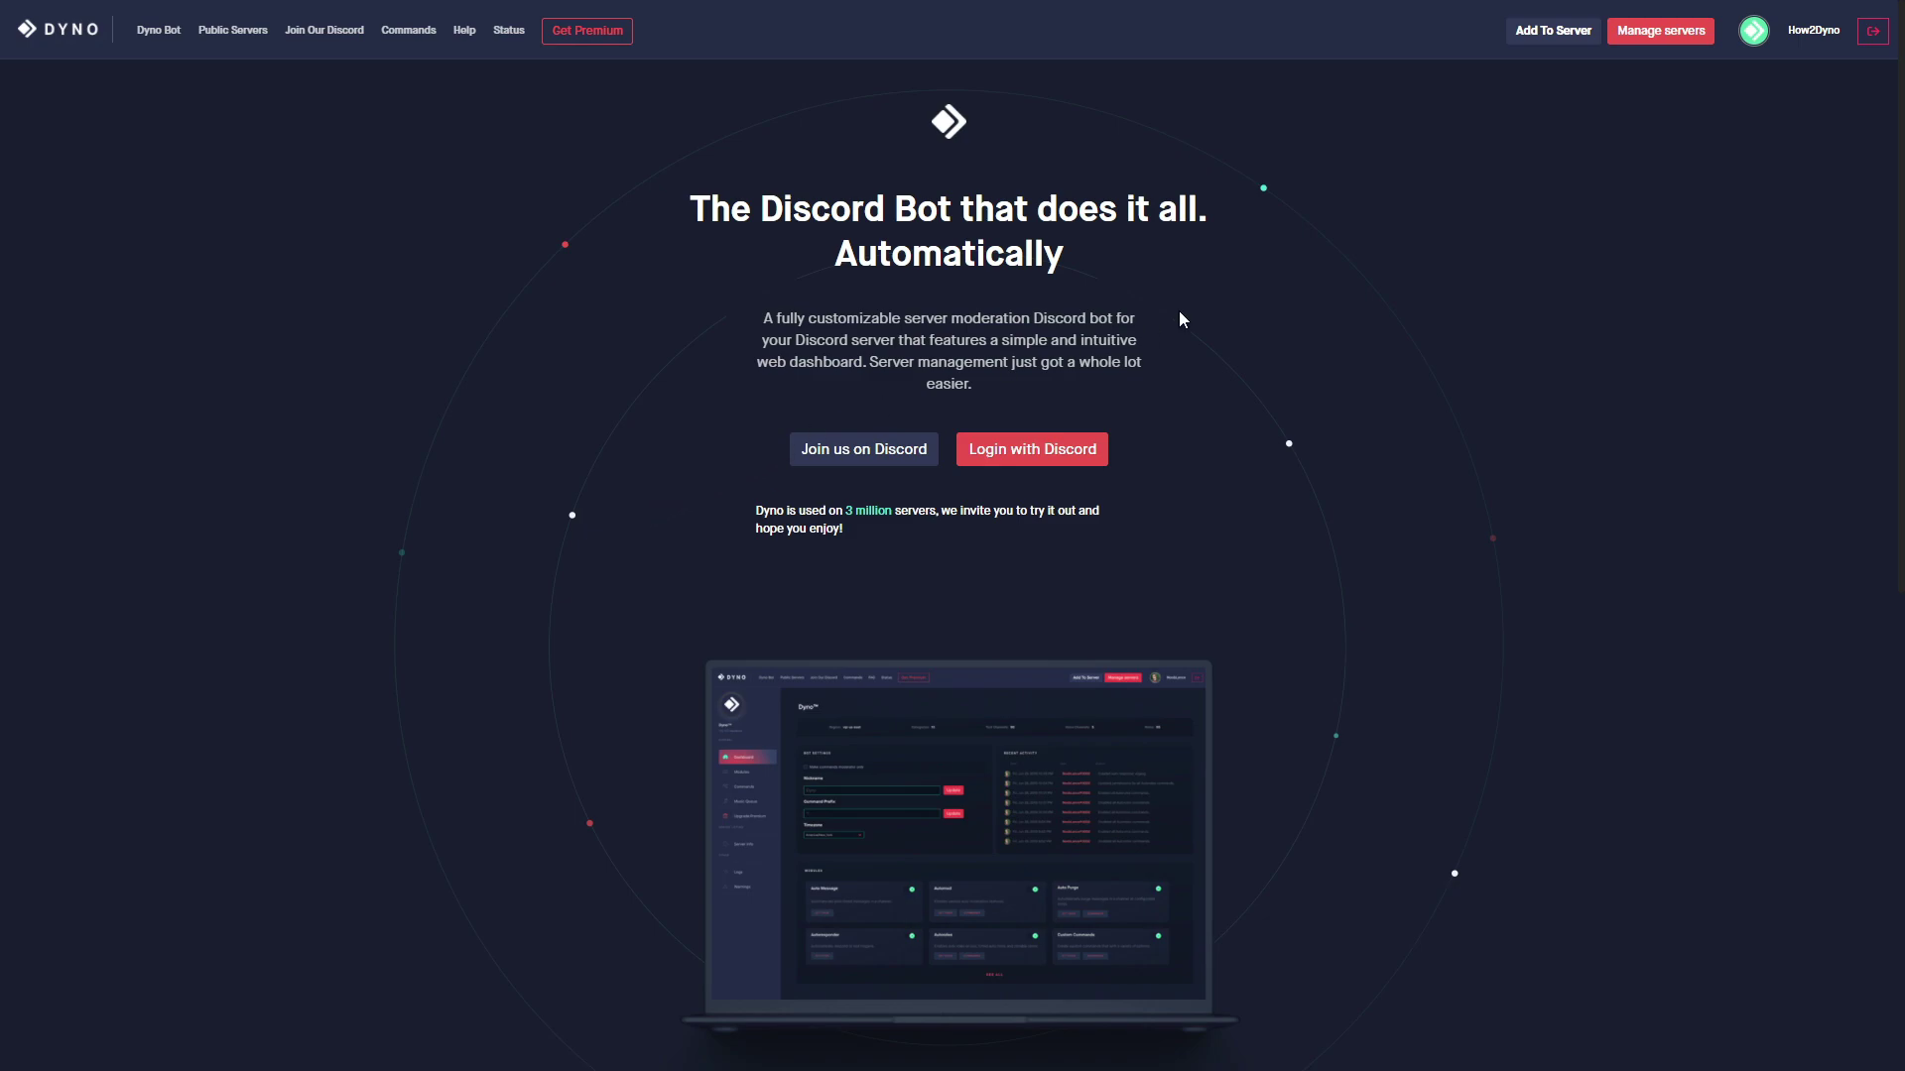
Step: Open the How2Dyno server's Giveaways module through Manage servers and Modules
{"action": "left_click", "coordinate": [1649, 44]}
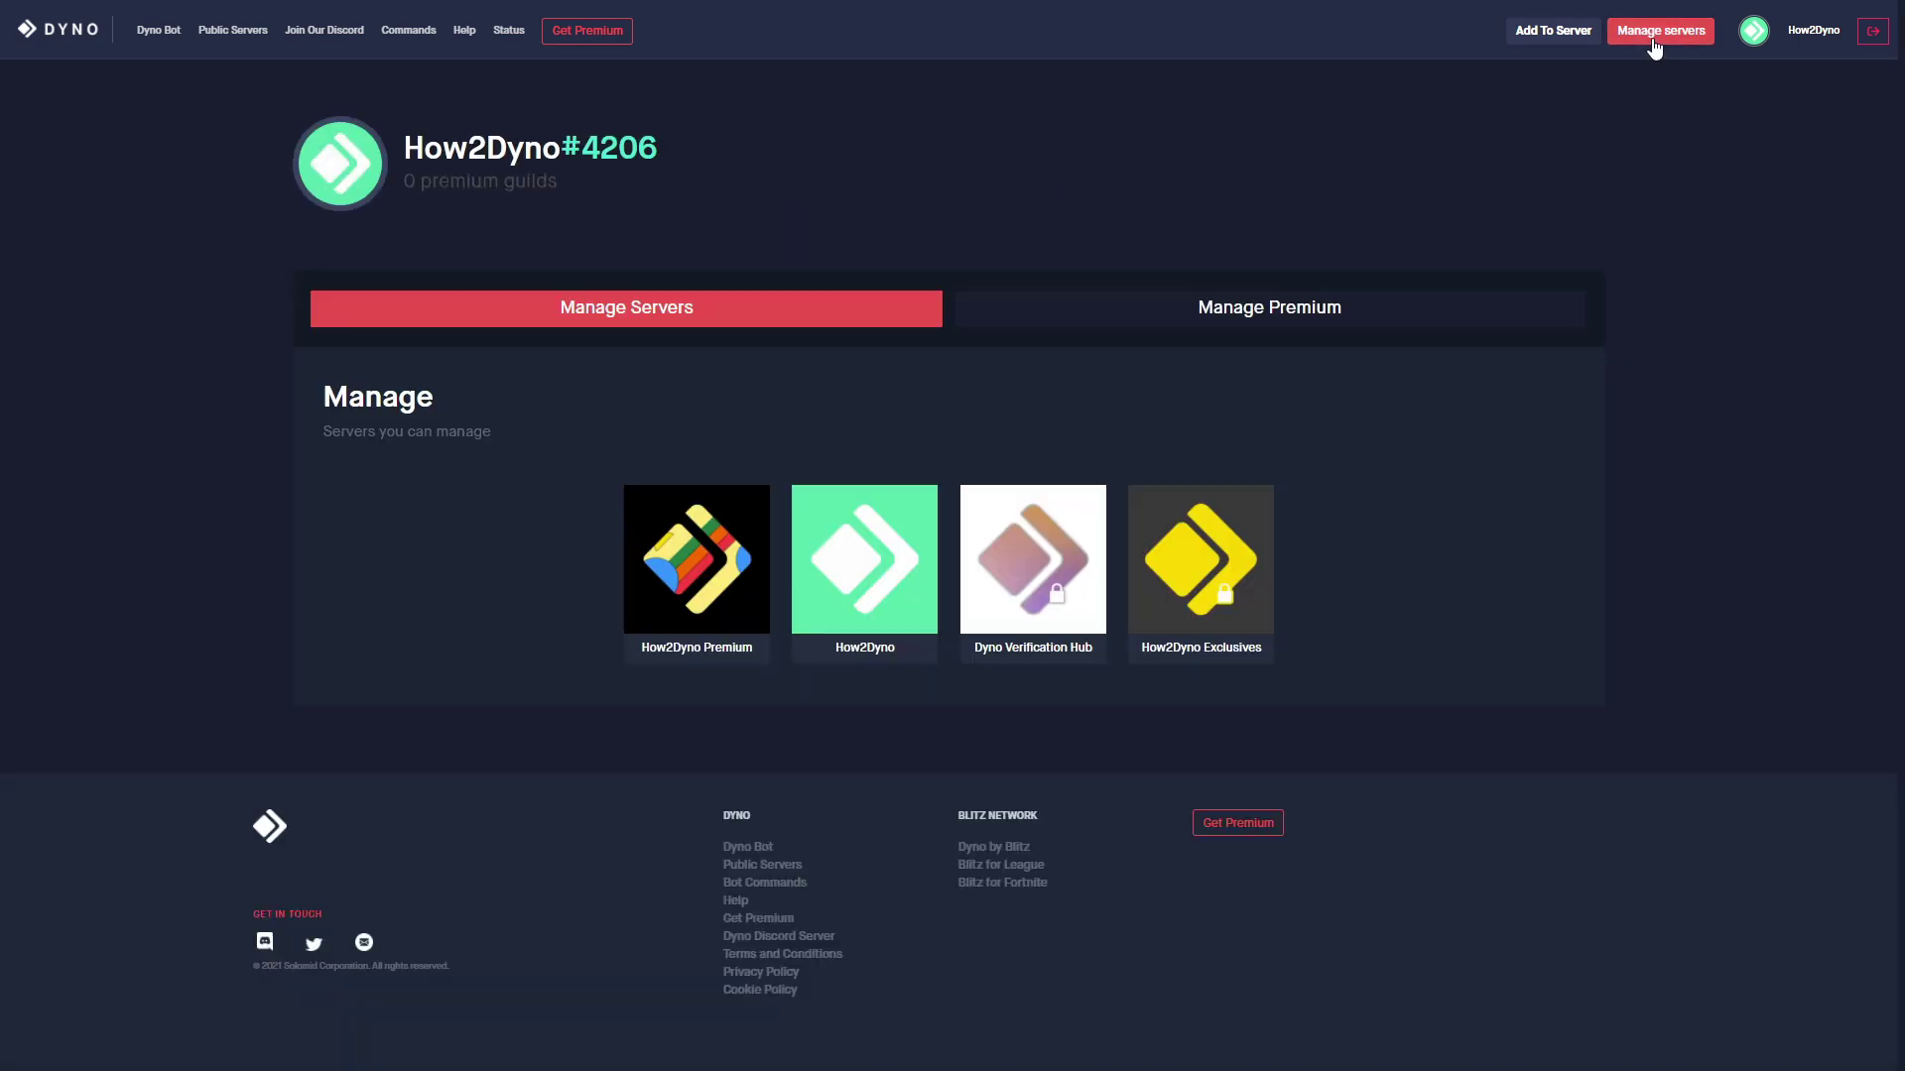
{"action": "left_click", "coordinate": [891, 531]}
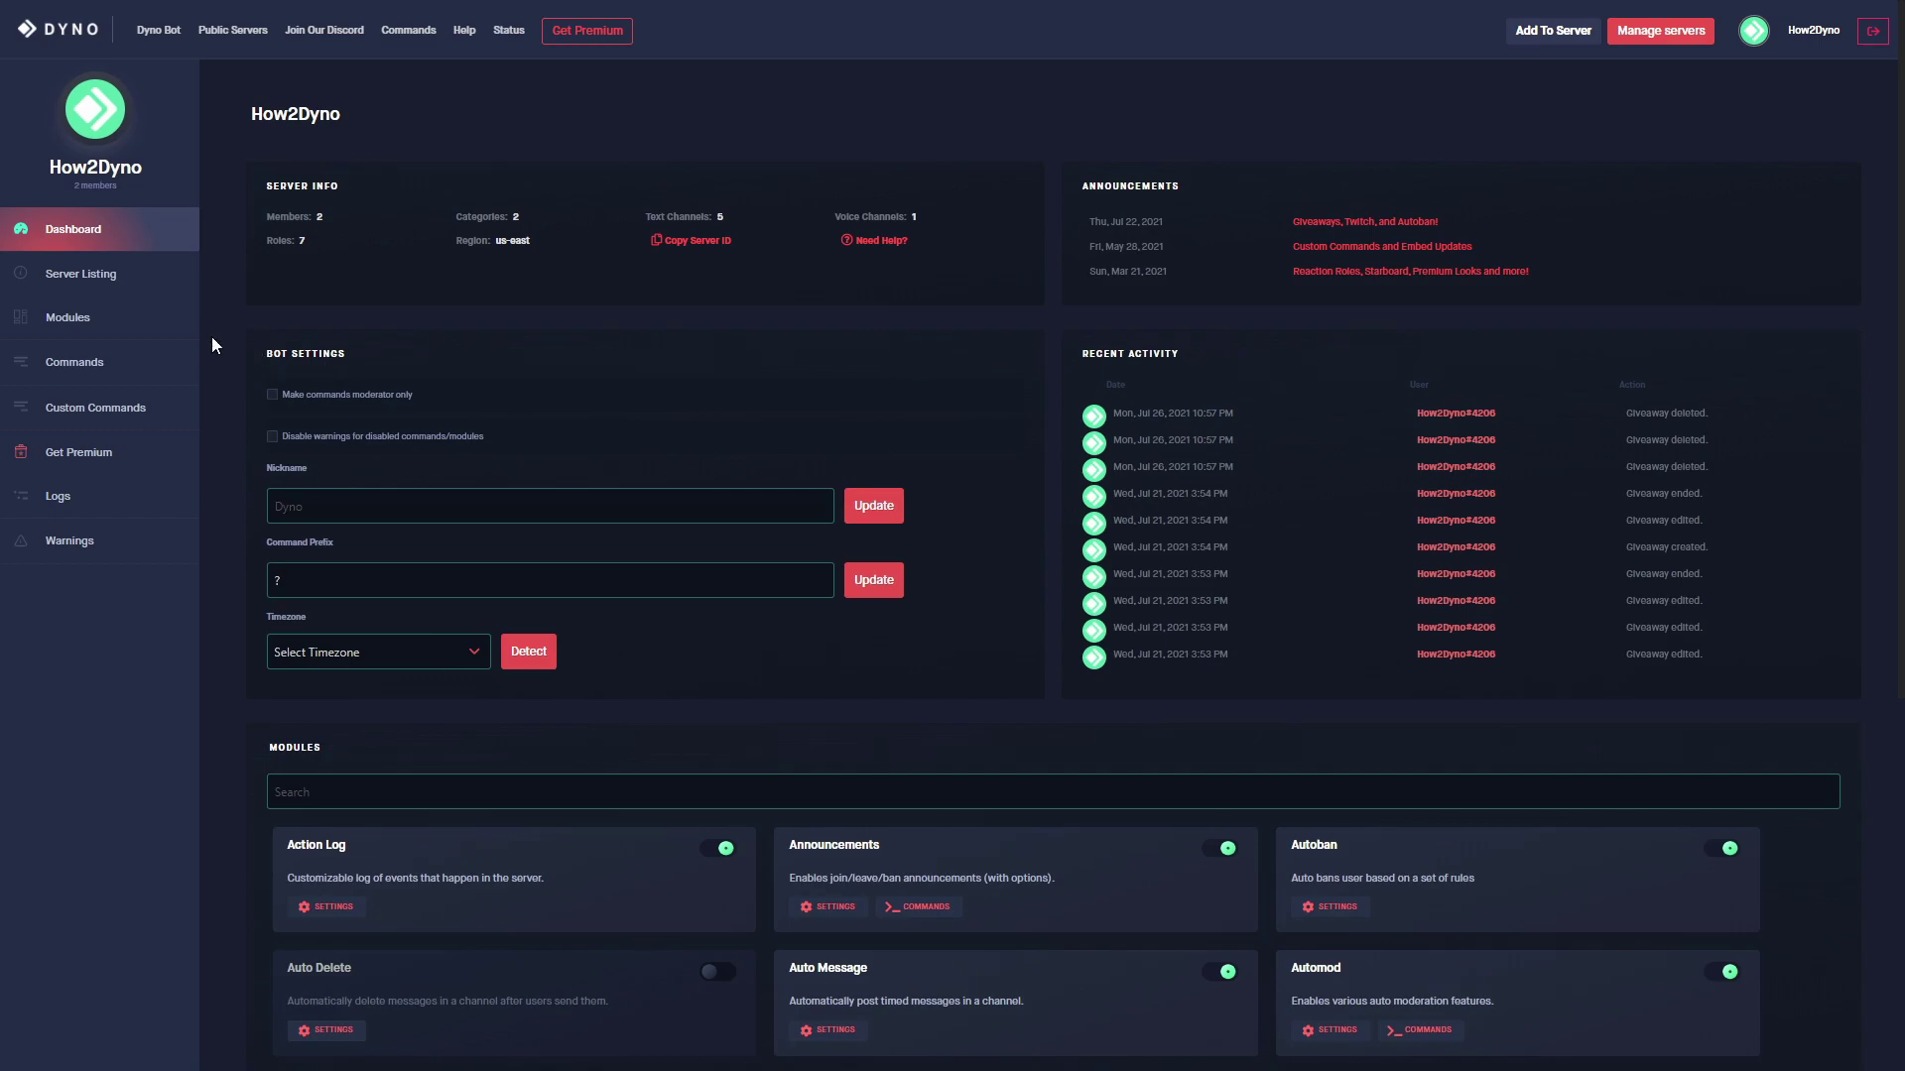
{"action": "left_click", "coordinate": [183, 337]}
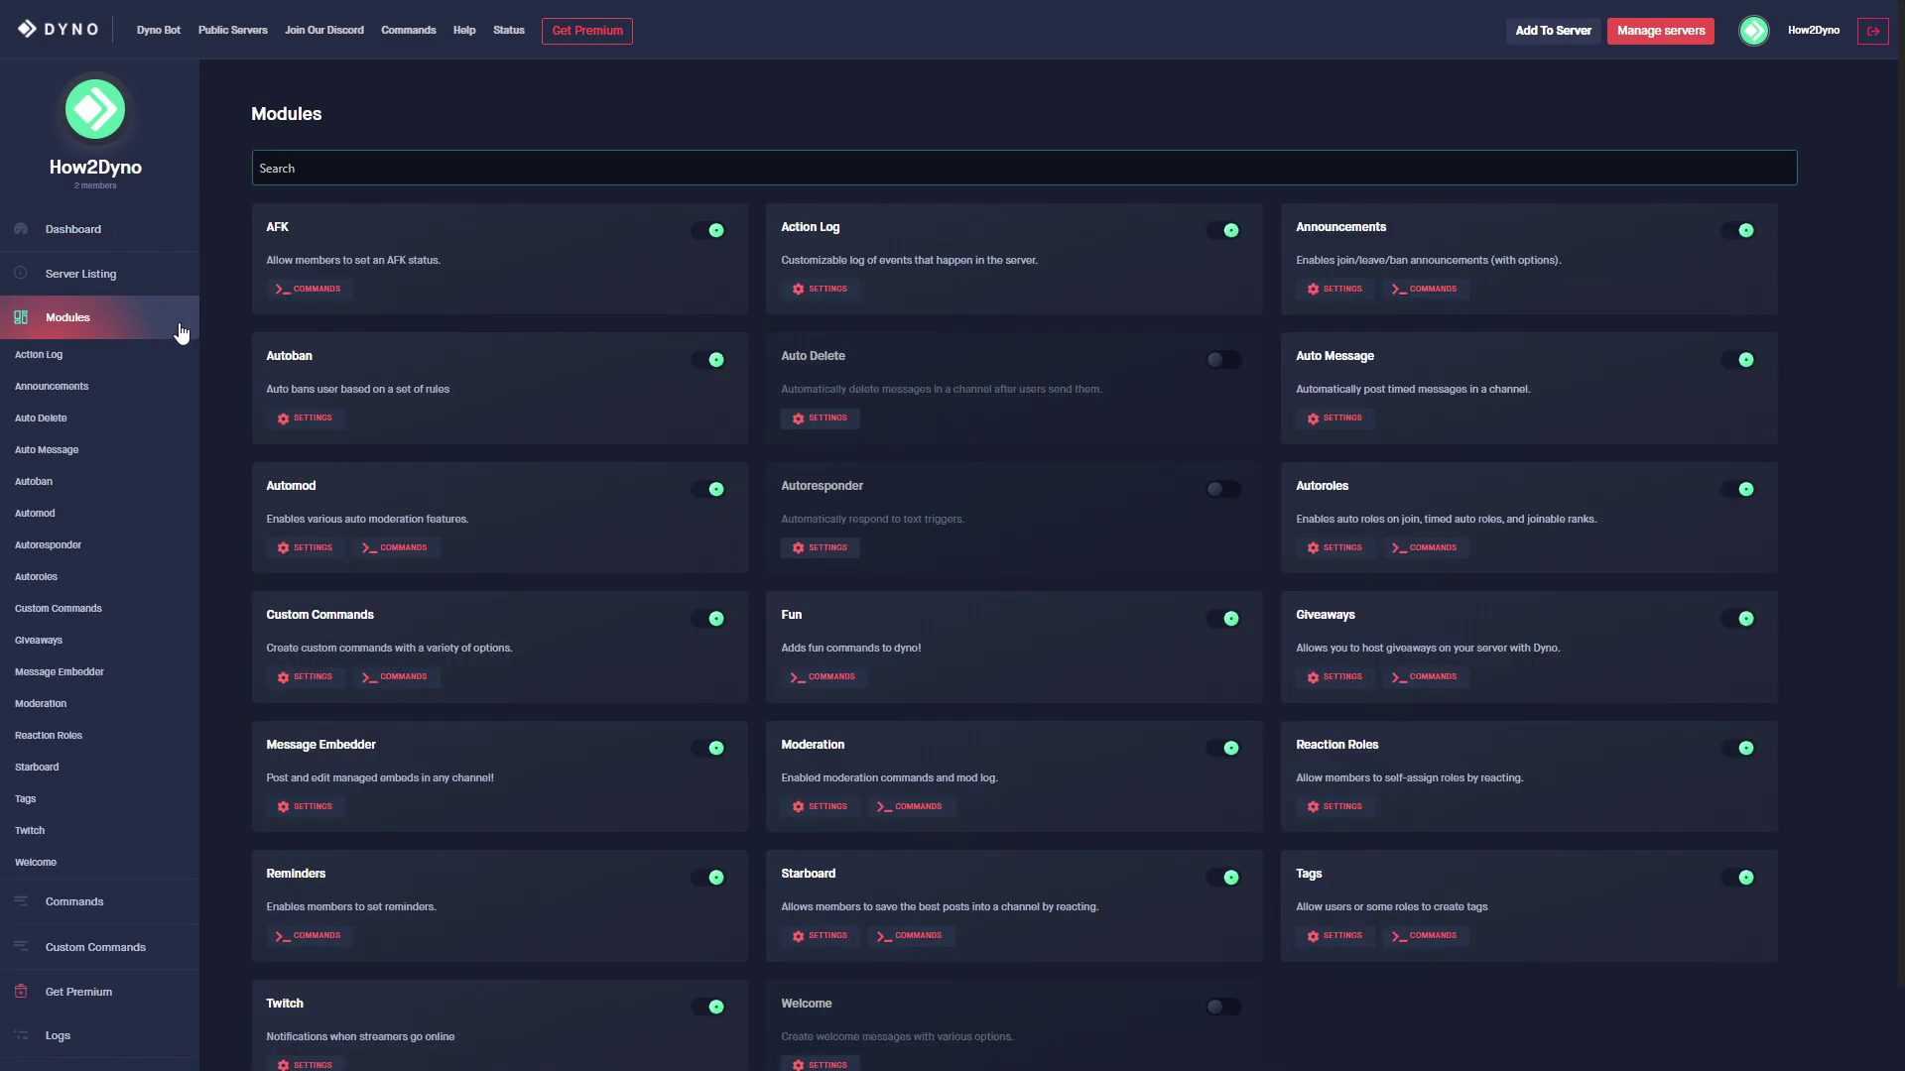
{"action": "left_click", "coordinate": [87, 640]}
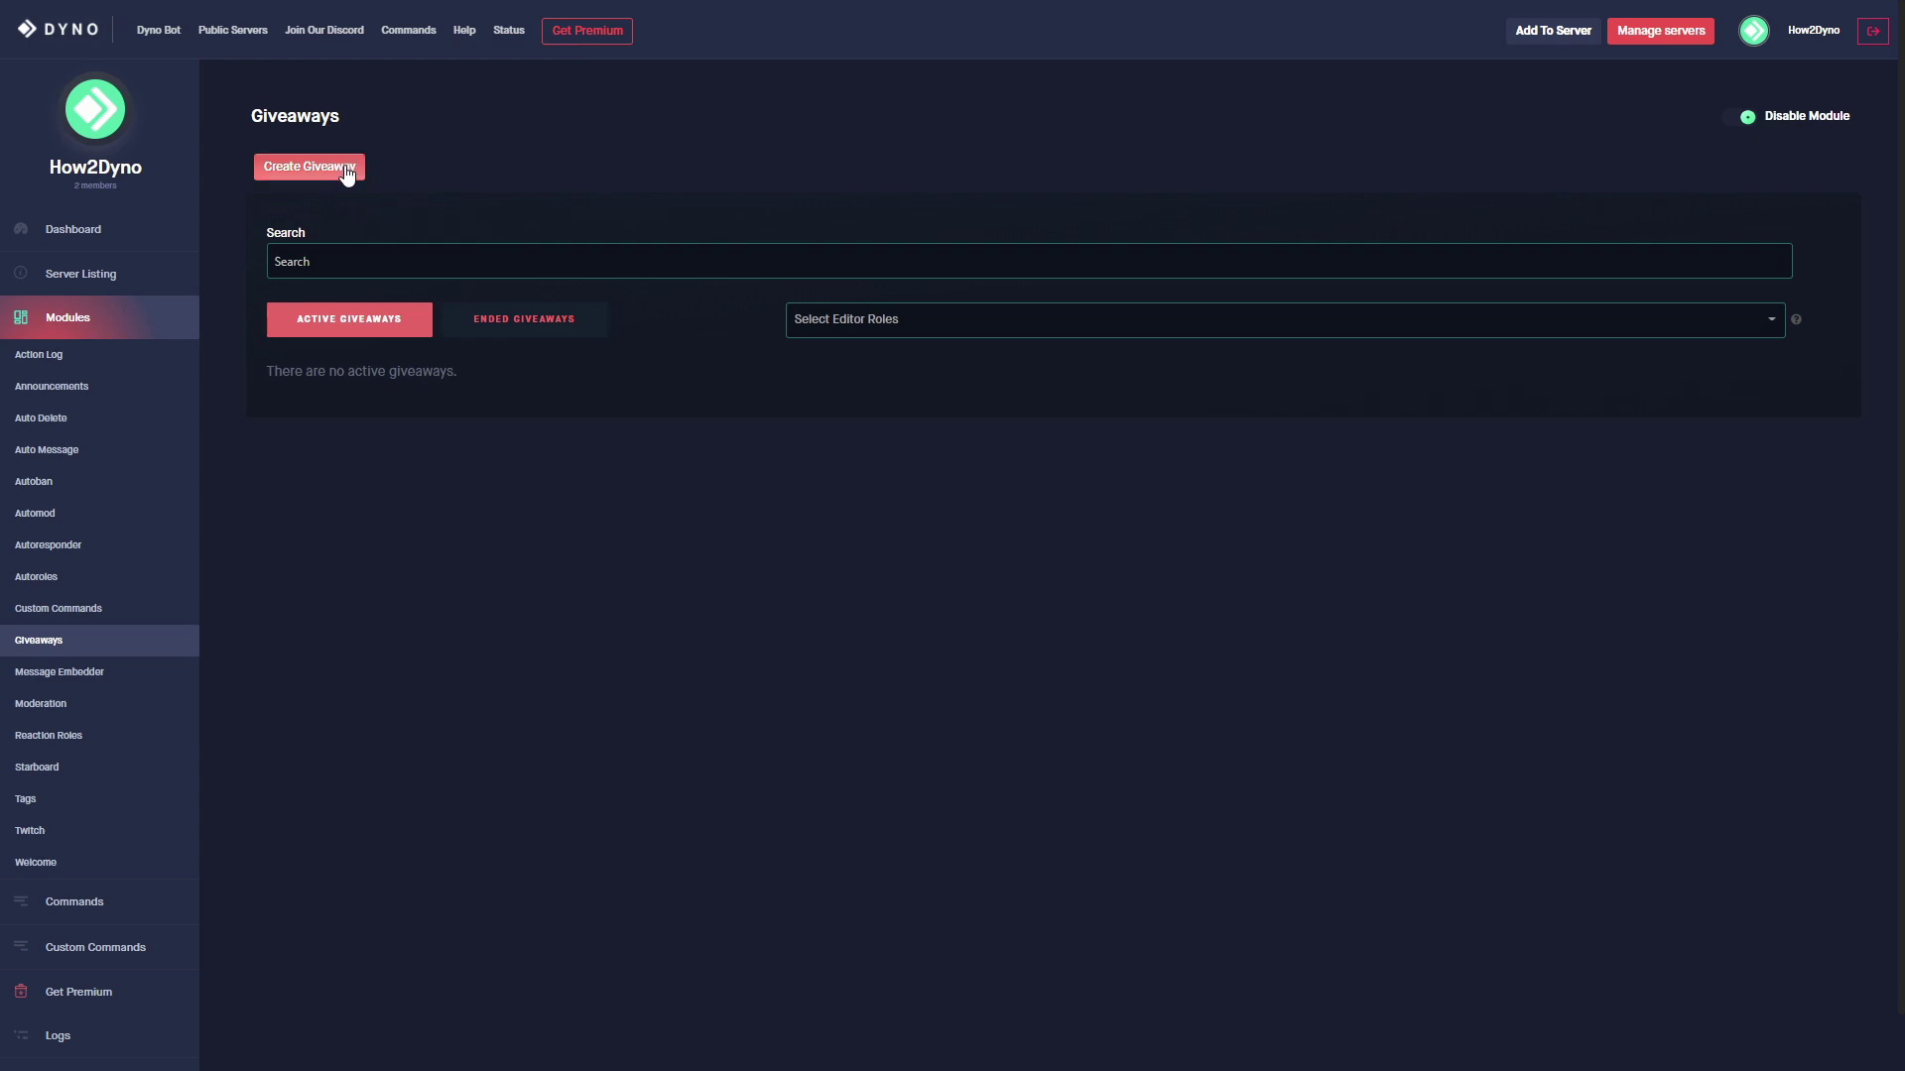
{"action": "left_click", "coordinate": [409, 259]}
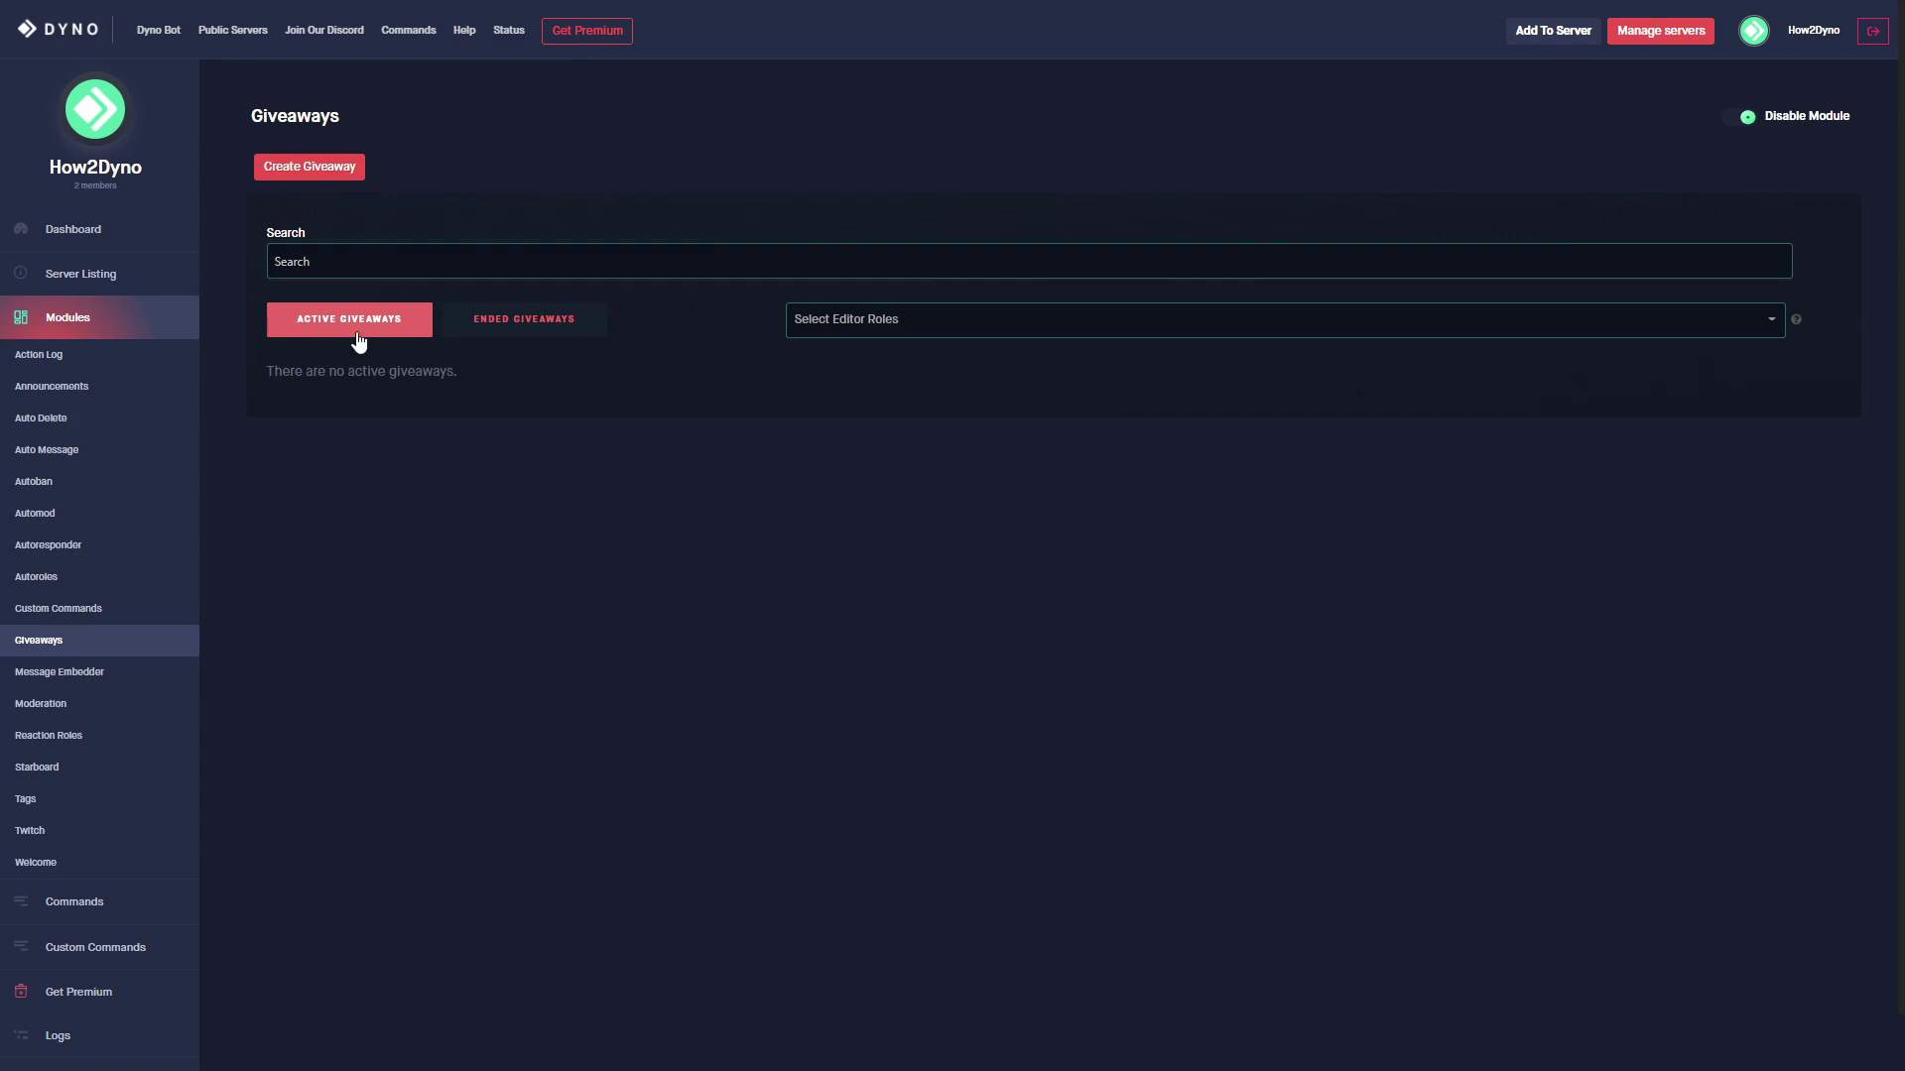
{"action": "left_click", "coordinate": [600, 319]}
{"action": "left_click", "coordinate": [376, 317]}
{"action": "left_click", "coordinate": [806, 324]}
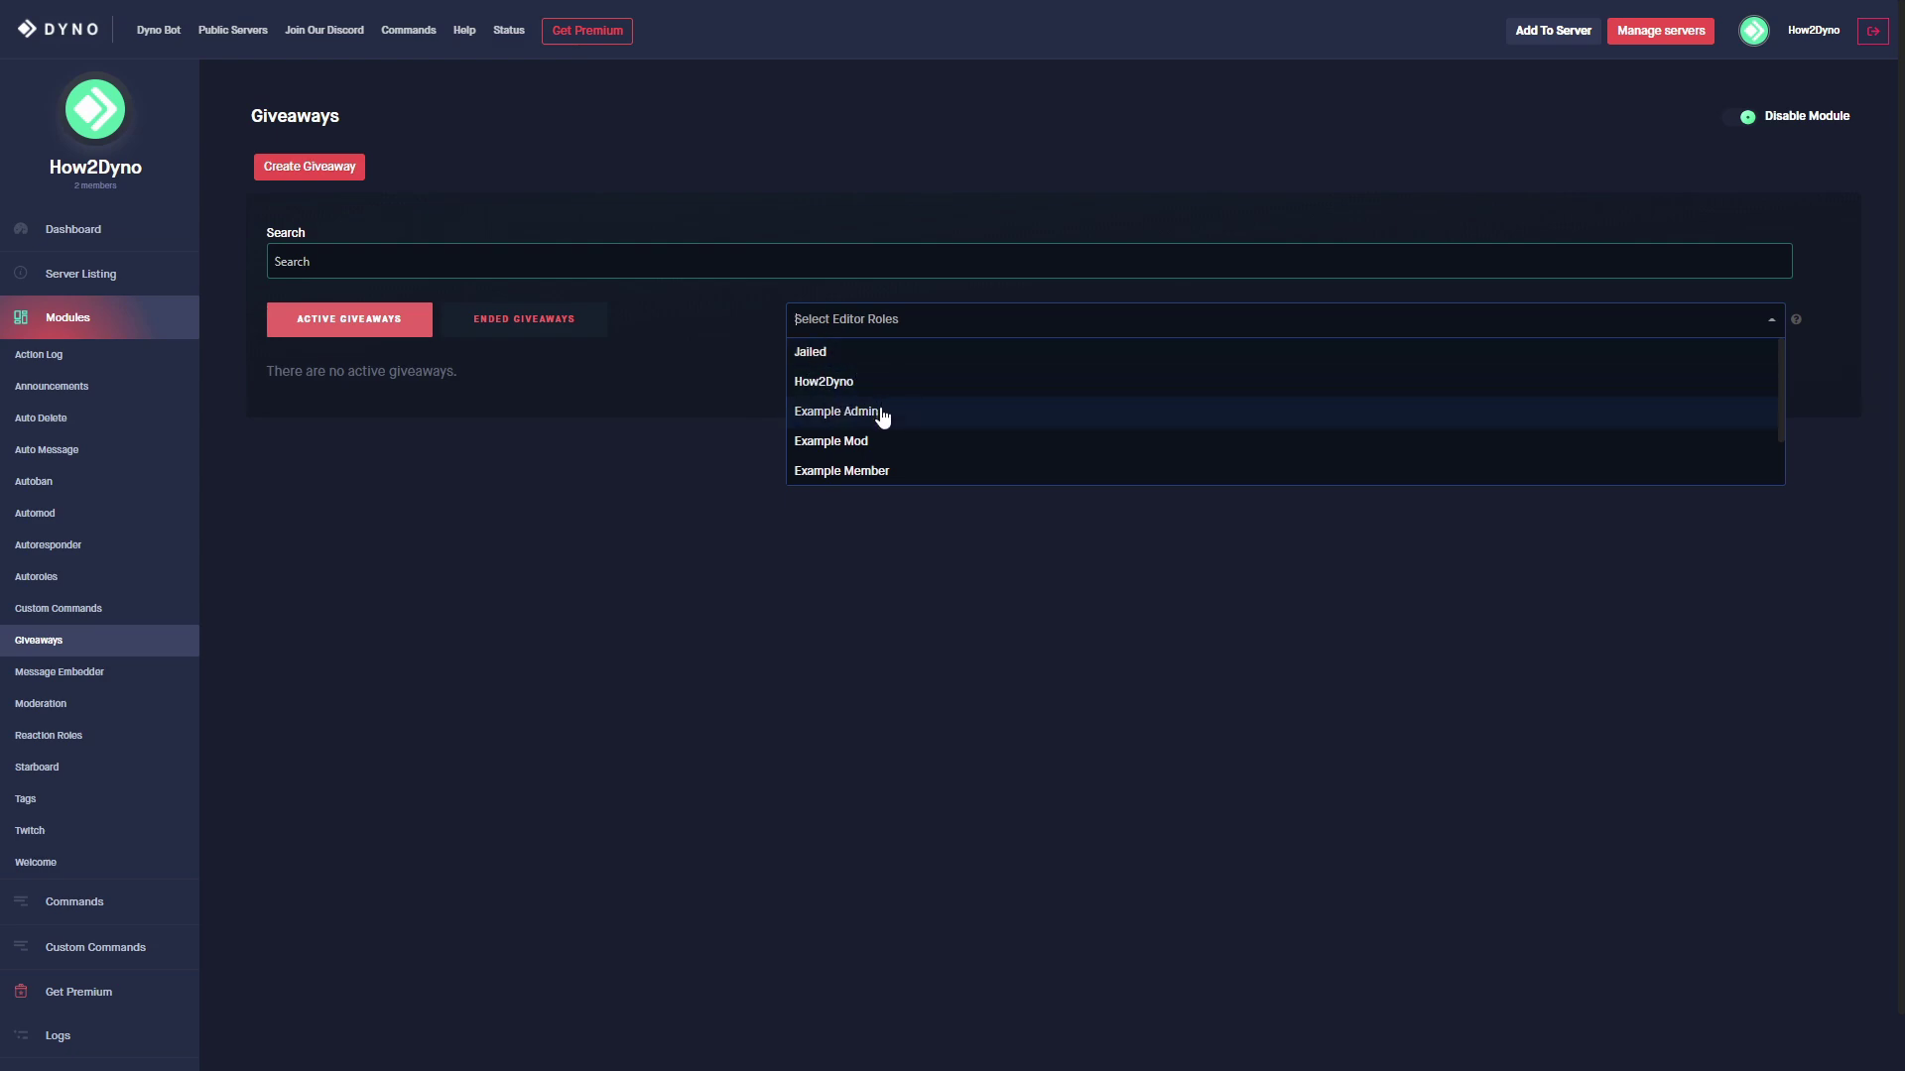
{"action": "scroll", "coordinate": [879, 426], "scroll_direction": "down", "scroll_amount": 2}
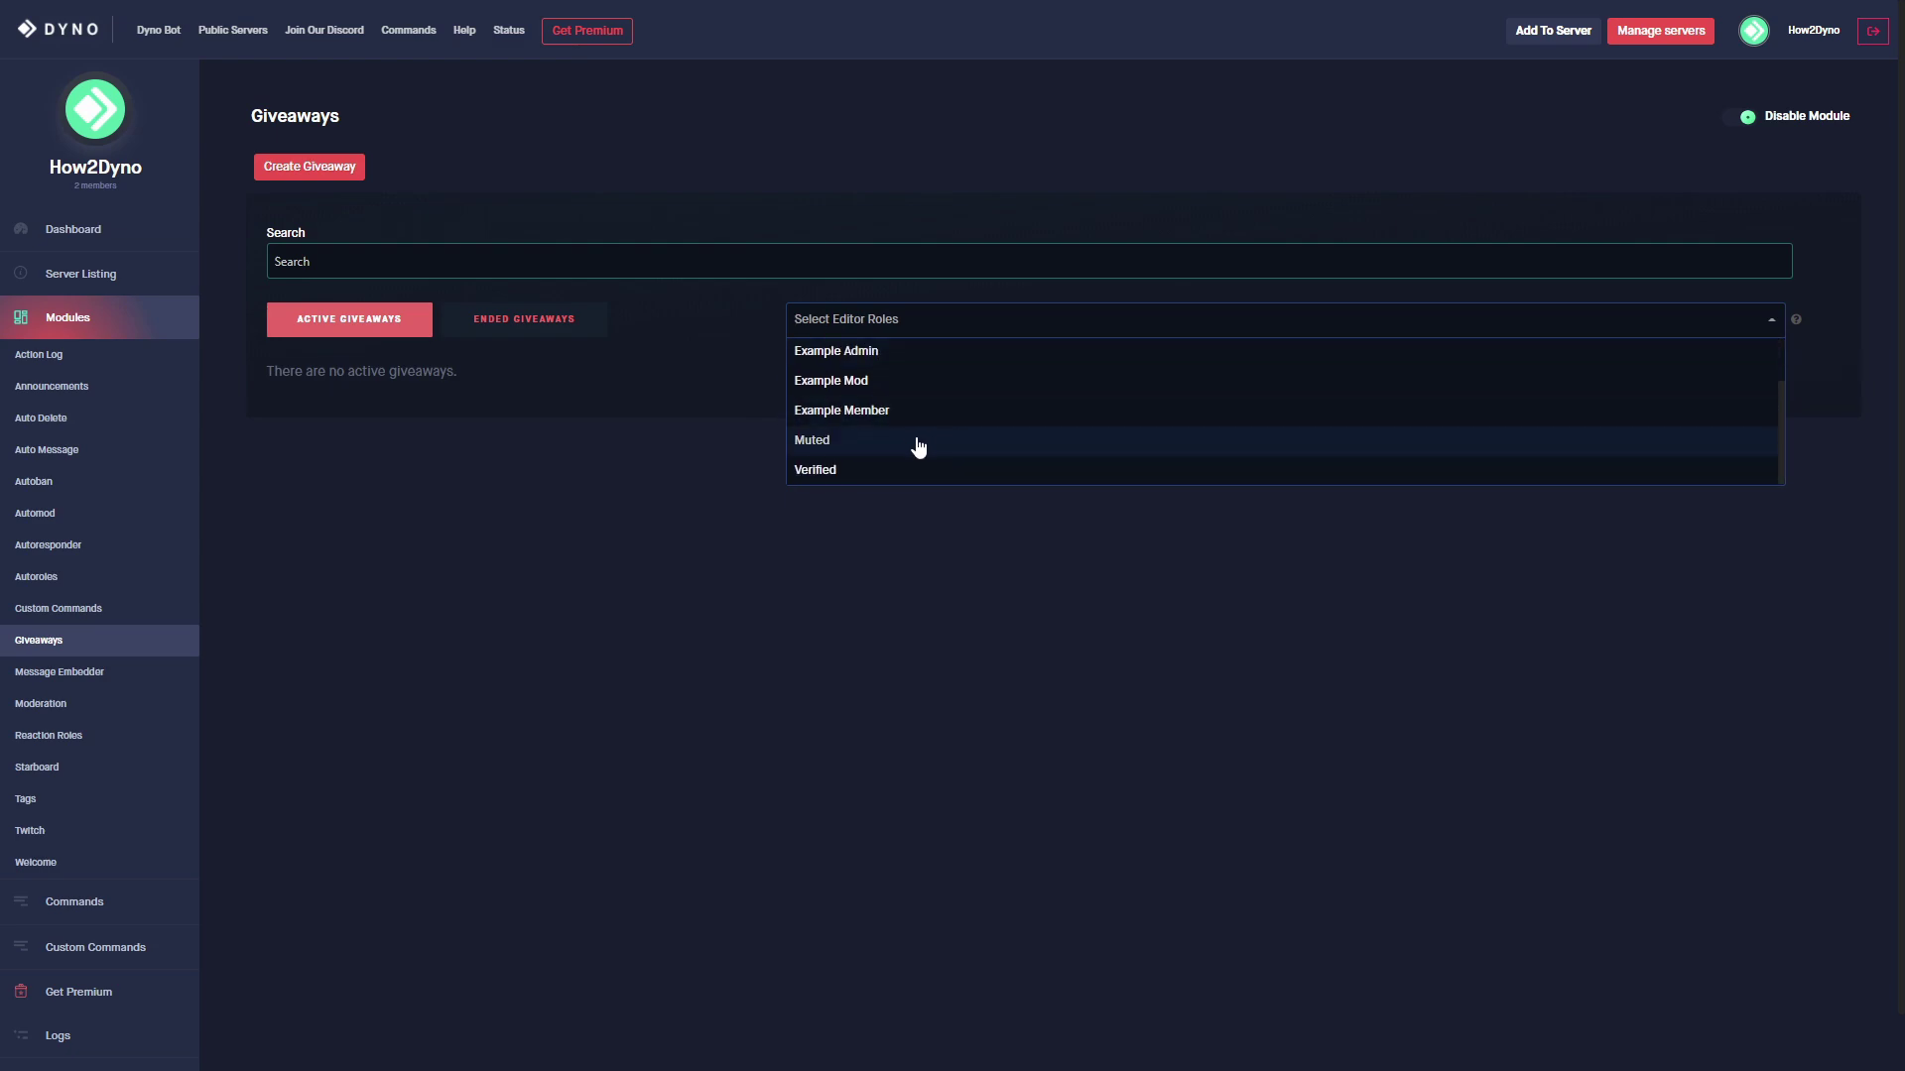
{"action": "left_click", "coordinate": [686, 419]}
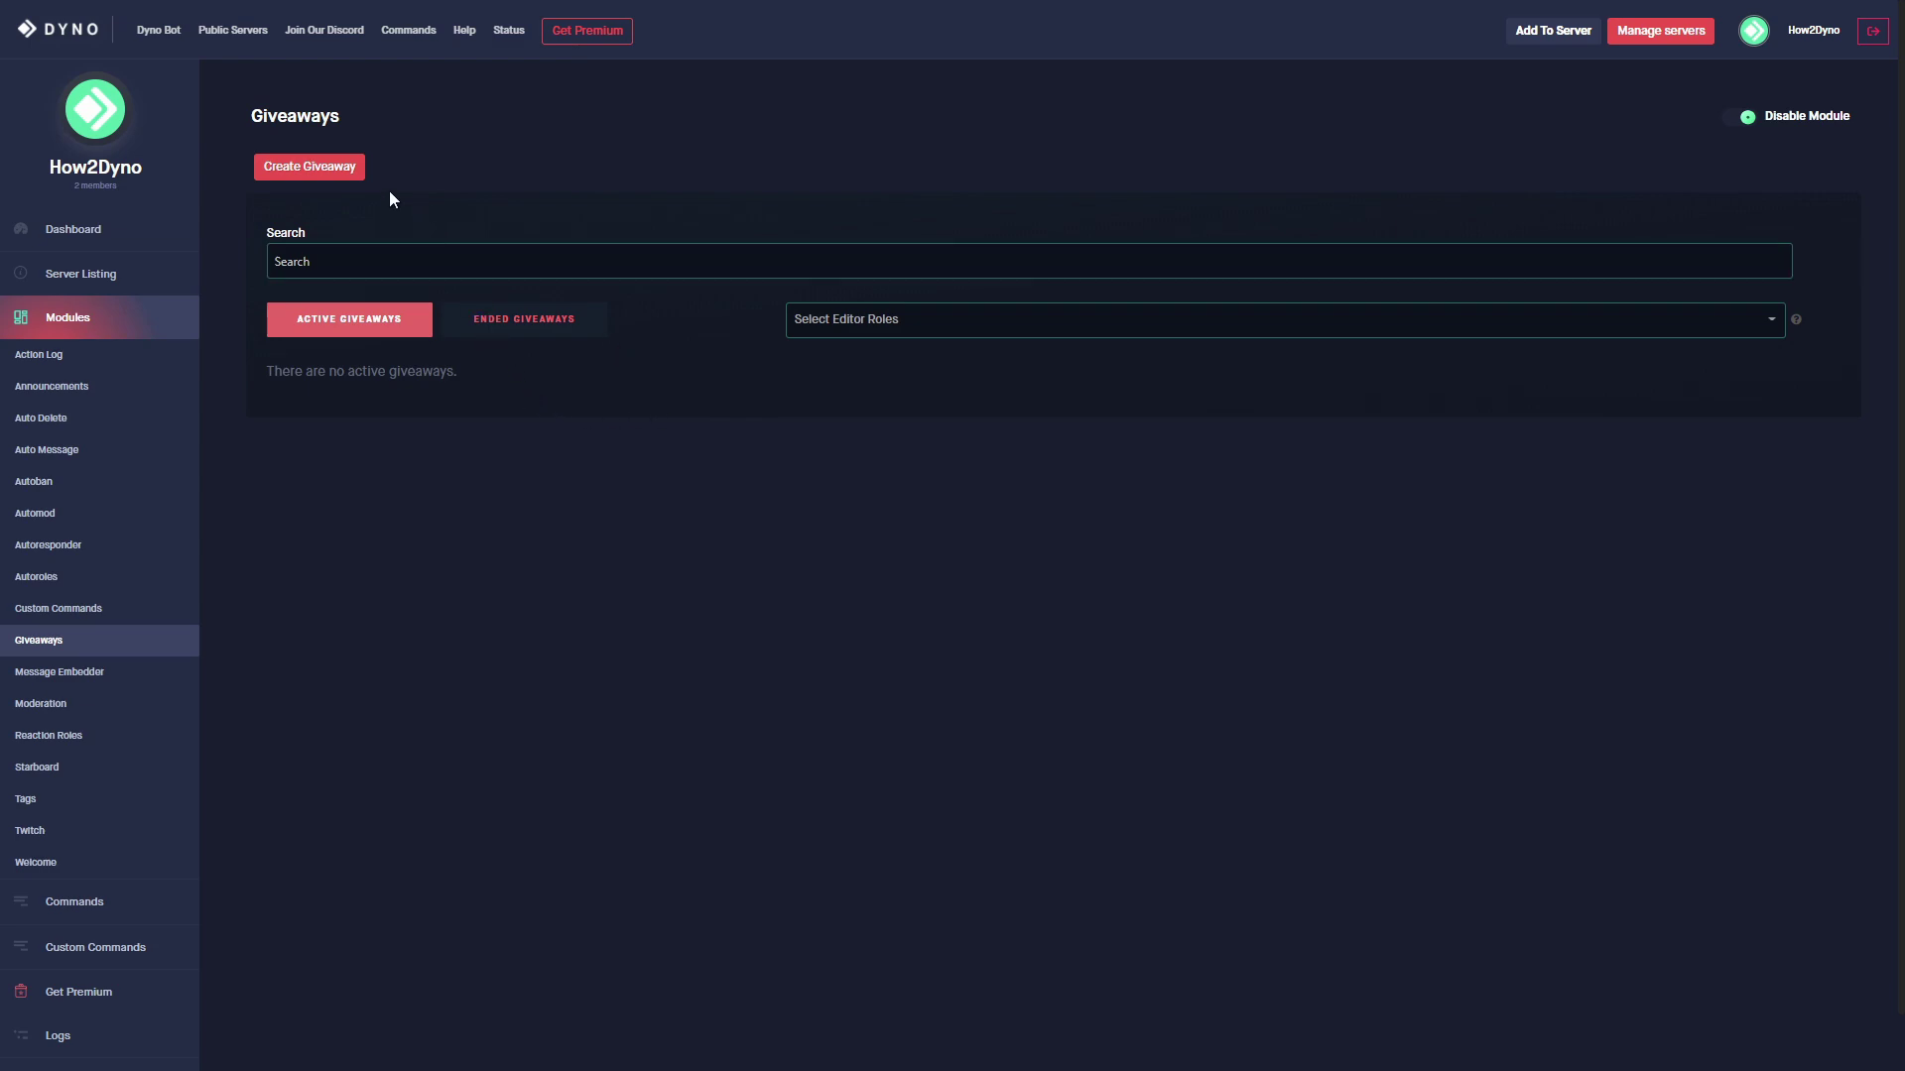
Step: Create a new giveaway titled 'Free Nitro' with prize details '$10 1 Month Discord Nitro'
{"action": "left_click", "coordinate": [357, 171]}
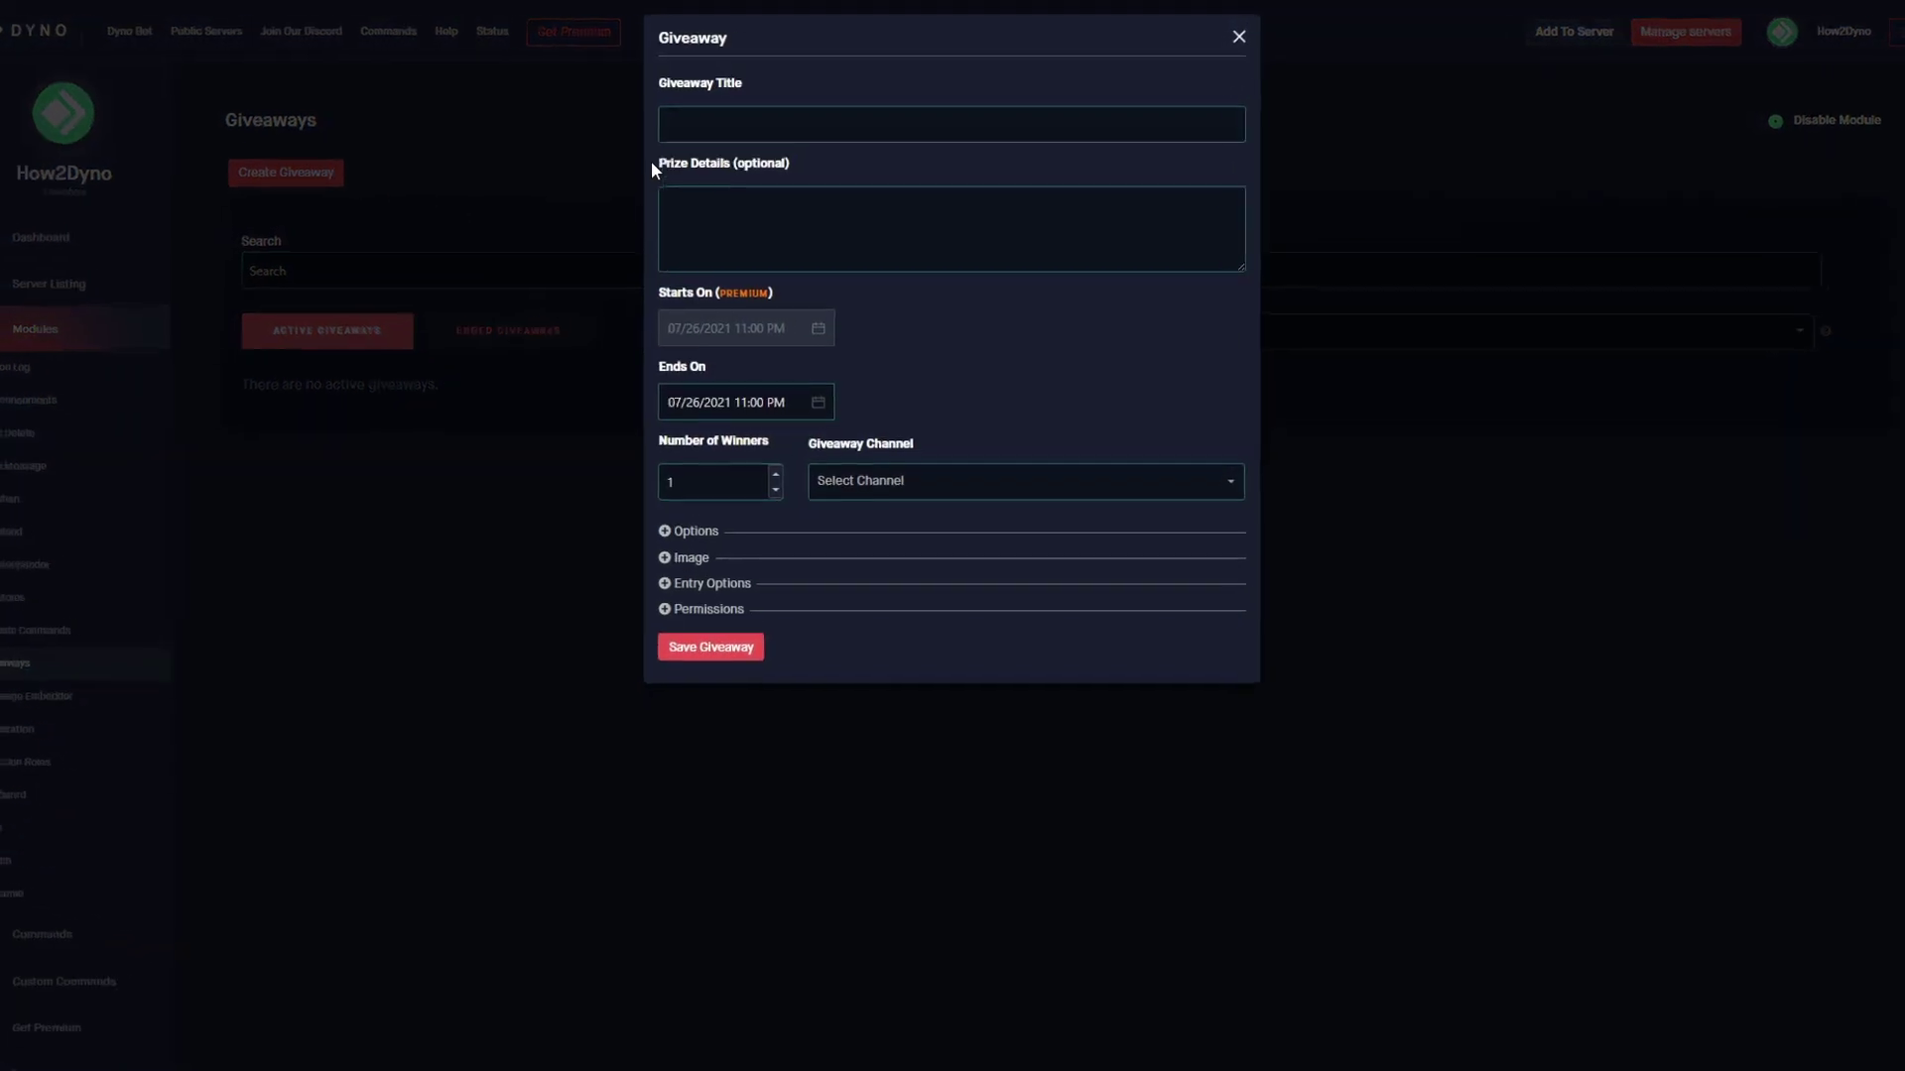
{"action": "left_click", "coordinate": [729, 119]}
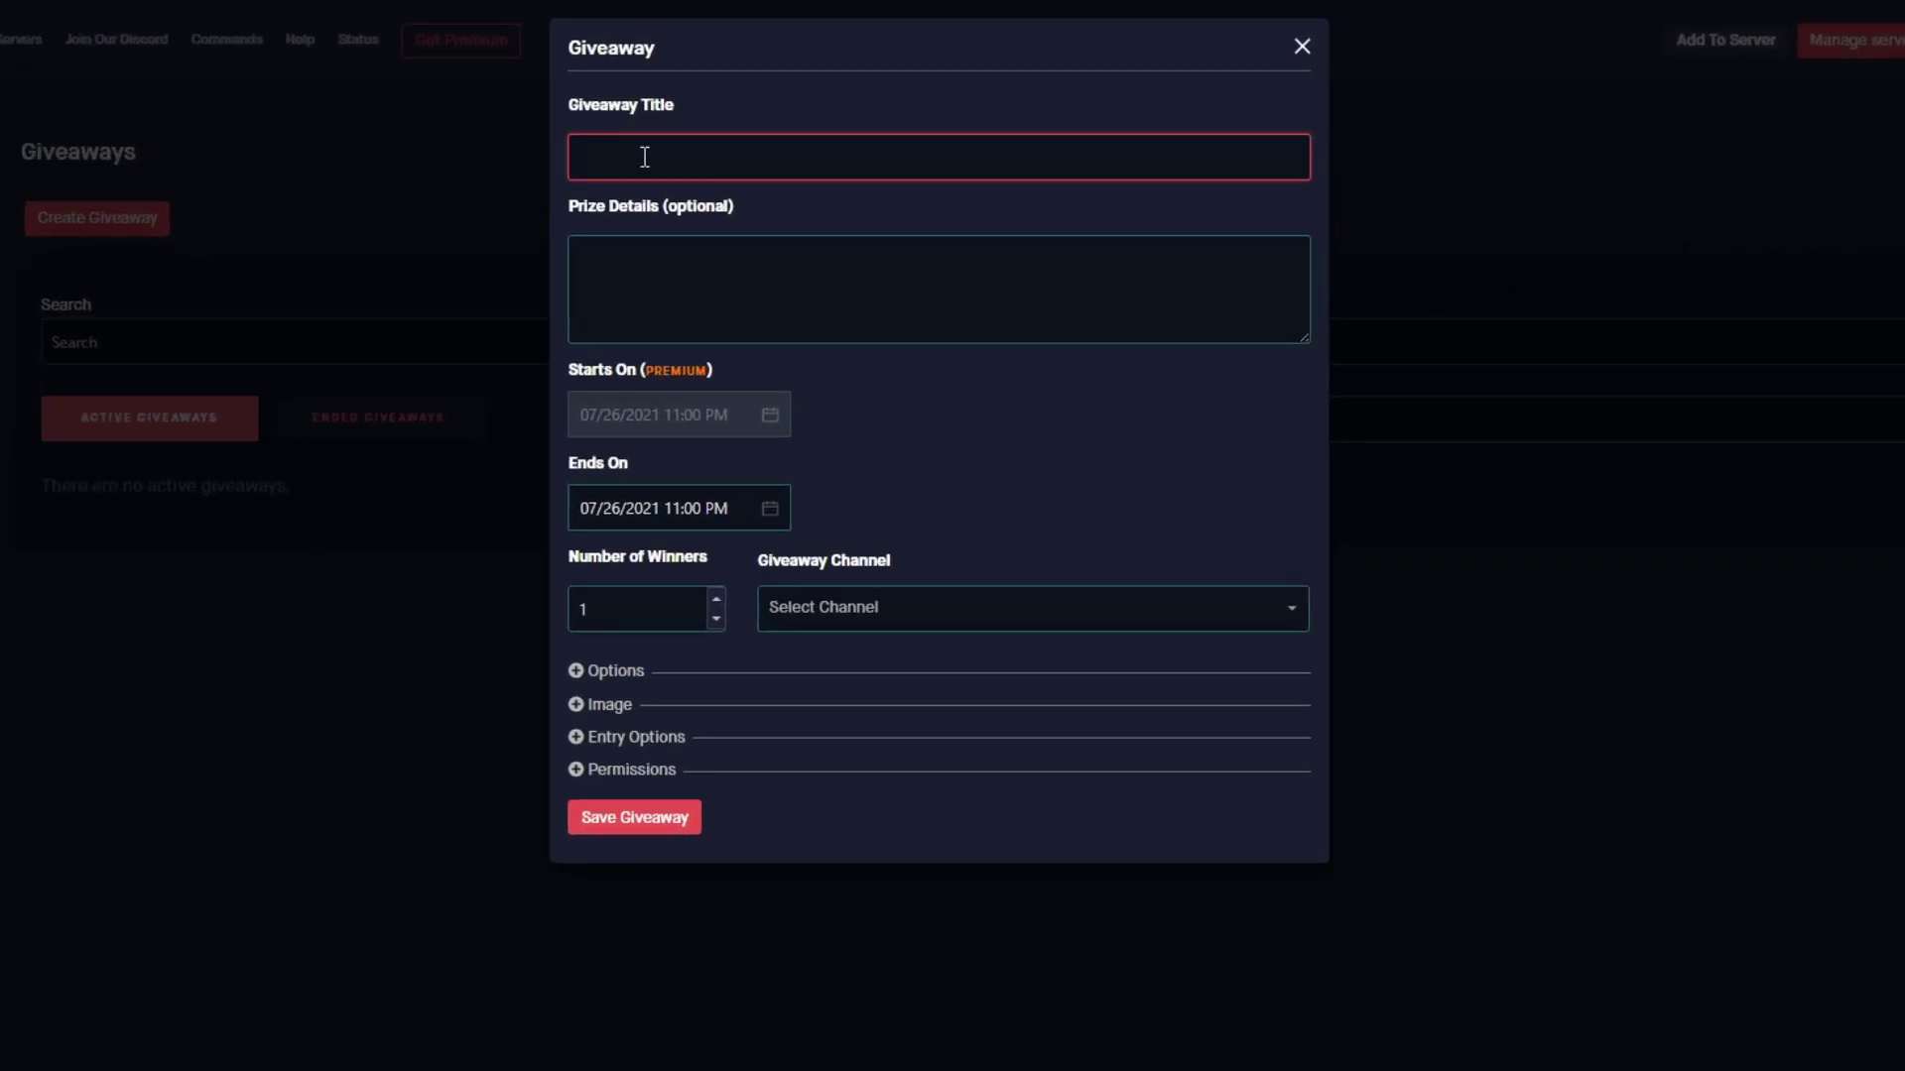
{"action": "type", "text": "Free Nitro"}
{"action": "left_click", "coordinate": [719, 260]}
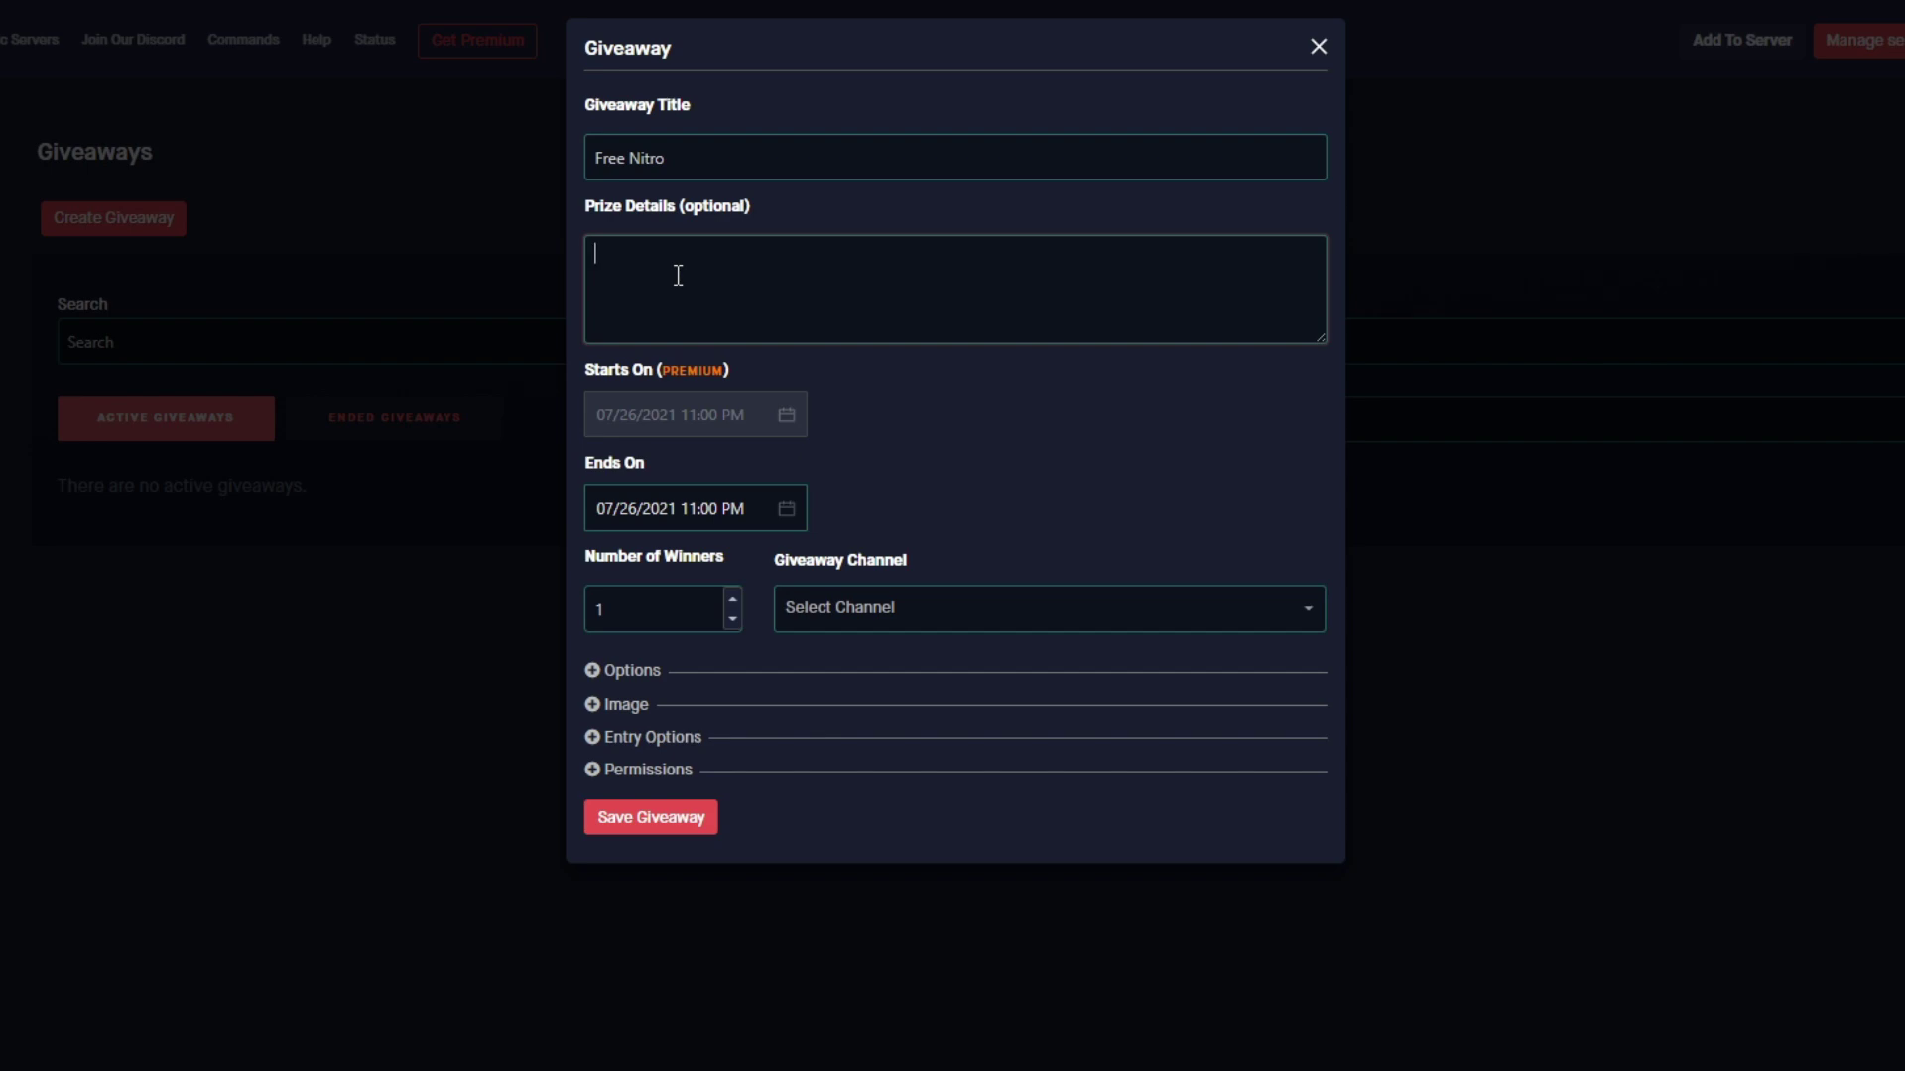
{"action": "type", "text": "$10 1 Month Disc"}
{"action": "key", "text": "BackSpace"}
{"action": "key", "text": "BackSpace"}
{"action": "type", "text": "iscord Nitro"}
{"action": "mouse_move", "coordinate": [1323, 340]}
{"action": "left_mouse_down"}
{"action": "mouse_move", "coordinate": [1360, 519]}
{"action": "mouse_move", "coordinate": [1339, 335]}
{"action": "mouse_move", "coordinate": [1335, 532]}
{"action": "mouse_move", "coordinate": [1326, 342]}
{"action": "left_mouse_up"}
Step: Set the giveaway's end date and time to 07/31/2021 11:00 PM
{"action": "left_click", "coordinate": [821, 498]}
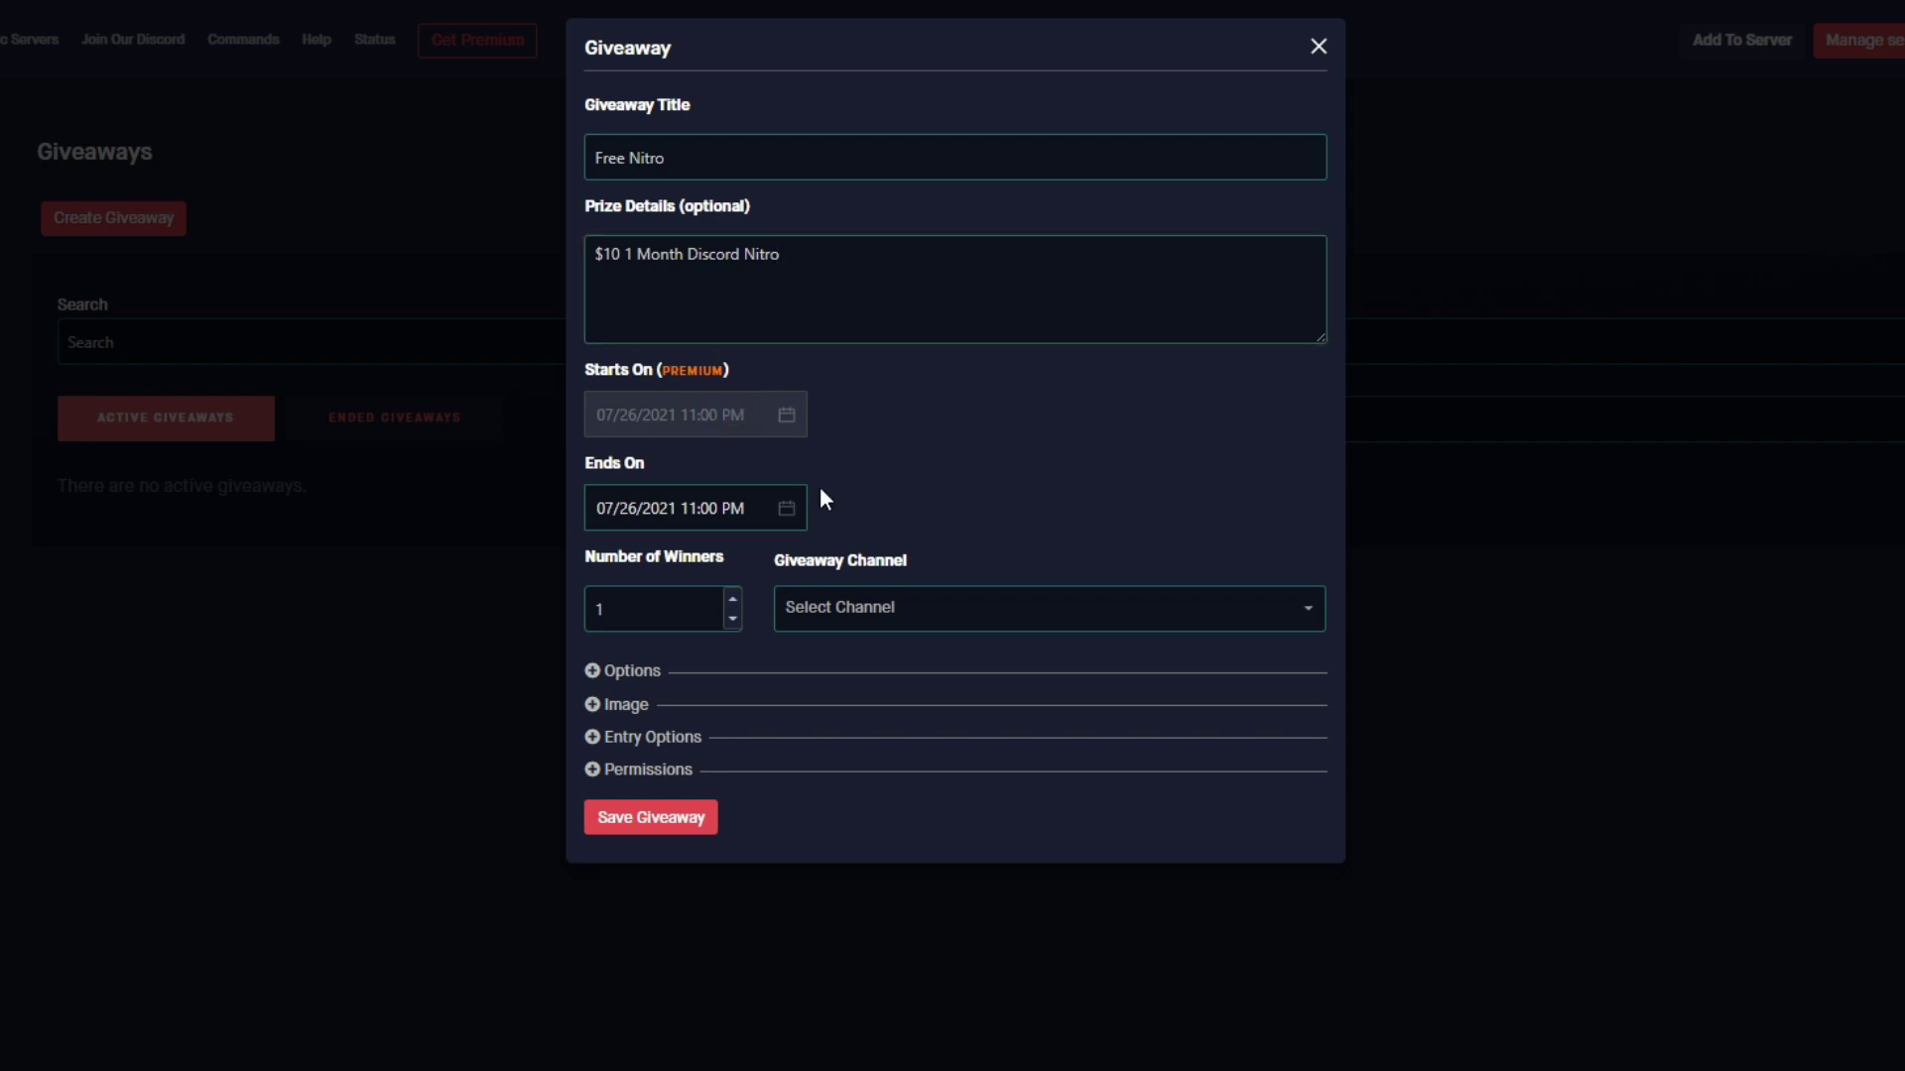
{"action": "left_click", "coordinate": [747, 499]}
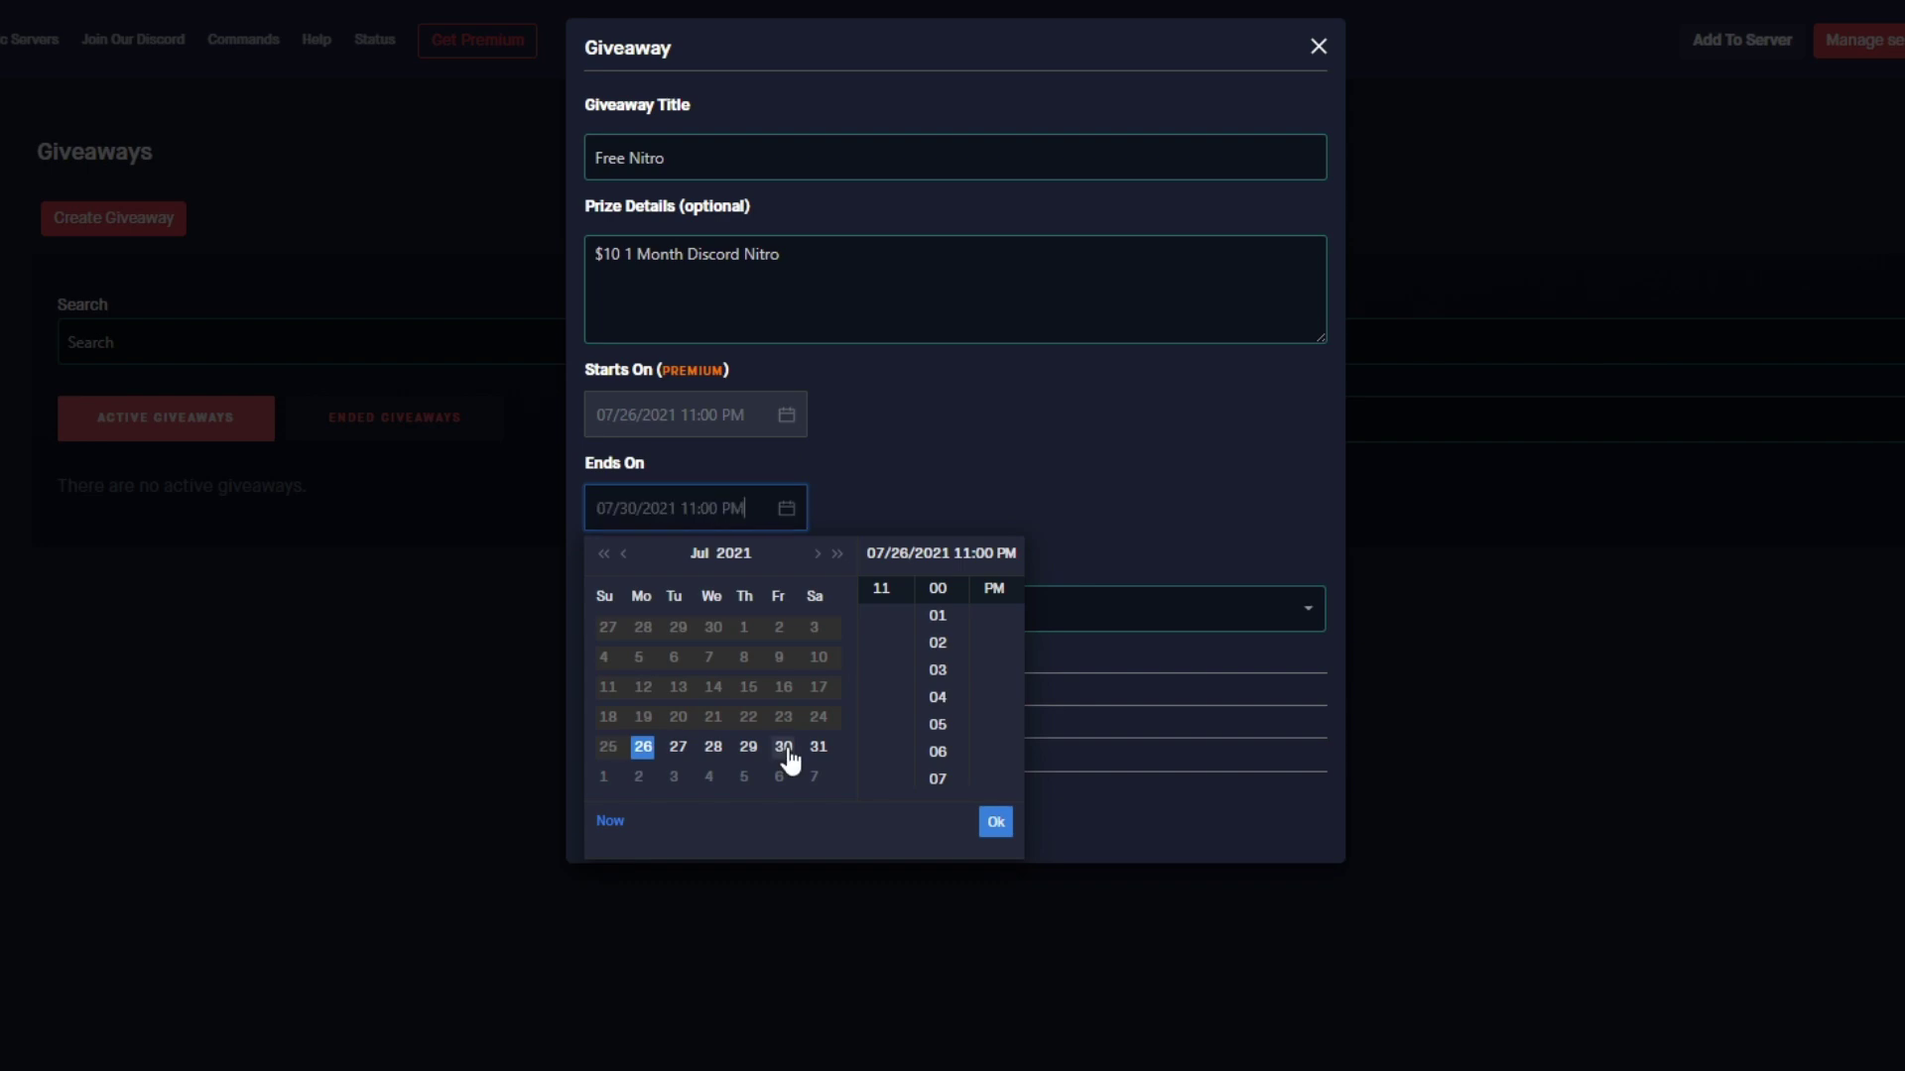
{"action": "left_click", "coordinate": [816, 761]}
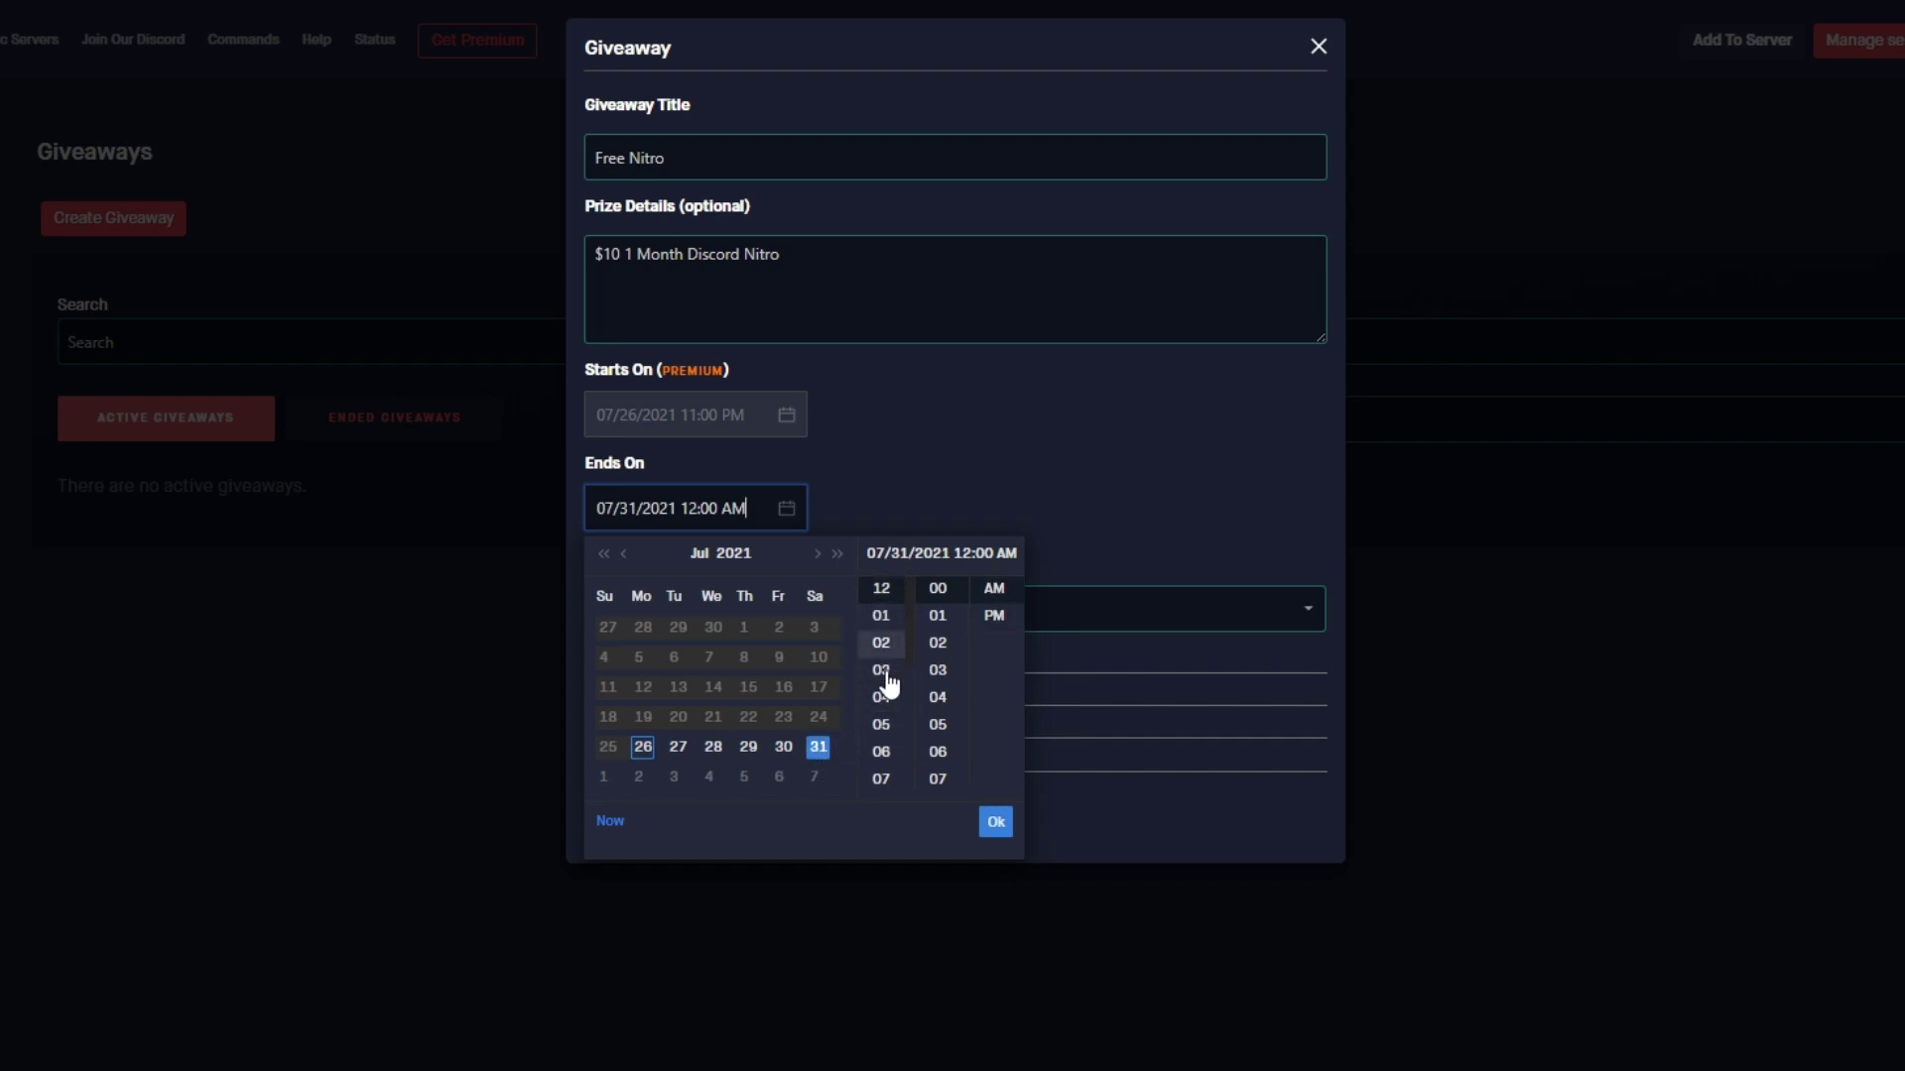
{"action": "scroll", "coordinate": [885, 684], "scroll_direction": "down", "scroll_amount": 3}
{"action": "scroll", "coordinate": [891, 734], "scroll_direction": "up", "scroll_amount": 2}
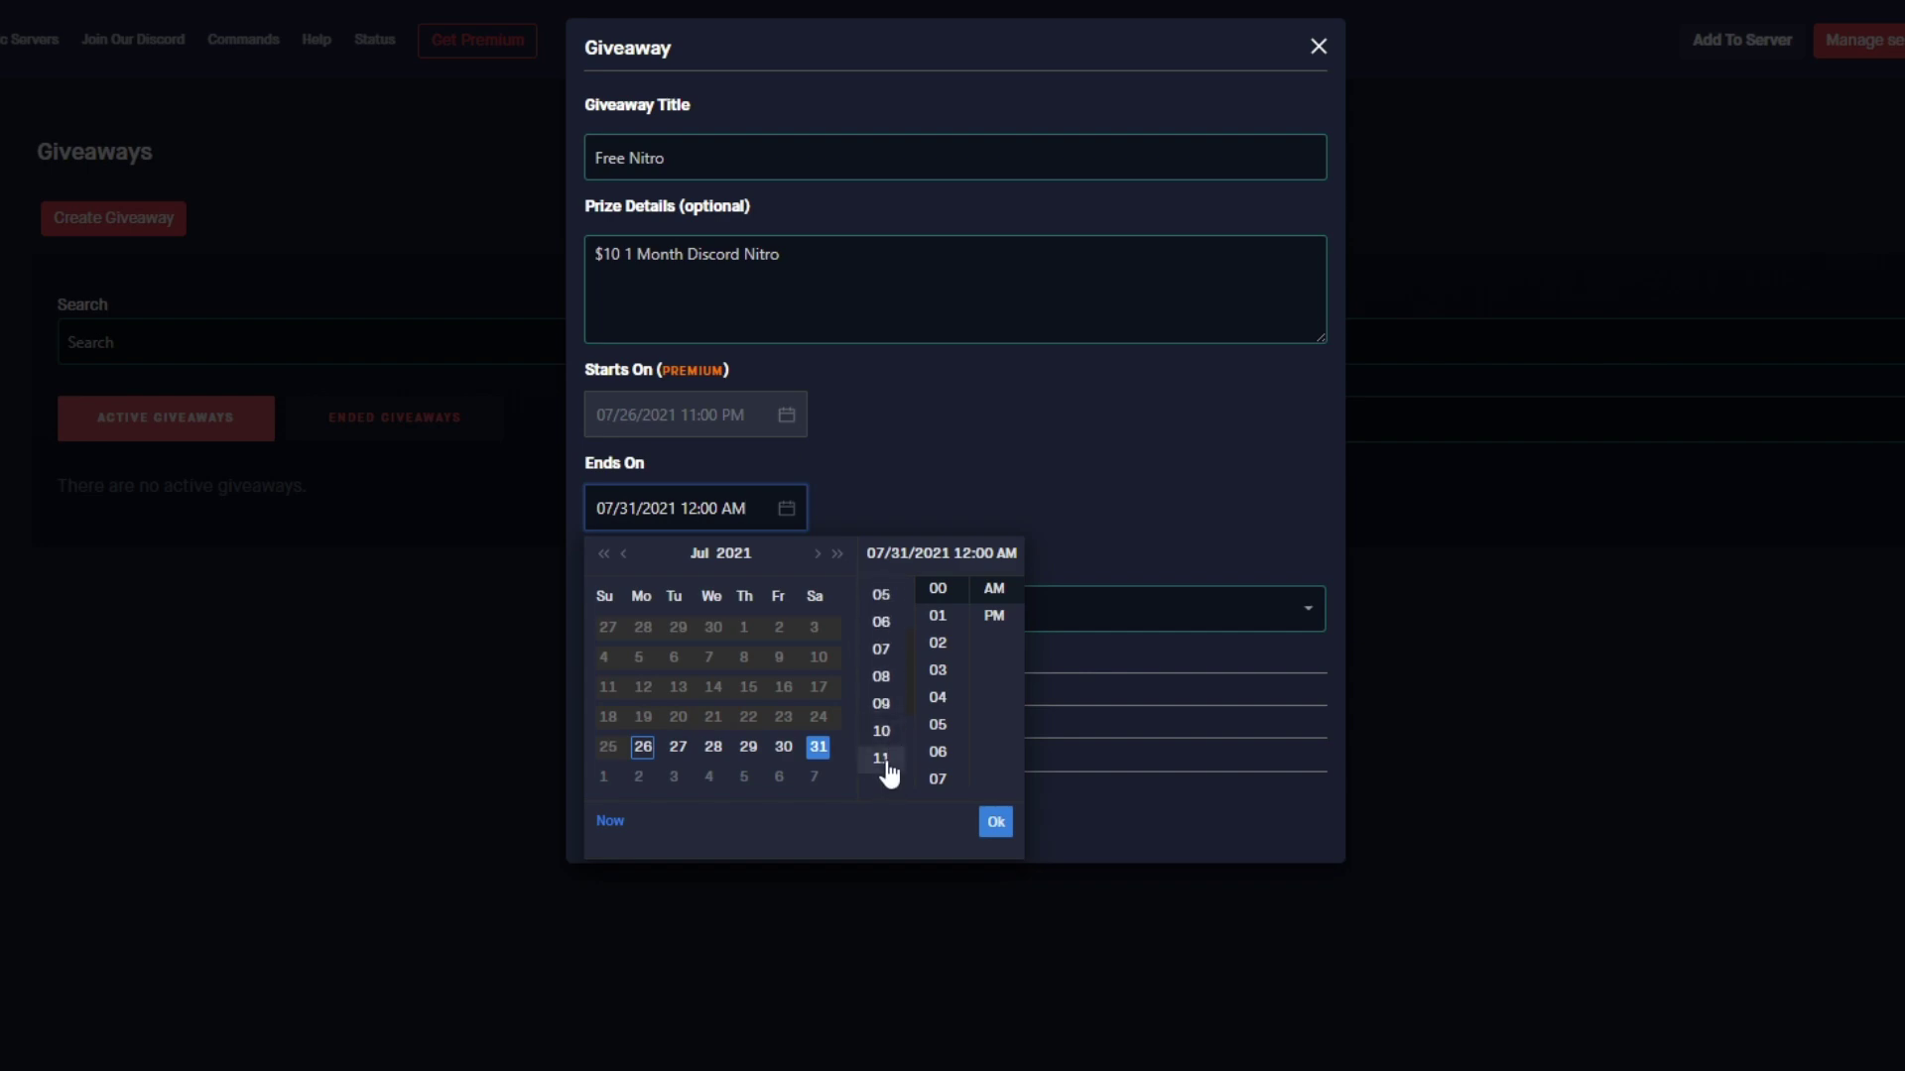
{"action": "left_click", "coordinate": [882, 759]}
{"action": "left_click", "coordinate": [993, 623]}
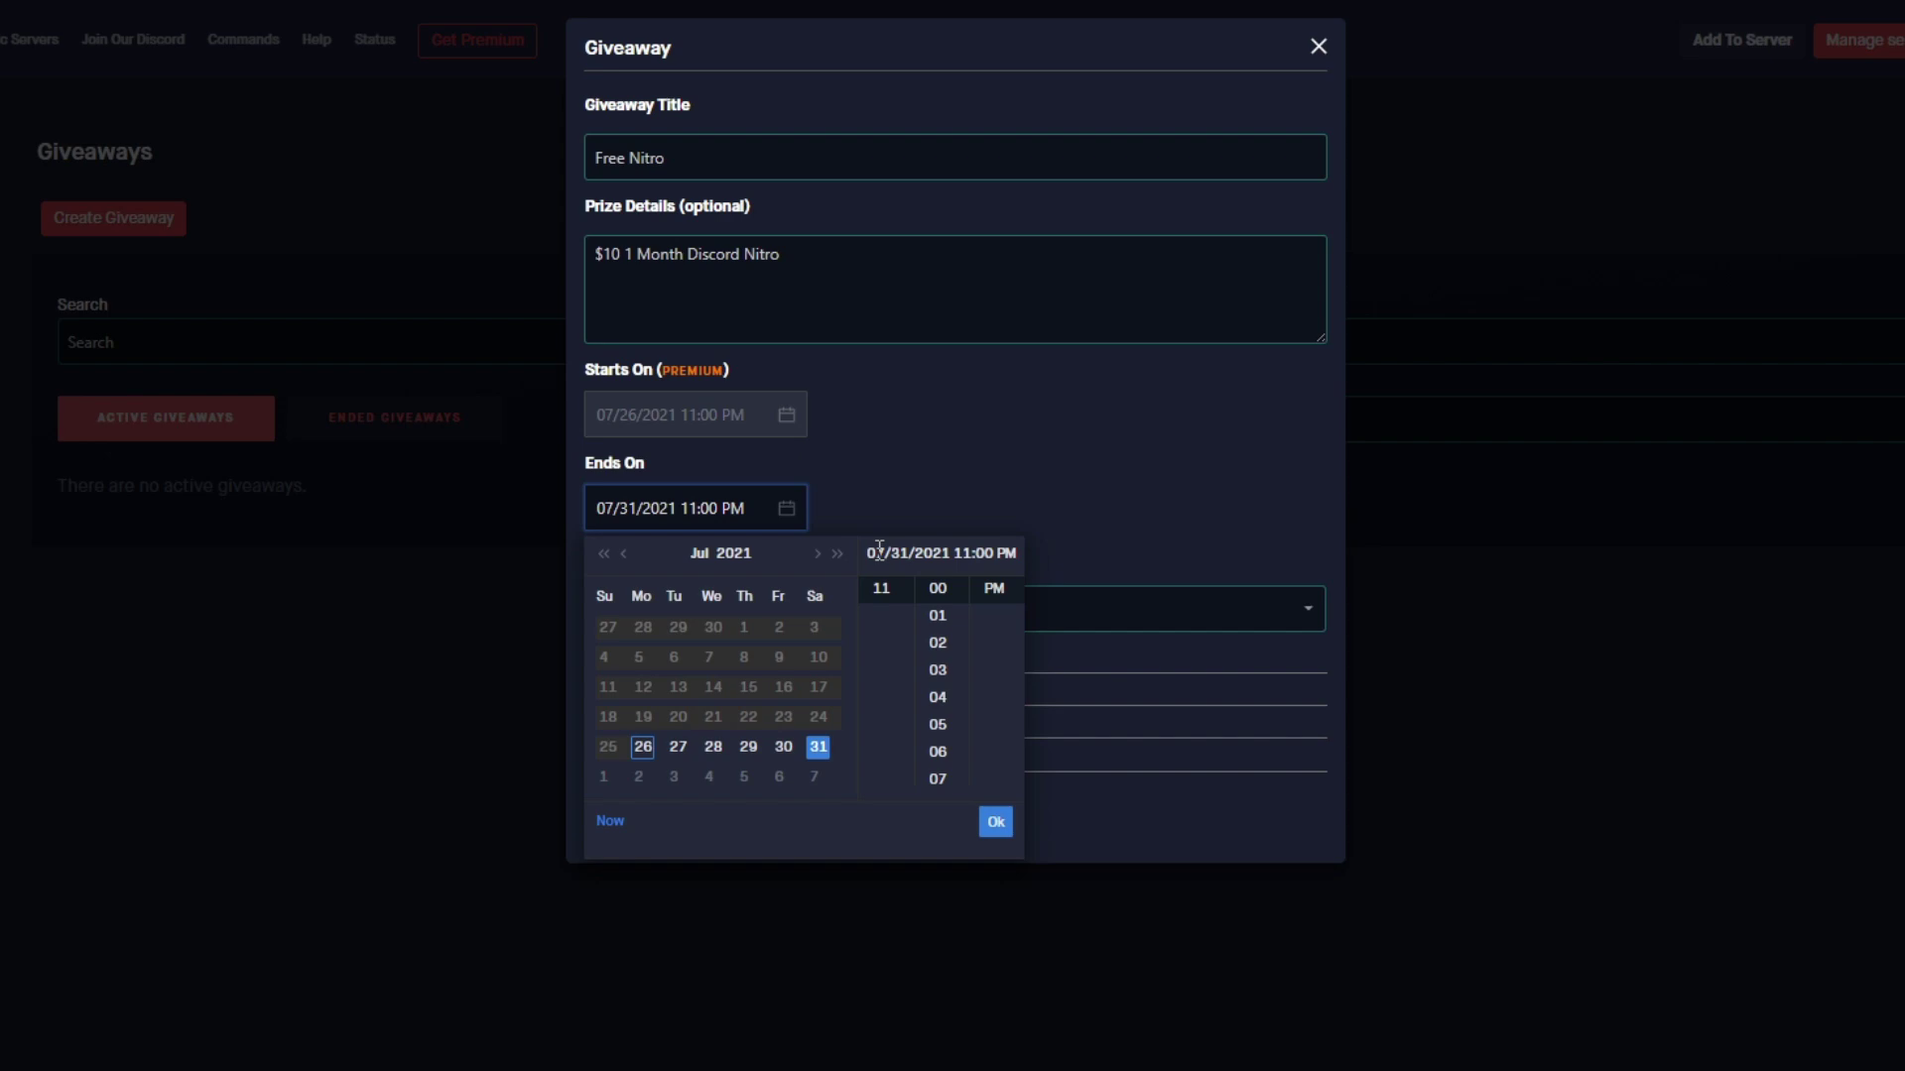
{"action": "left_click", "coordinate": [998, 824]}
{"action": "left_click", "coordinate": [644, 608]}
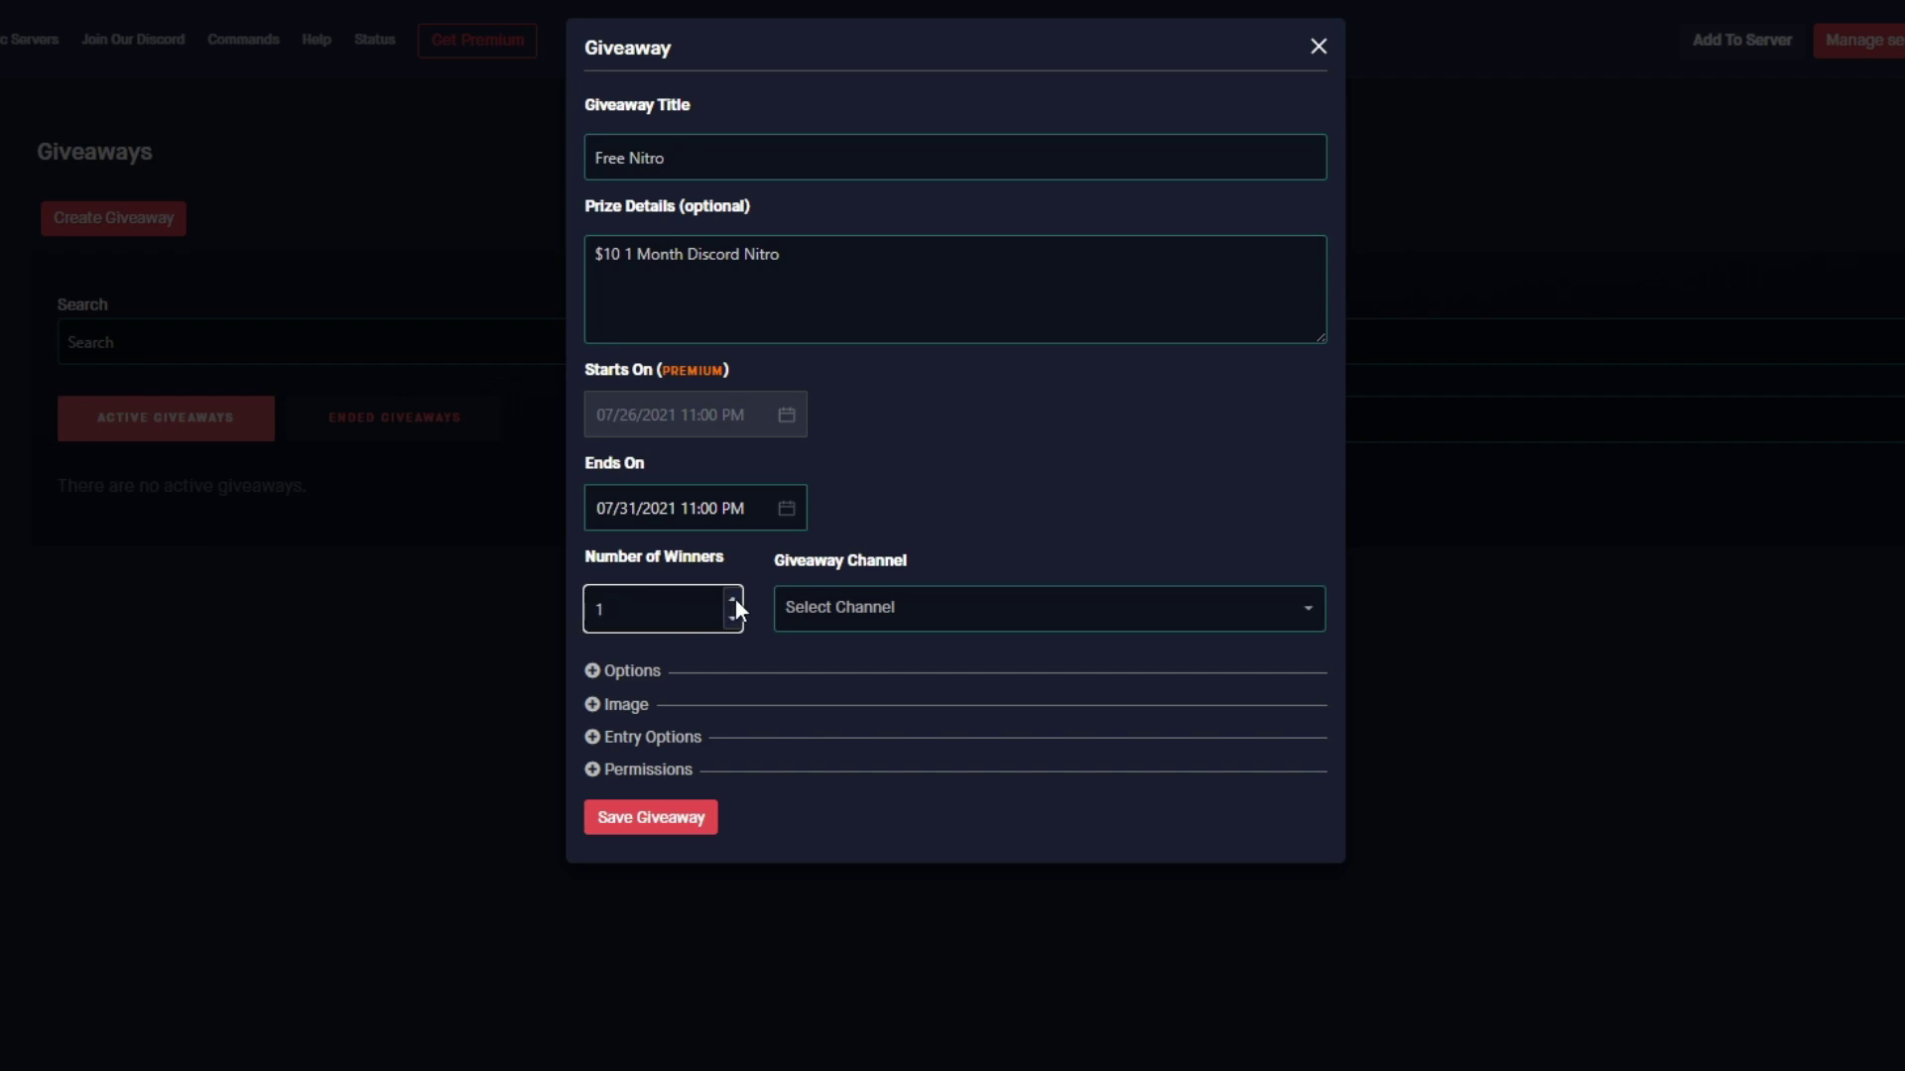
Step: Set 2 winners, post in the giveaways channel, and expand the Options section
{"action": "left_click", "coordinate": [735, 598]}
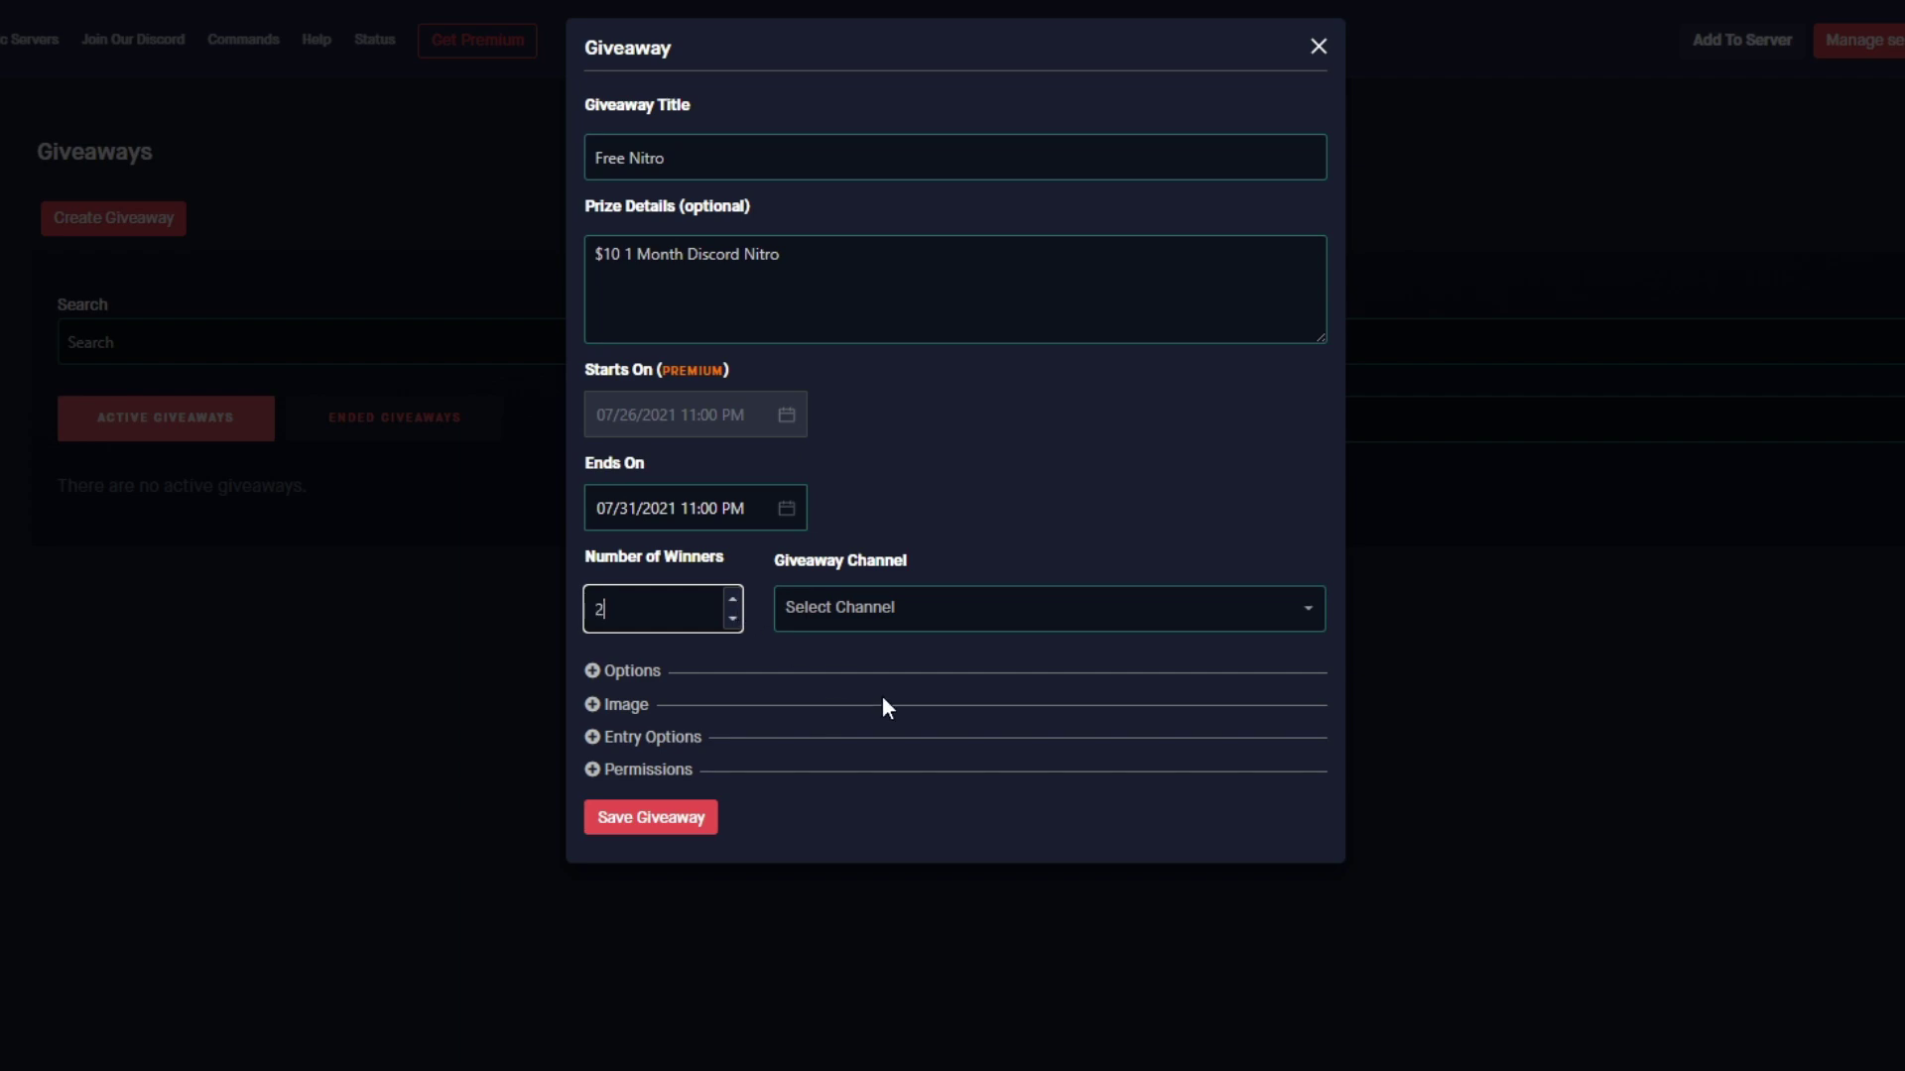
{"action": "left_click", "coordinate": [928, 608]}
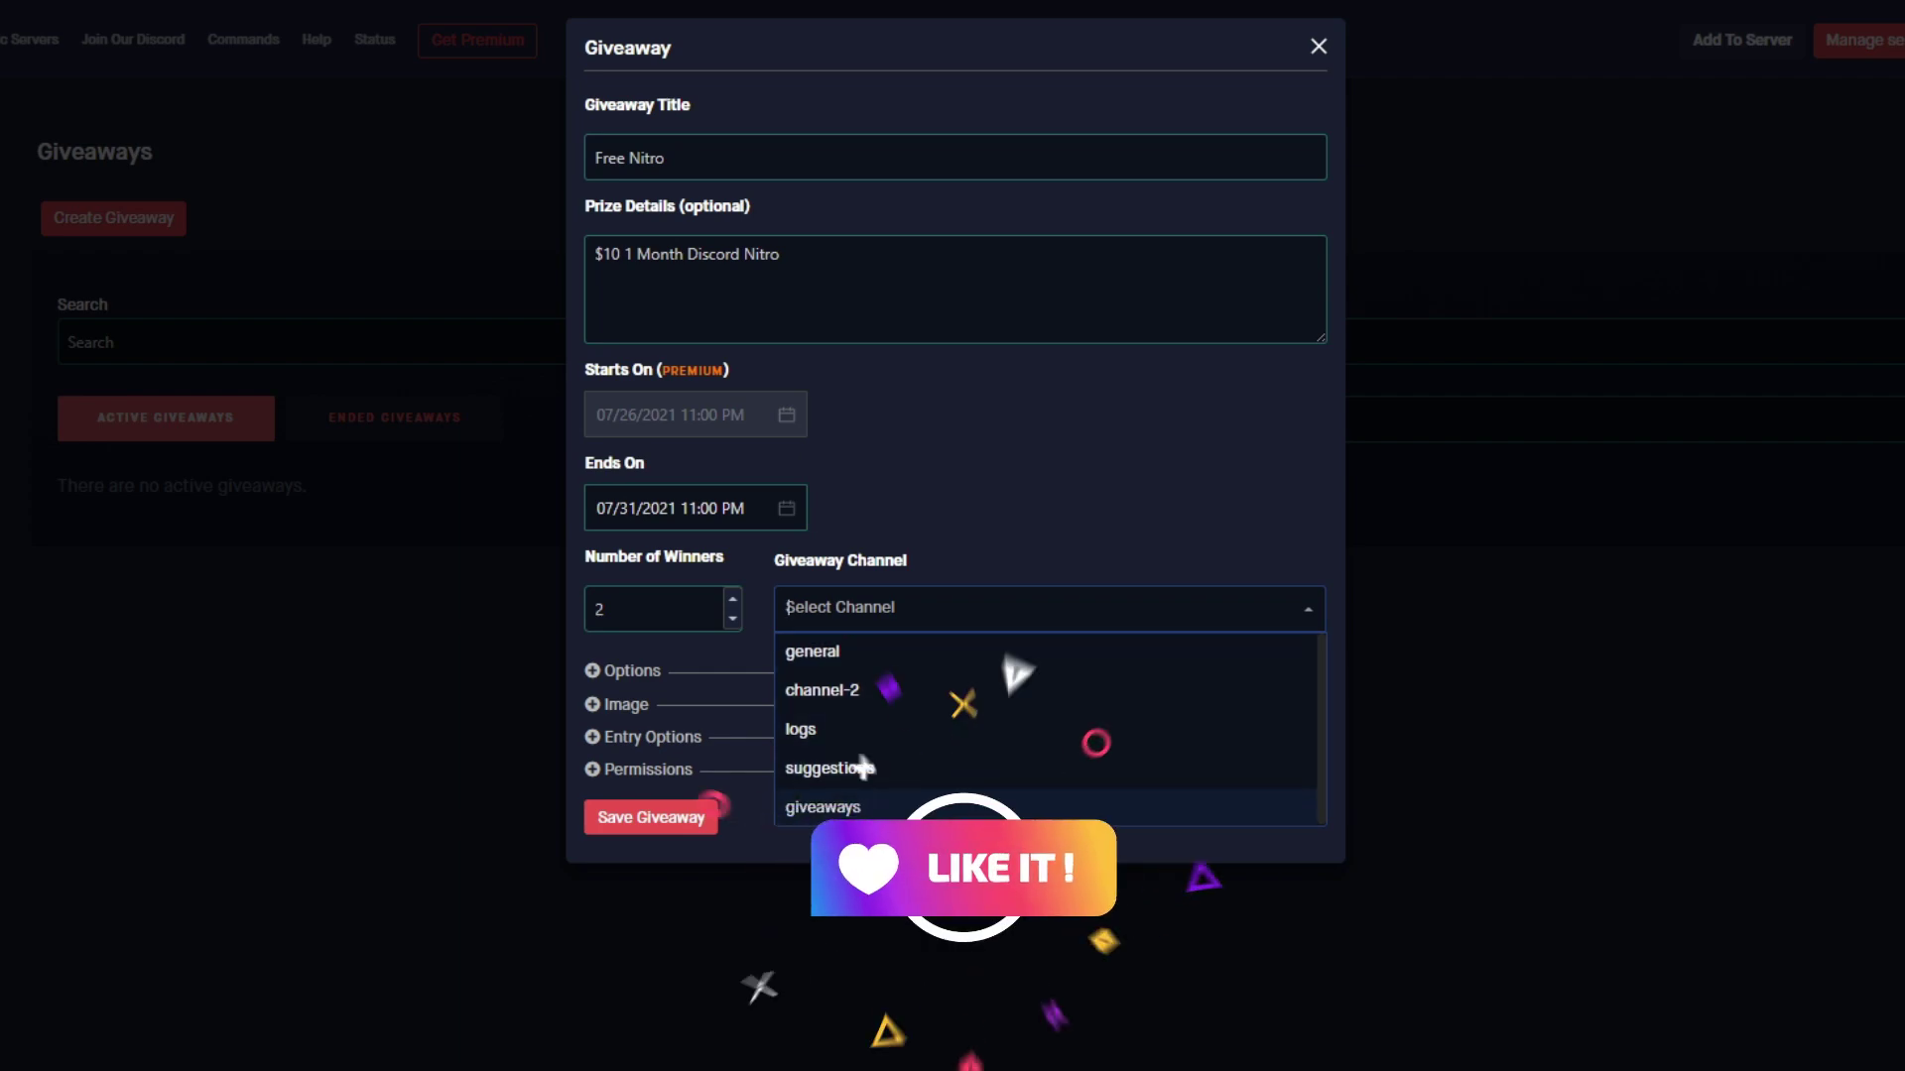
{"action": "left_click", "coordinate": [839, 805]}
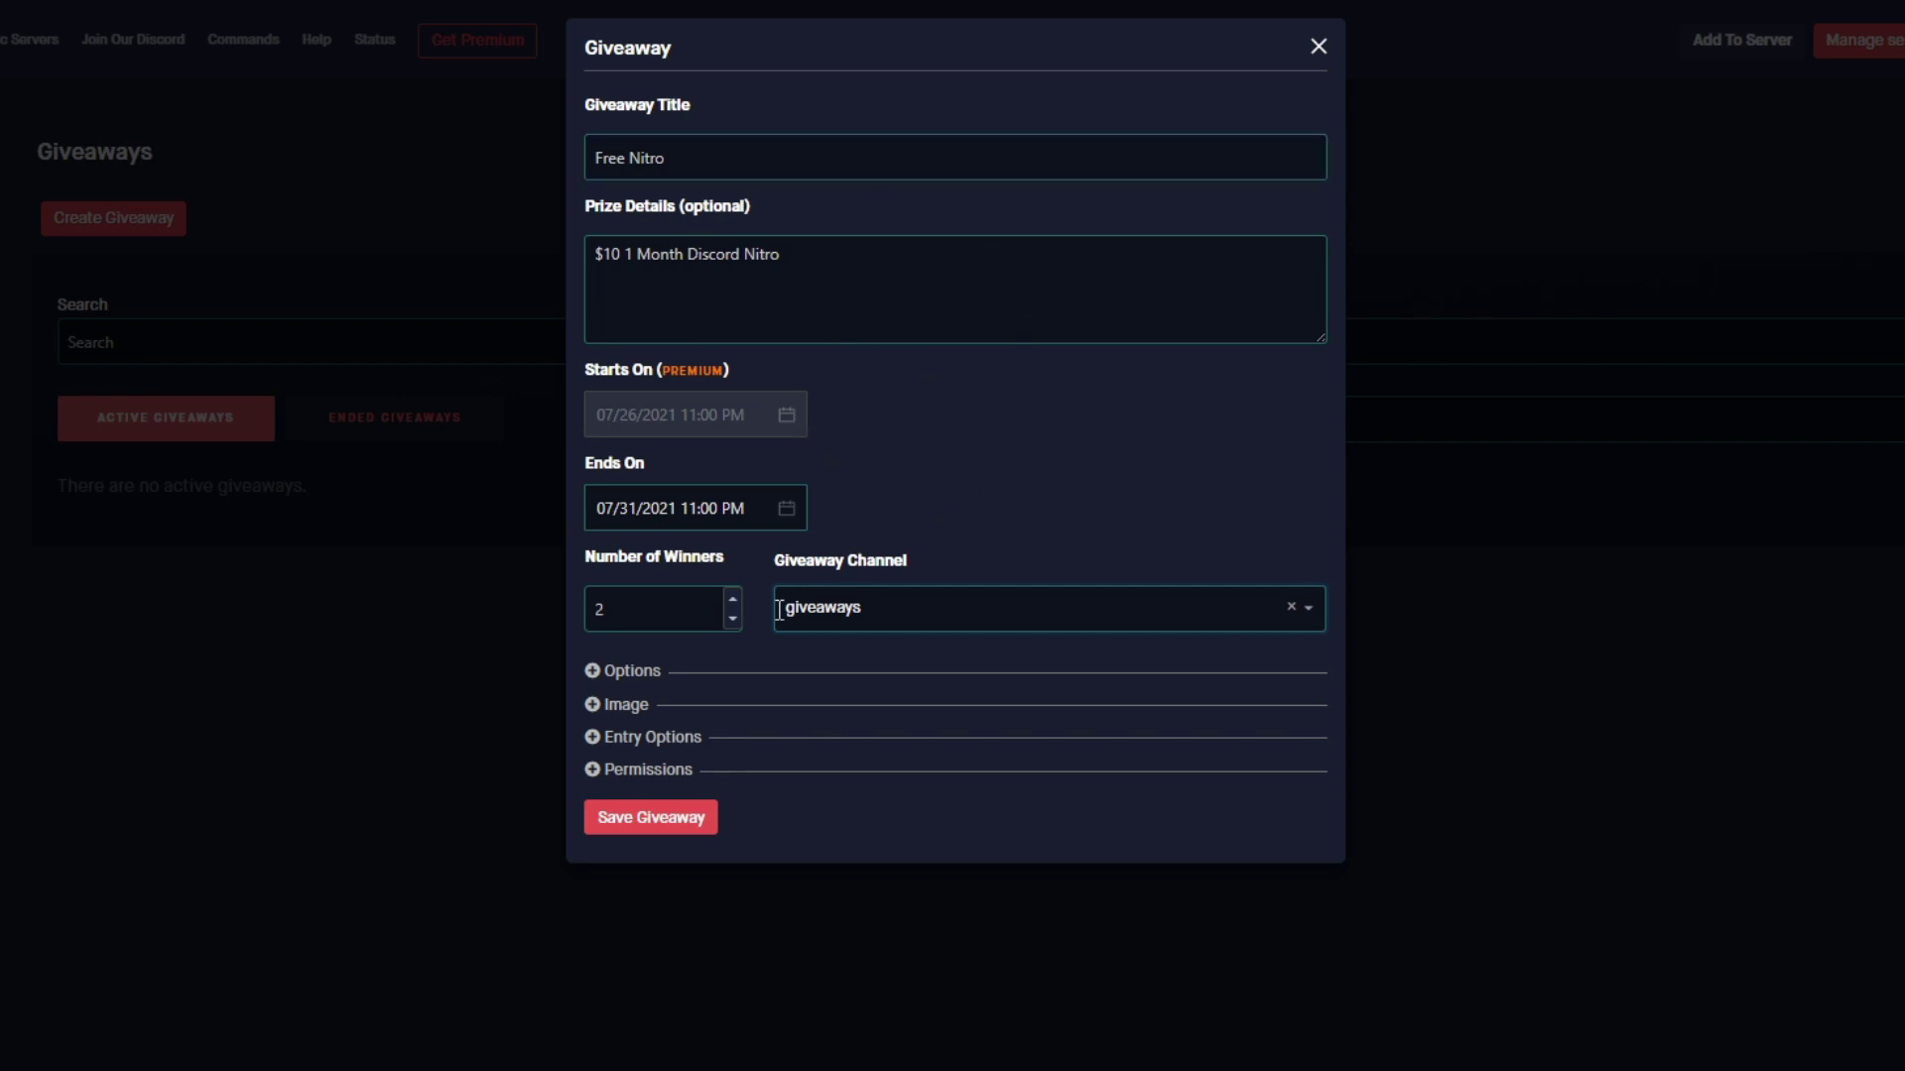
{"action": "left_click", "coordinate": [626, 678]}
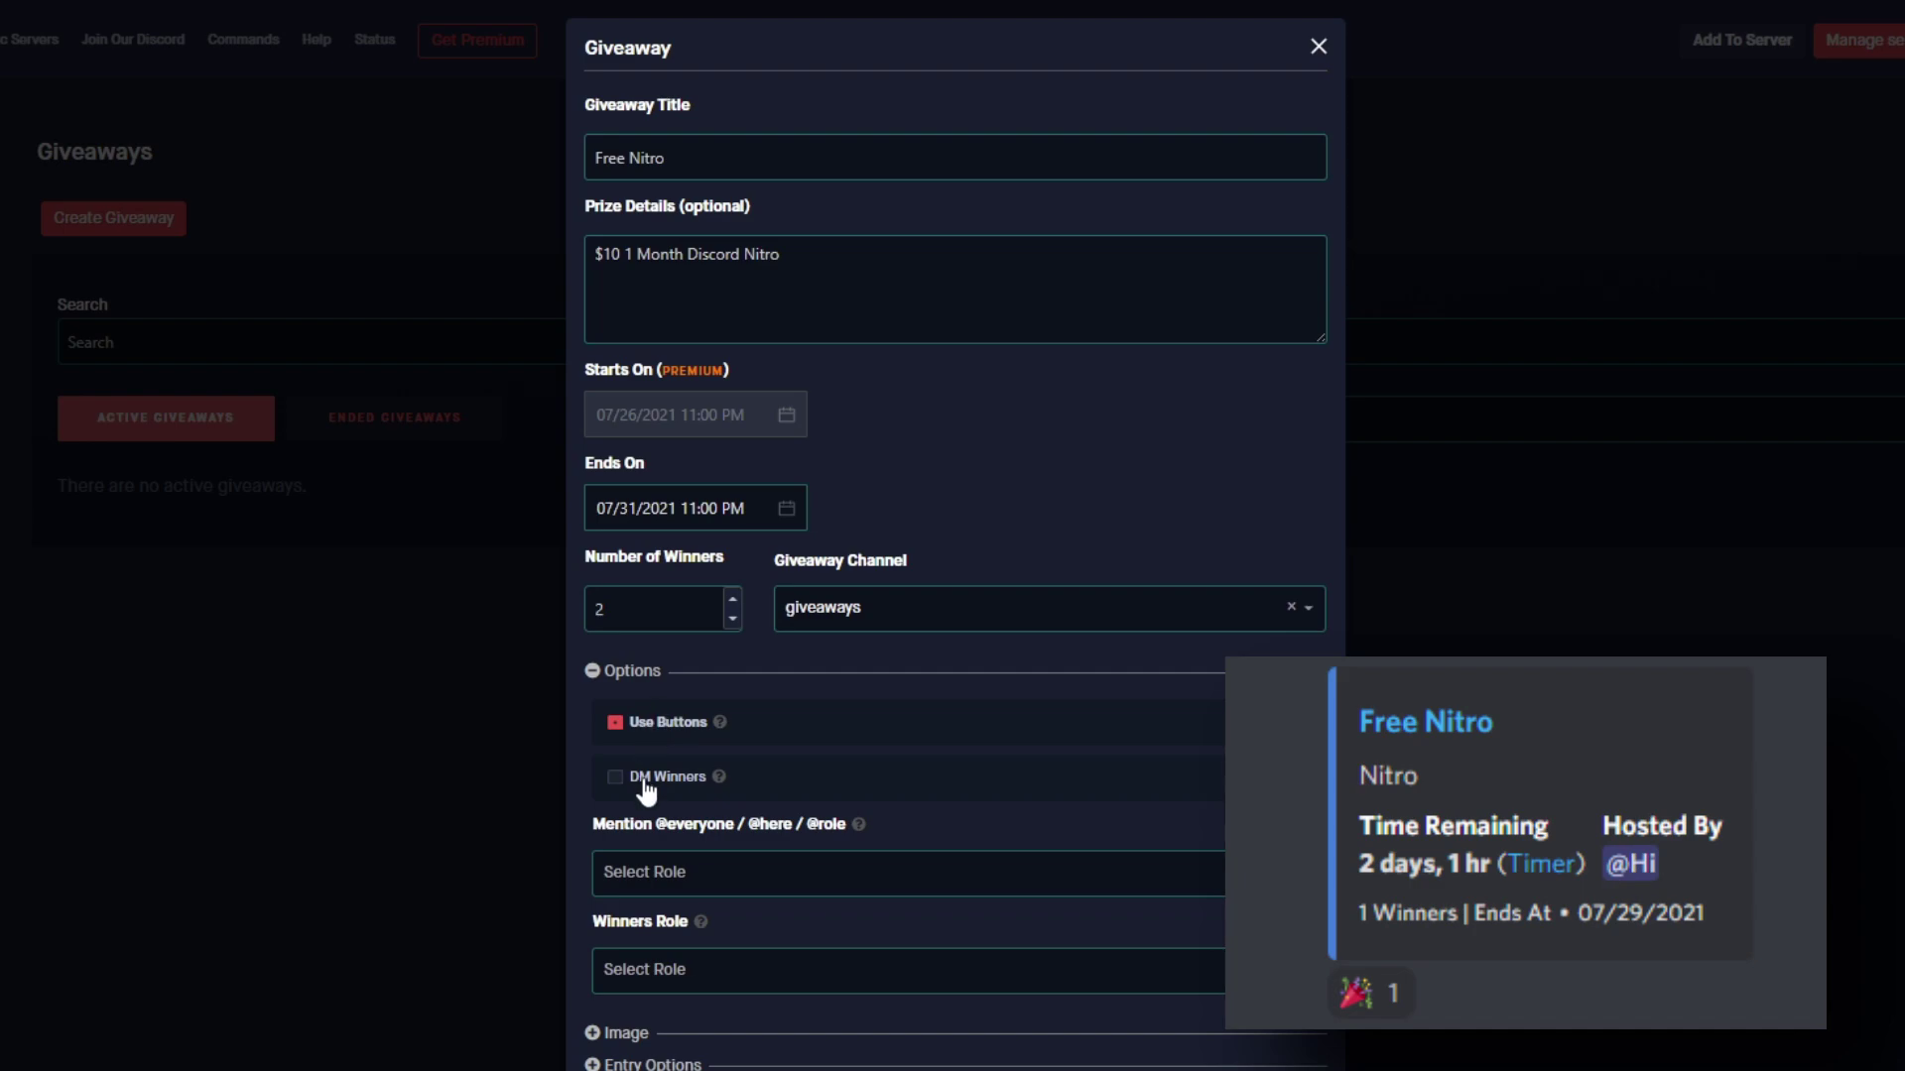
{"action": "left_click", "coordinate": [640, 779]}
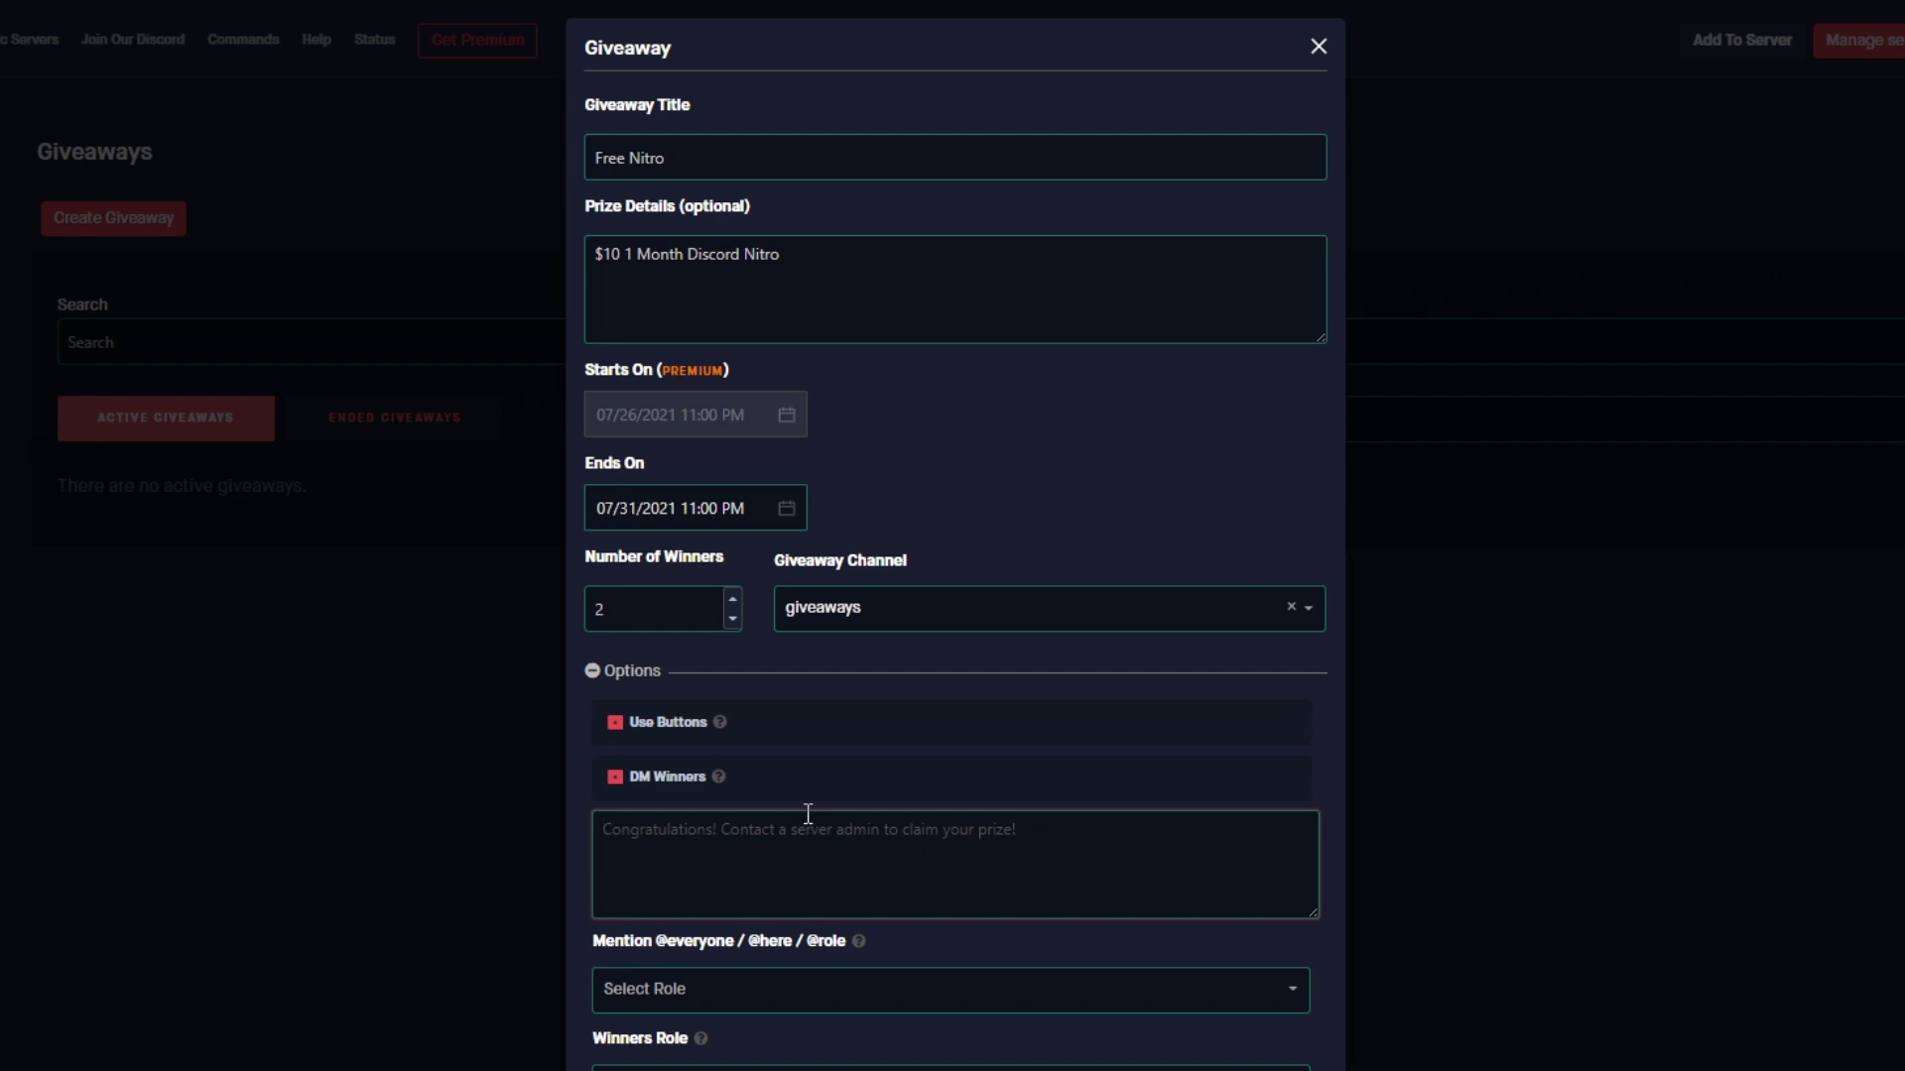
{"action": "left_click", "coordinate": [802, 877]}
{"action": "left_click", "coordinate": [643, 990]}
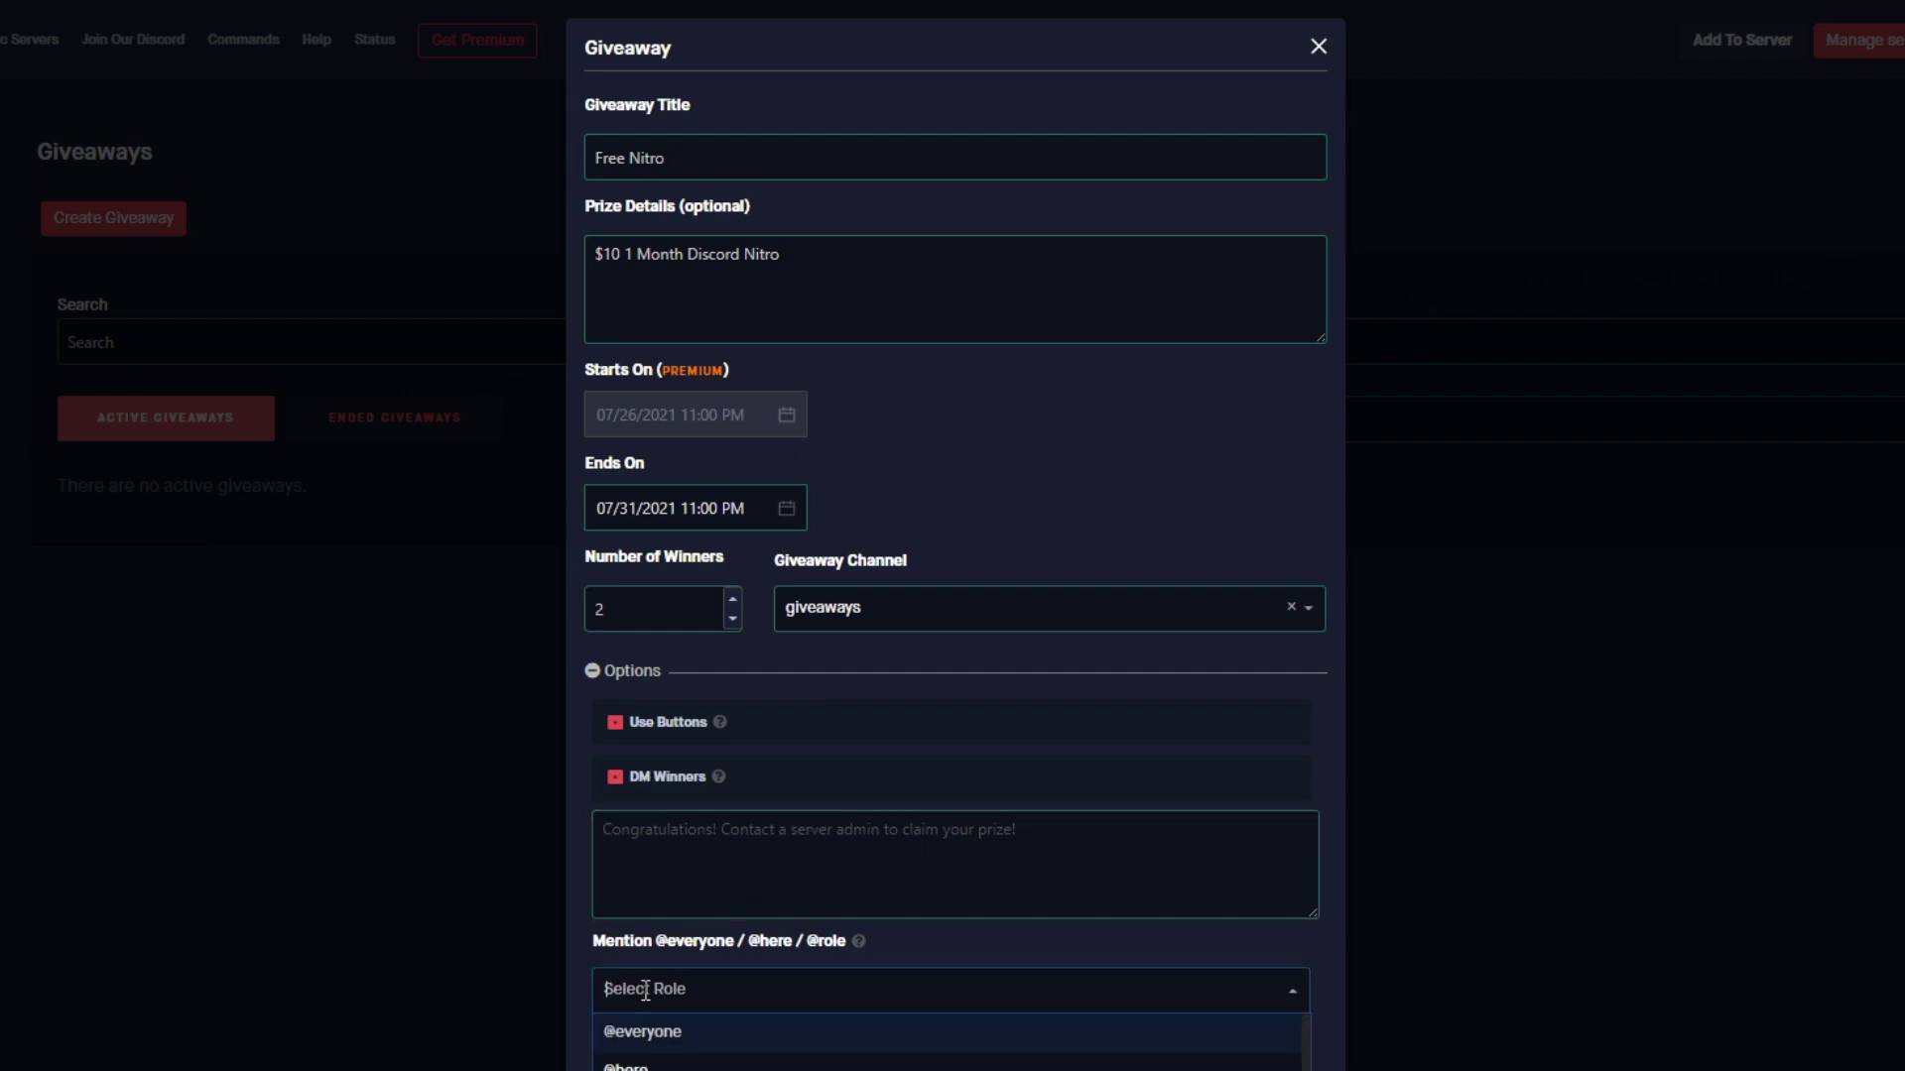
{"action": "left_click", "coordinate": [684, 1037]}
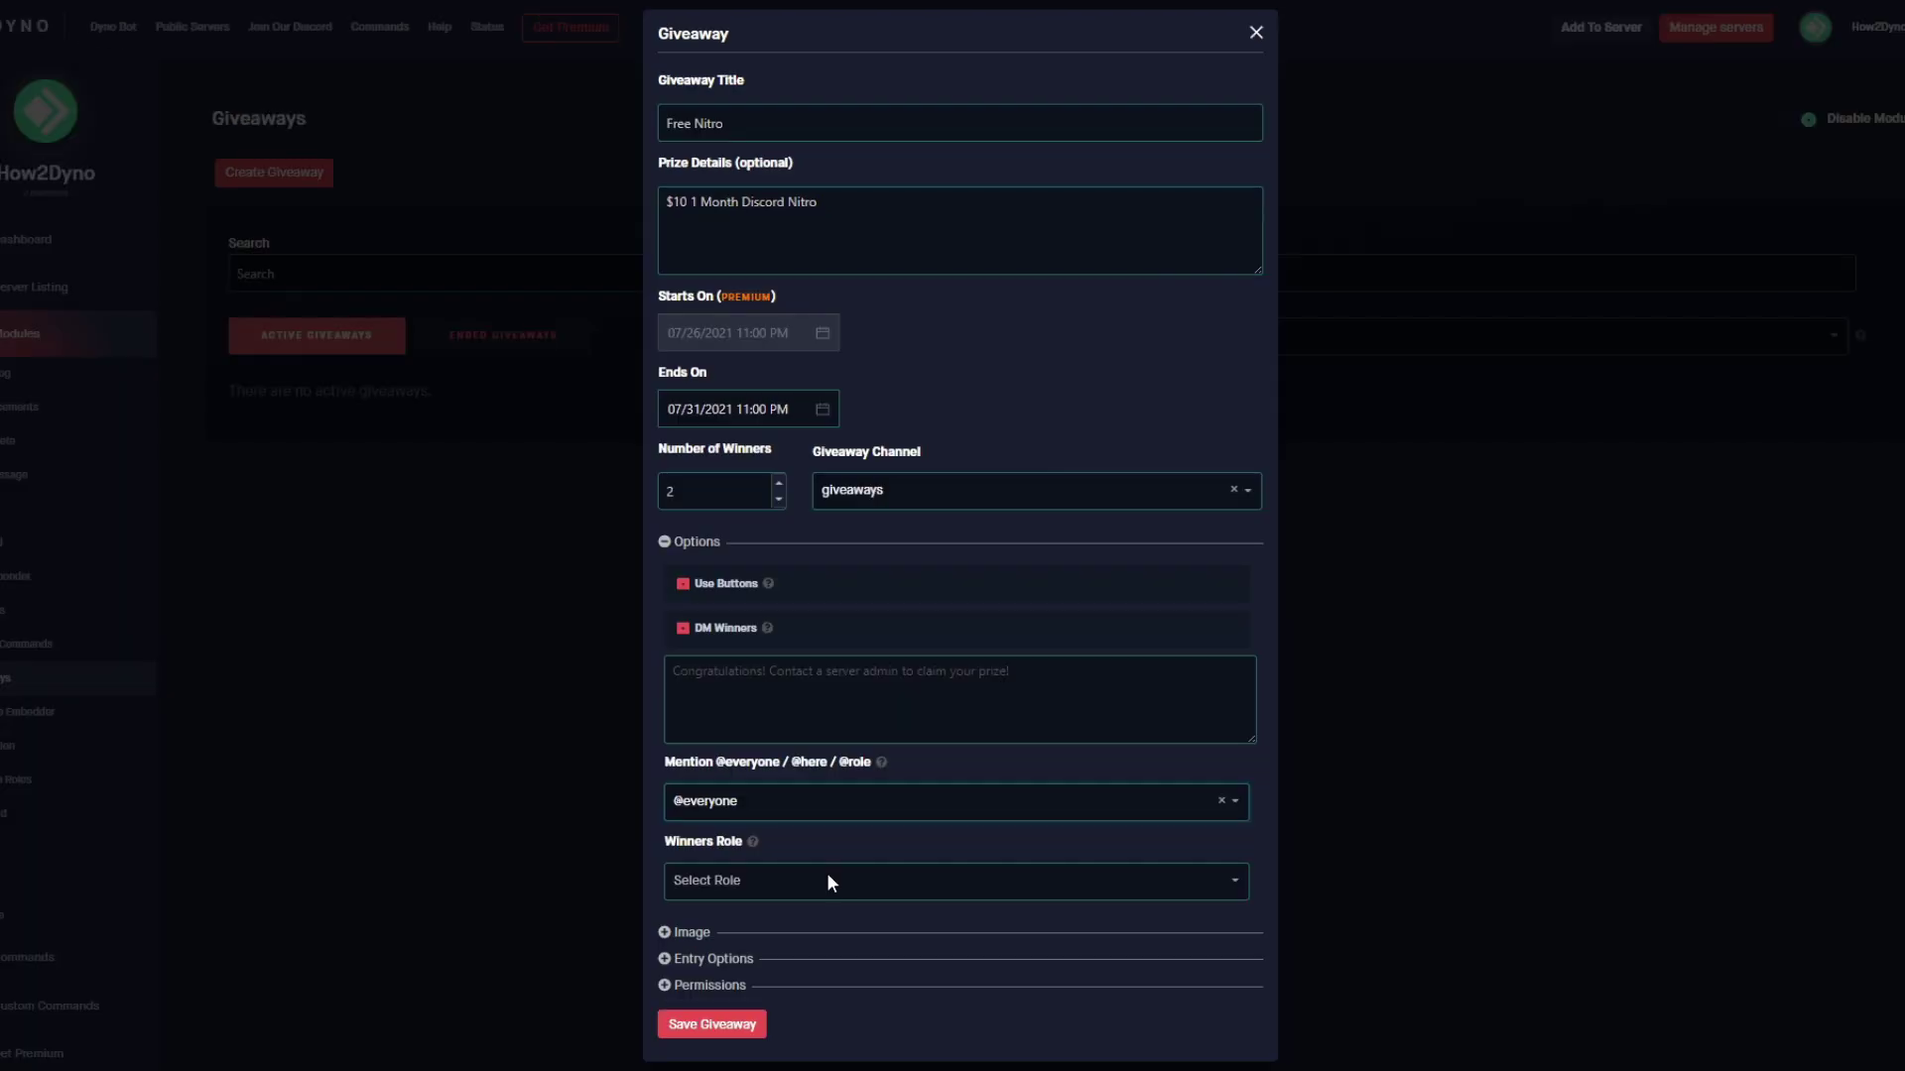
{"action": "left_click", "coordinate": [721, 881]}
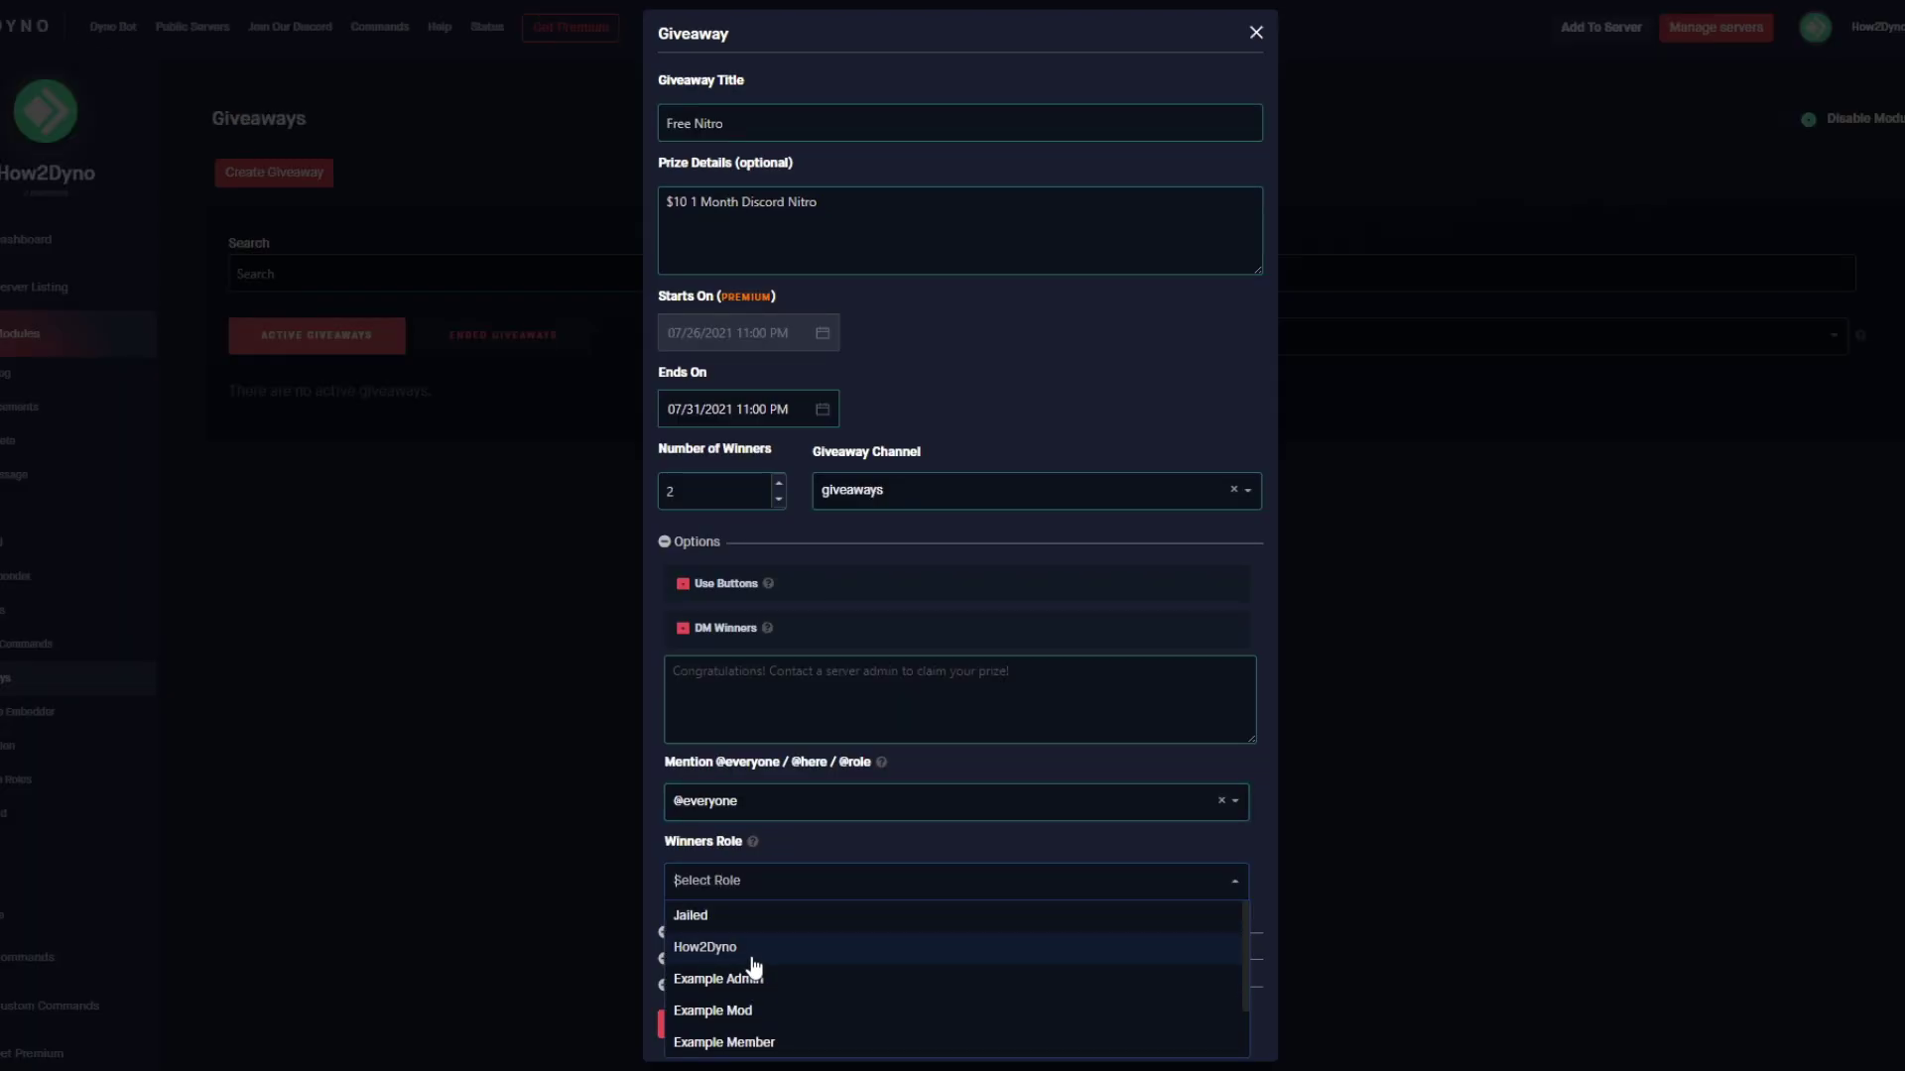
{"action": "key", "text": "Escape"}
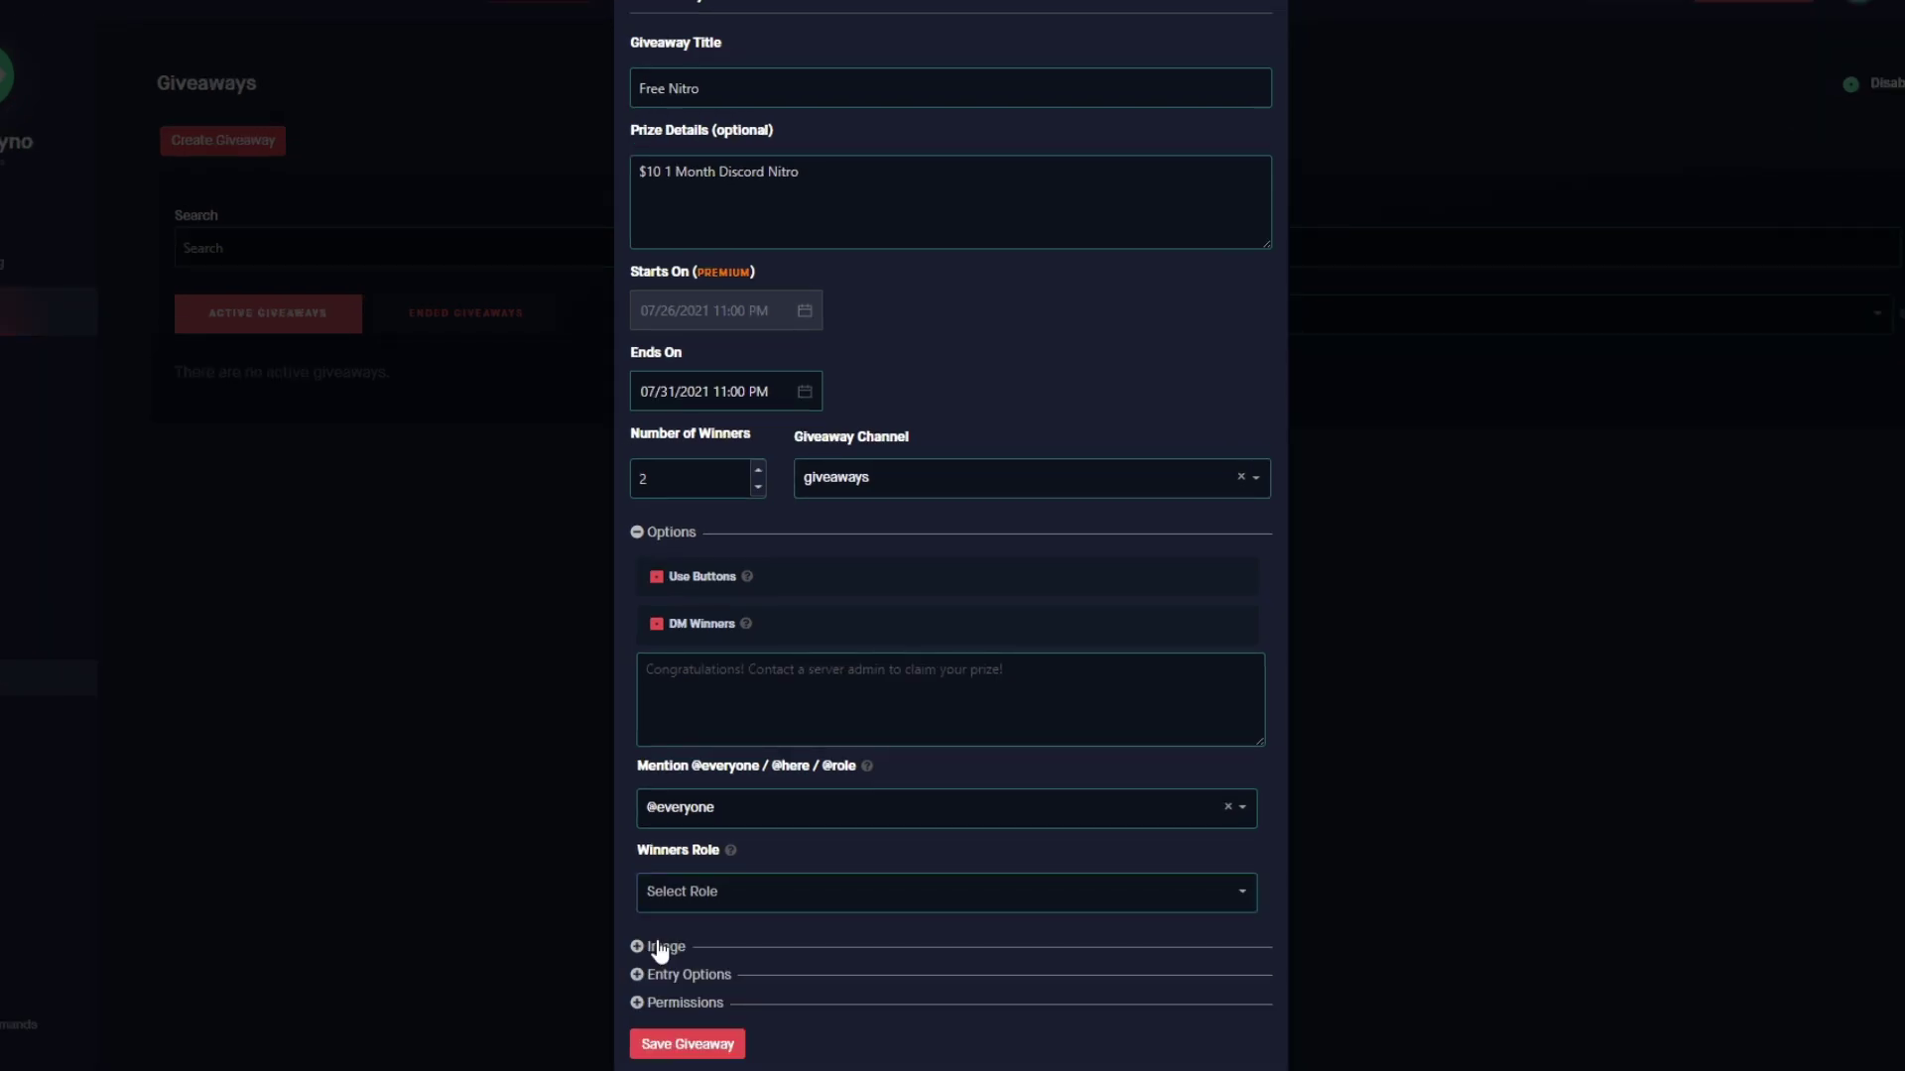
{"action": "left_click", "coordinate": [659, 949]}
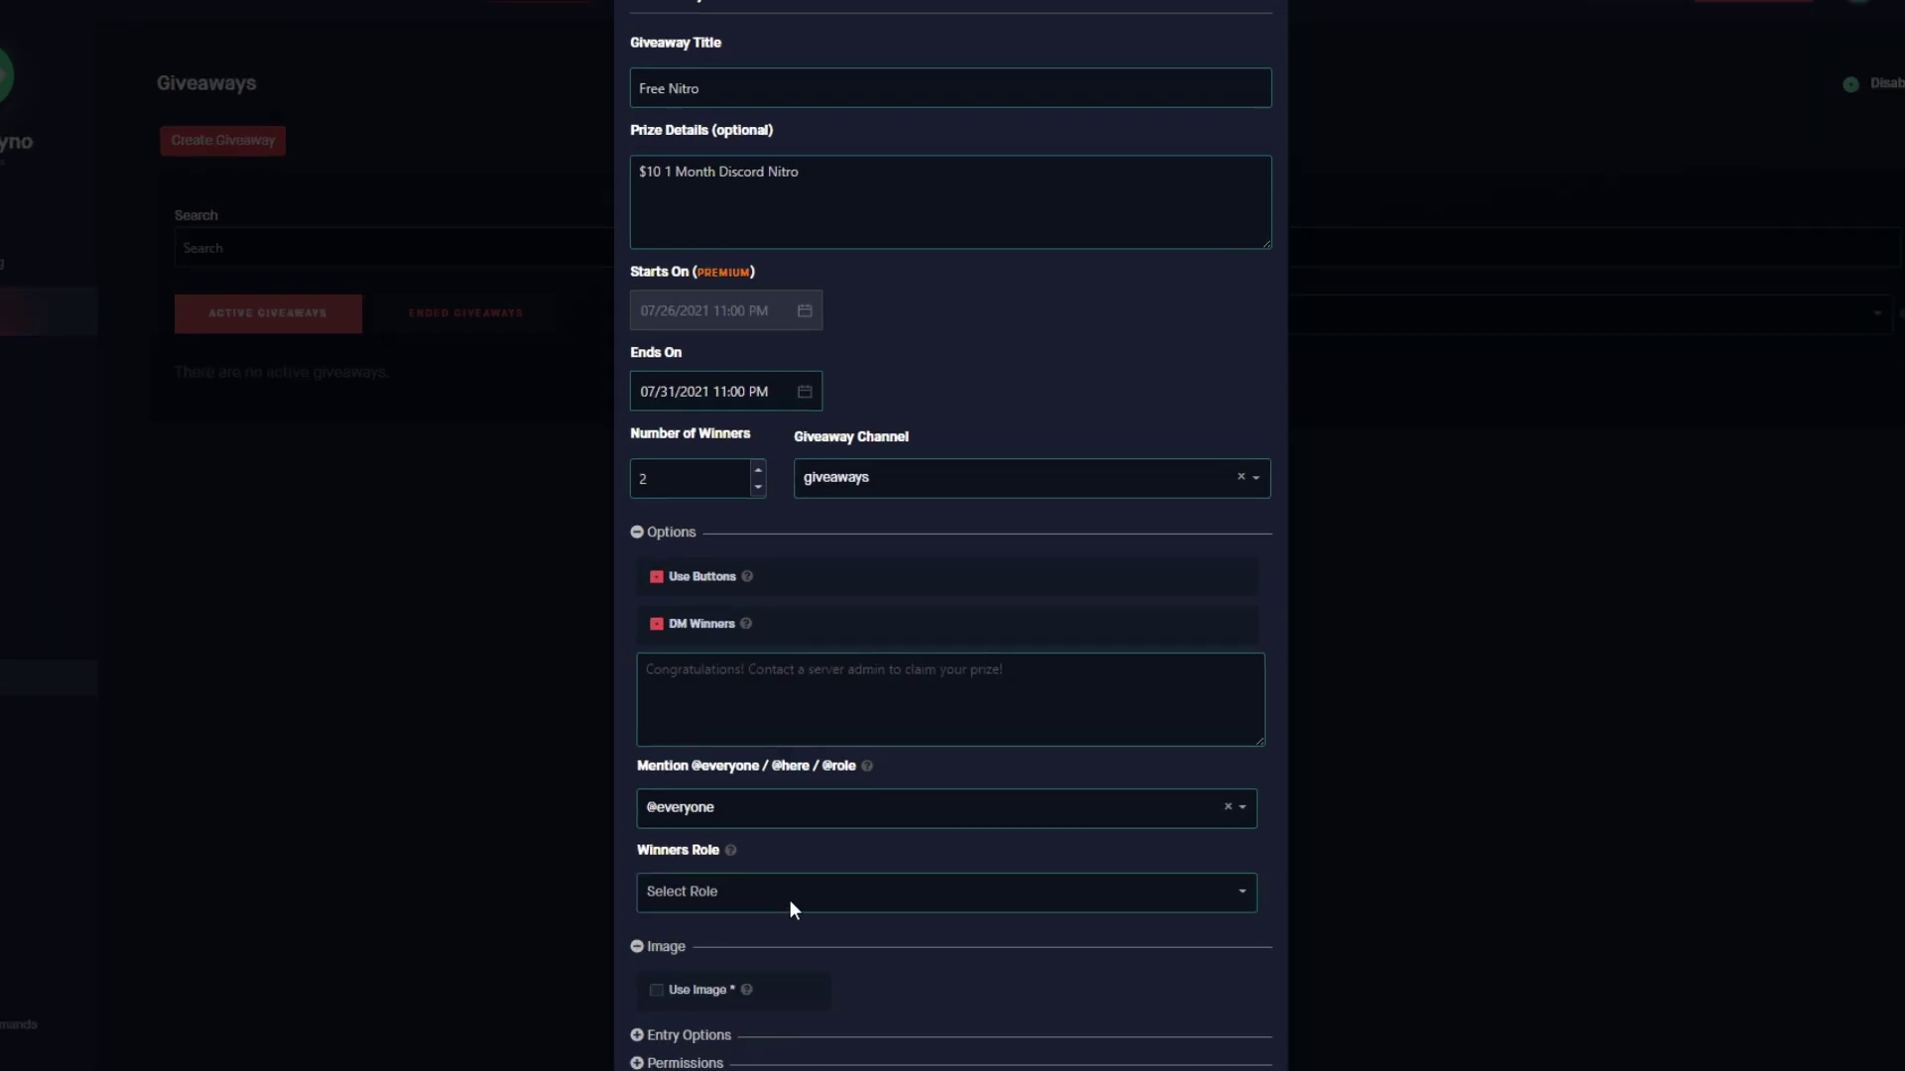
Step: Enable the GIVEAWAY banner image and expand Entry Options
{"action": "left_click", "coordinate": [684, 991]}
{"action": "scroll", "coordinate": [770, 908], "scroll_direction": "down", "scroll_amount": 2}
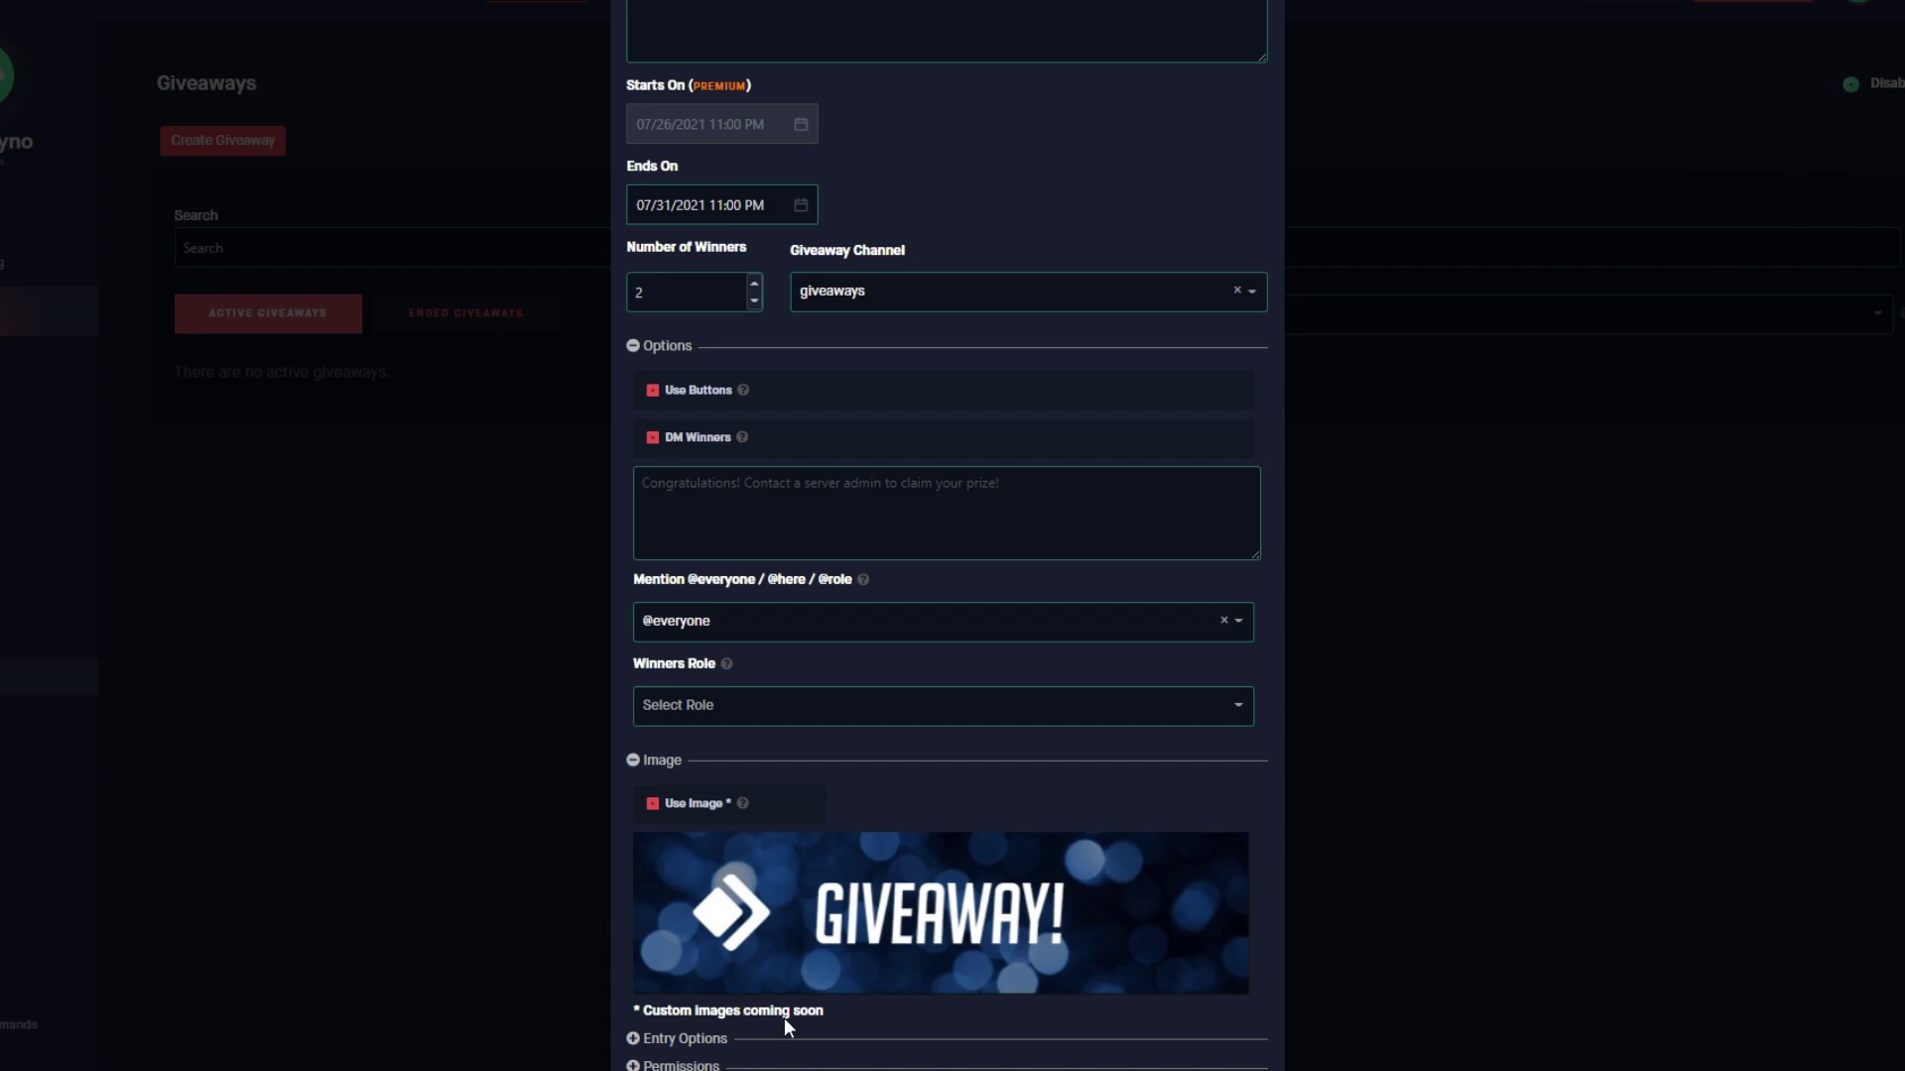
{"action": "left_click", "coordinate": [754, 1036]}
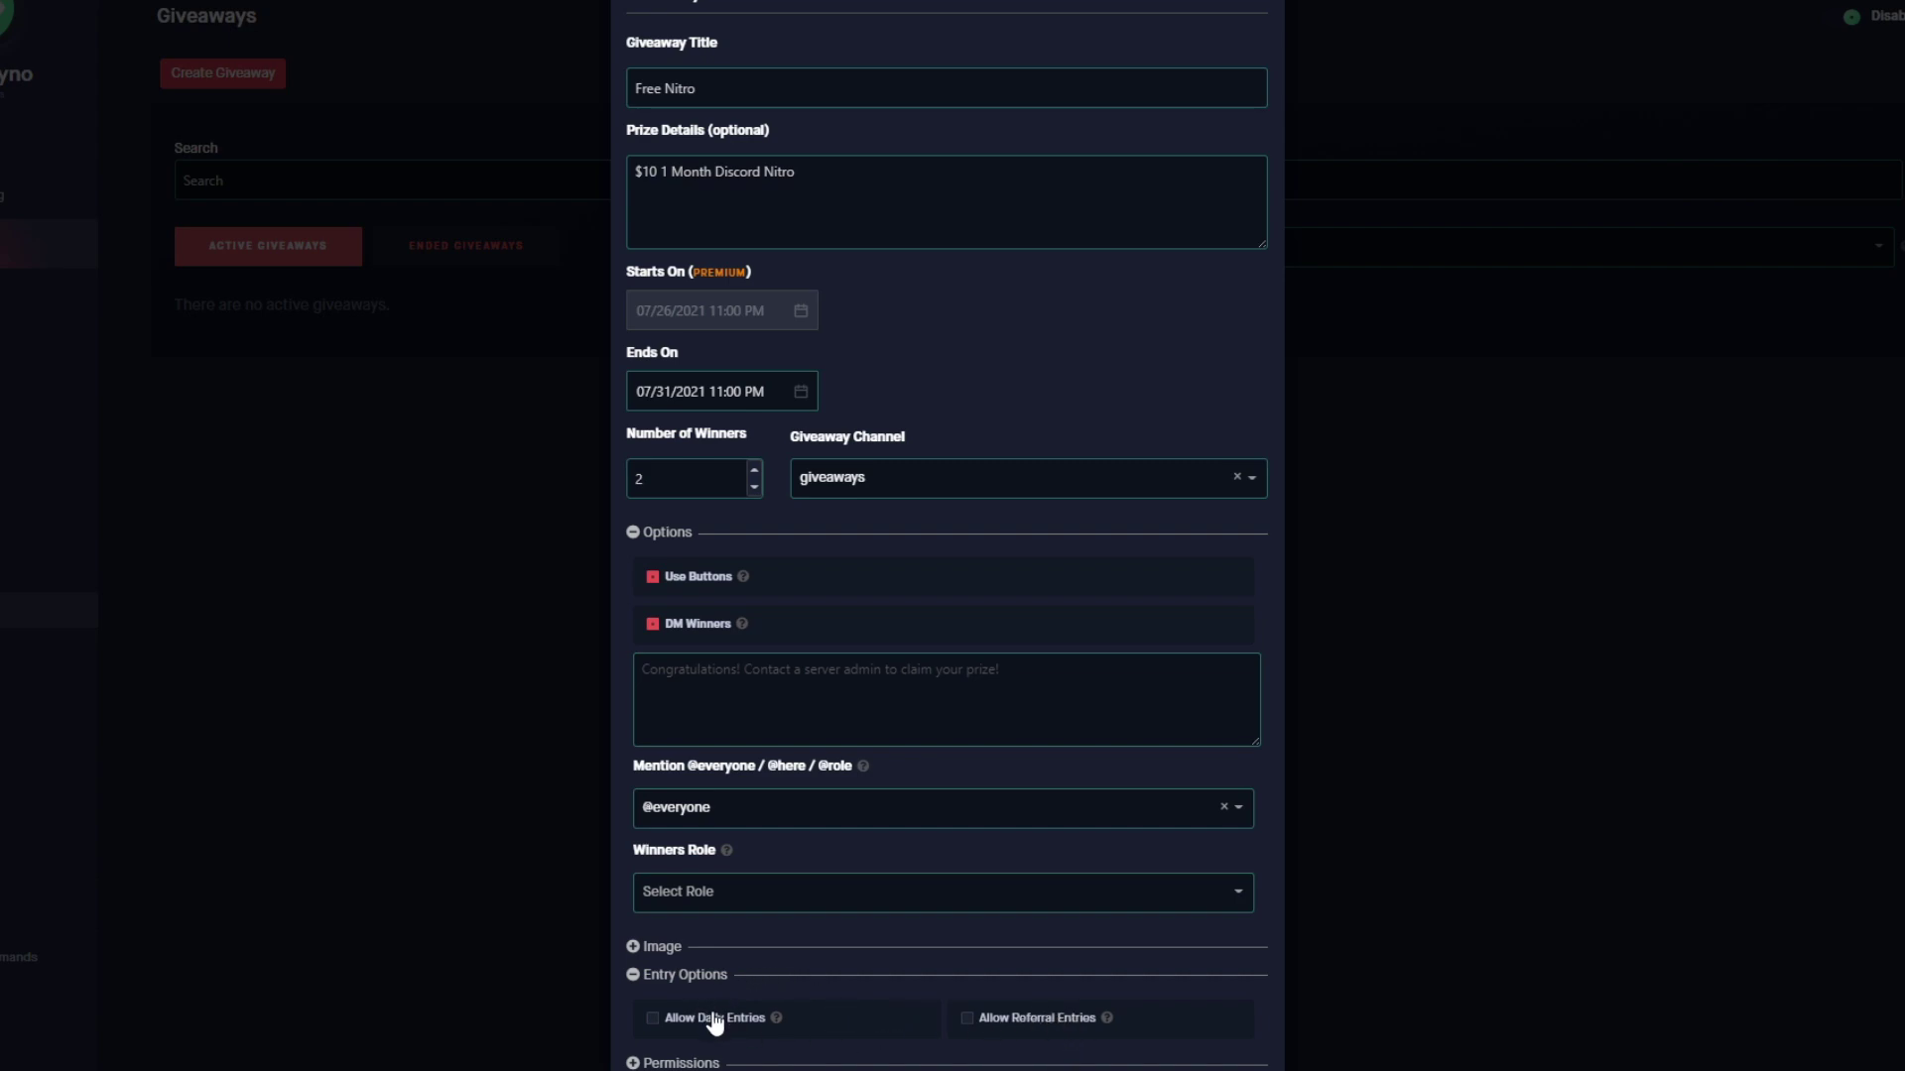
Step: Allow daily and referral entries and cap entries at 3 per user
{"action": "left_click", "coordinate": [756, 1020]}
{"action": "scroll", "coordinate": [927, 969], "scroll_direction": "down", "scroll_amount": 1}
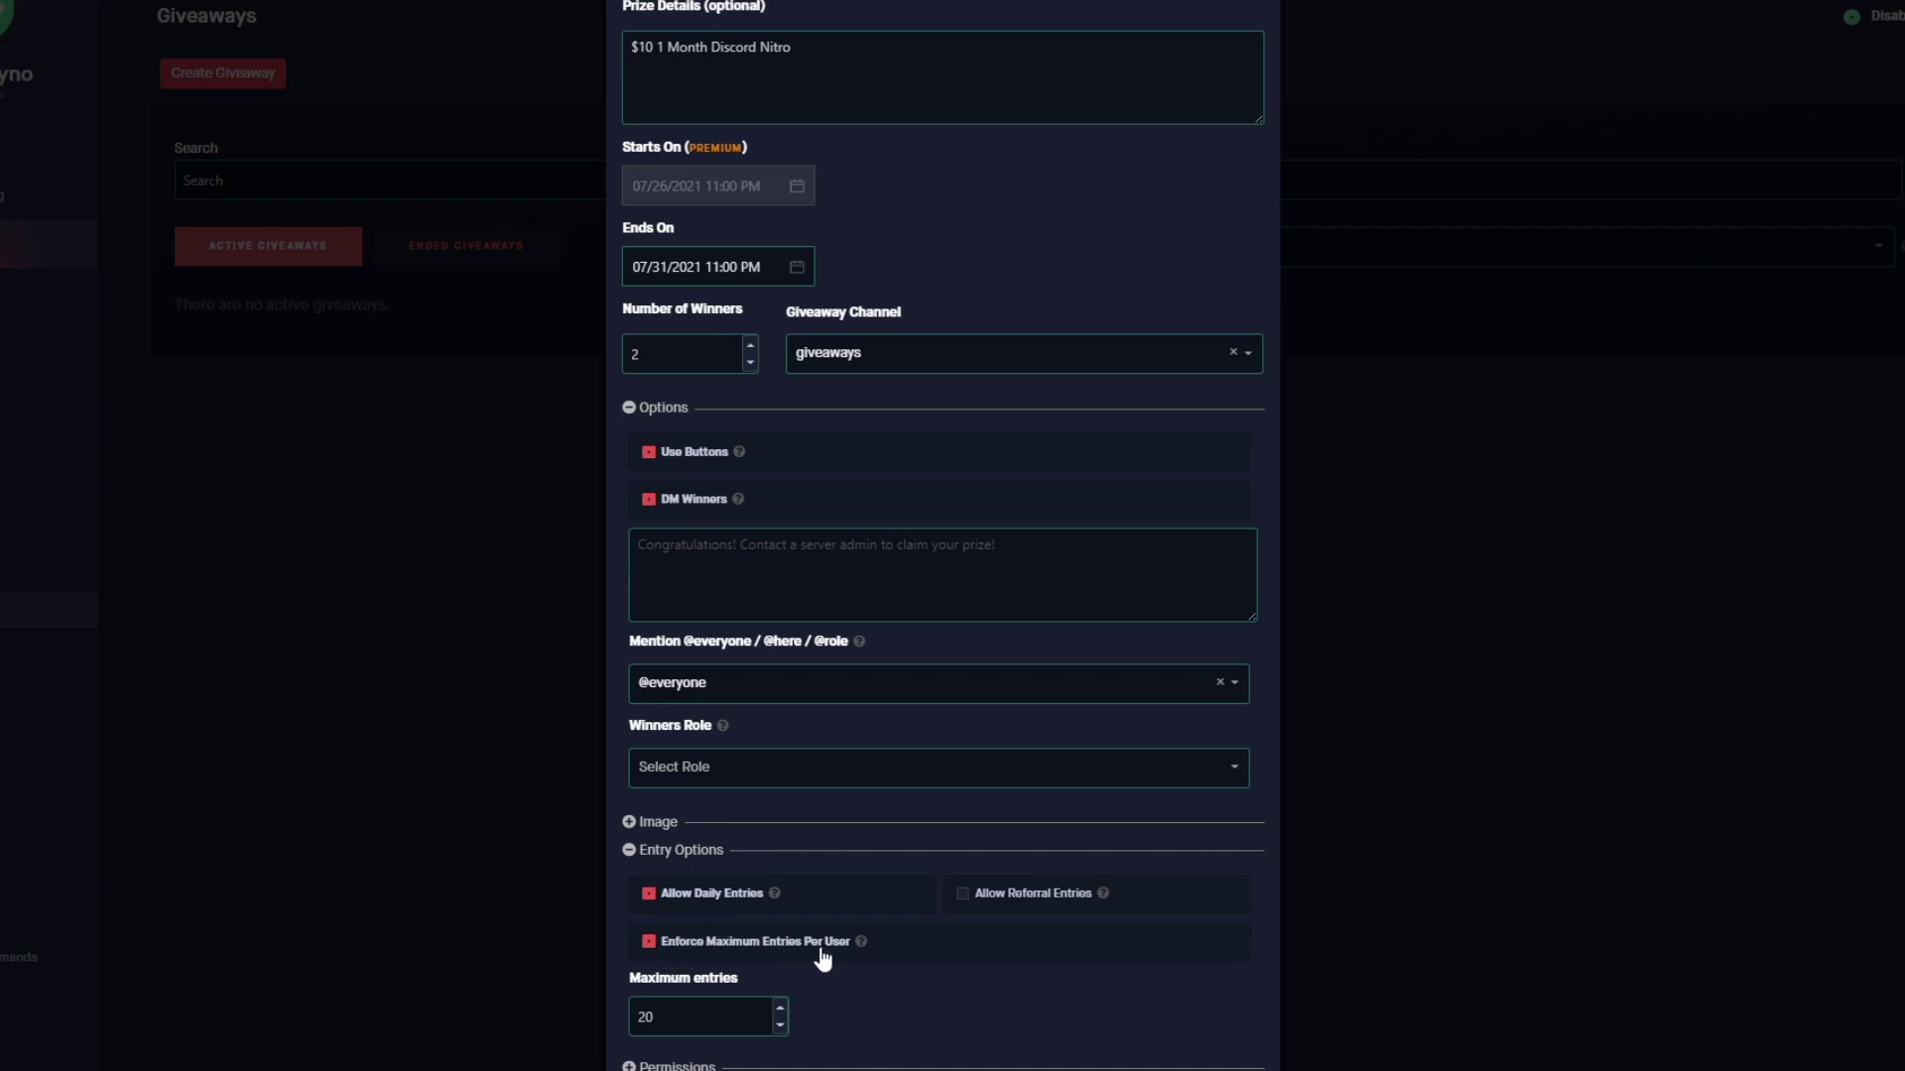
{"action": "left_click", "coordinate": [987, 898]}
{"action": "left_click", "coordinate": [739, 1010]}
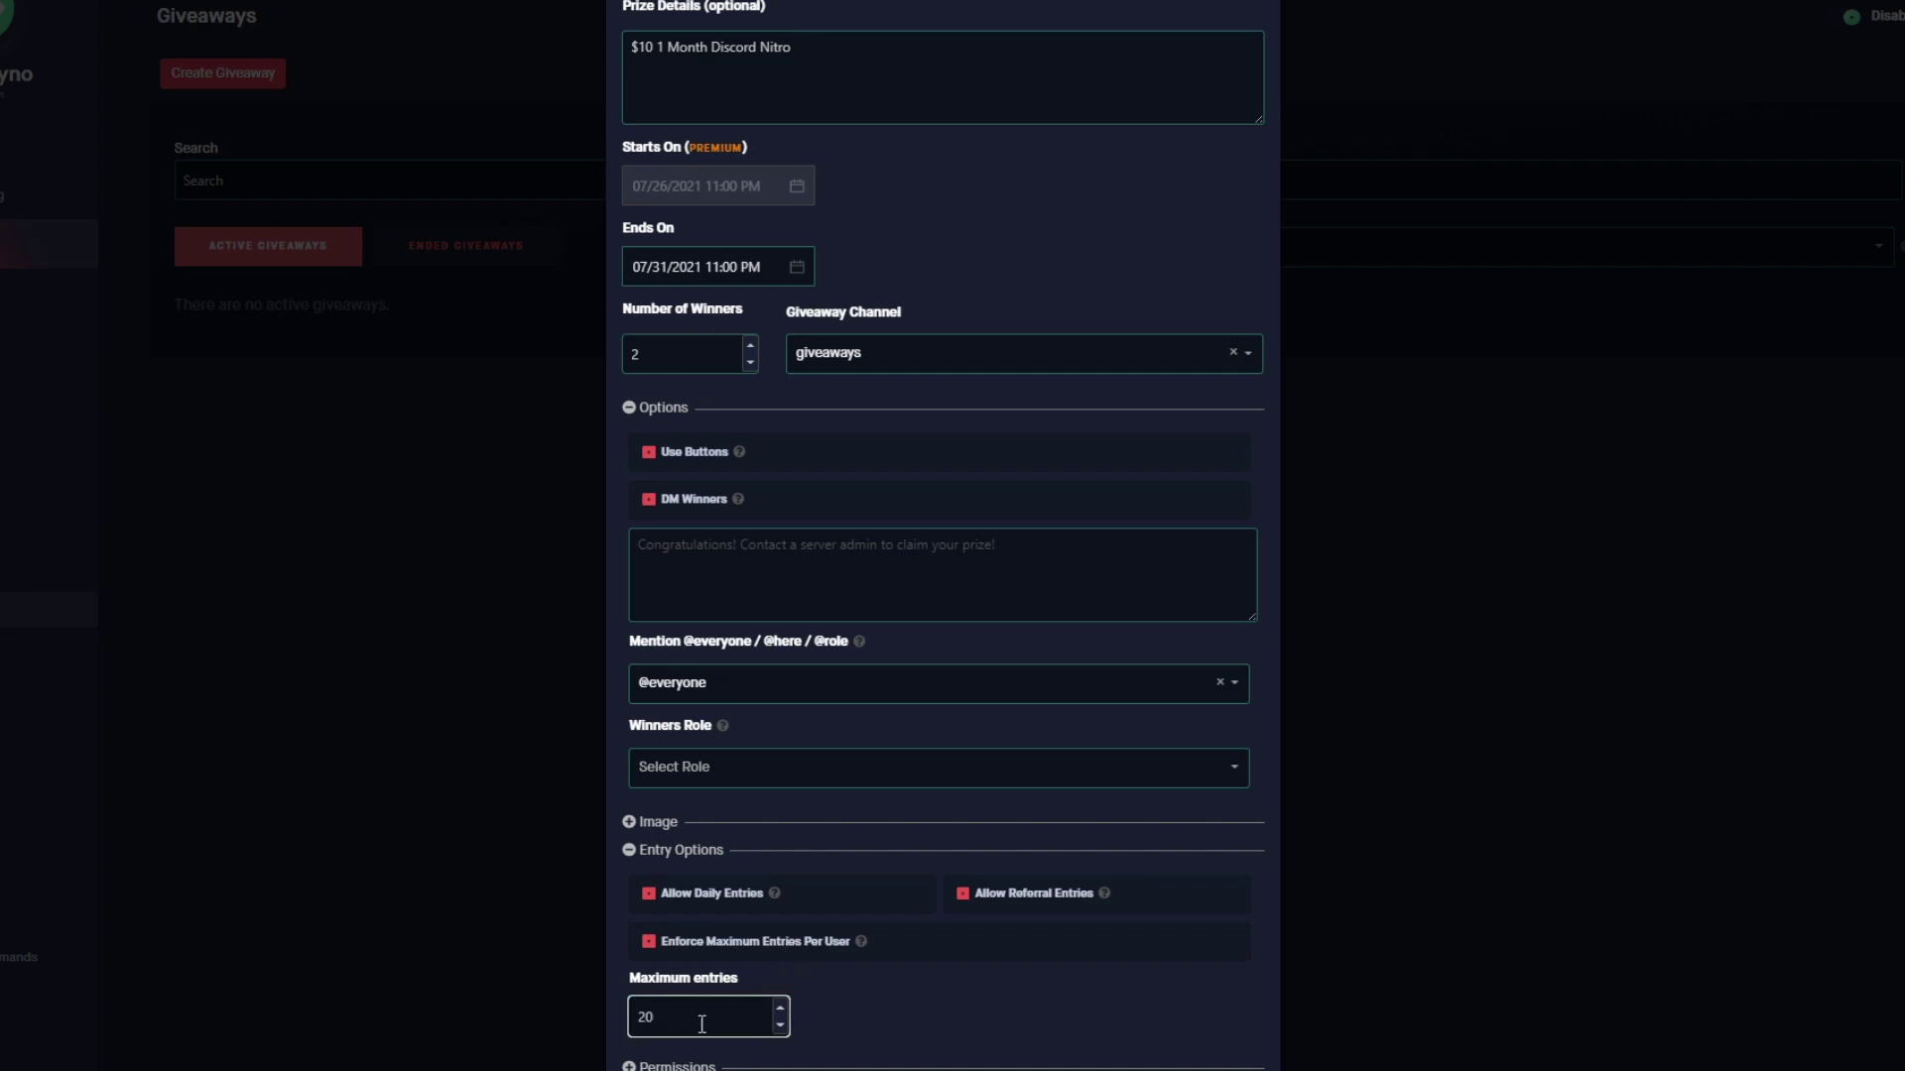
{"action": "left_click_drag", "start_coordinate": [705, 1022], "coordinate": [650, 1027]}
{"action": "key", "text": "BackSpace"}
{"action": "type", "text": "3"}
{"action": "left_click", "coordinate": [650, 1016]}
{"action": "left_click", "coordinate": [1014, 1004]}
Step: Review the Permissions invite link and Allowed/Ignored Roles lists, leaving them empty
{"action": "scroll", "coordinate": [1148, 1008], "scroll_direction": "down", "scroll_amount": 3}
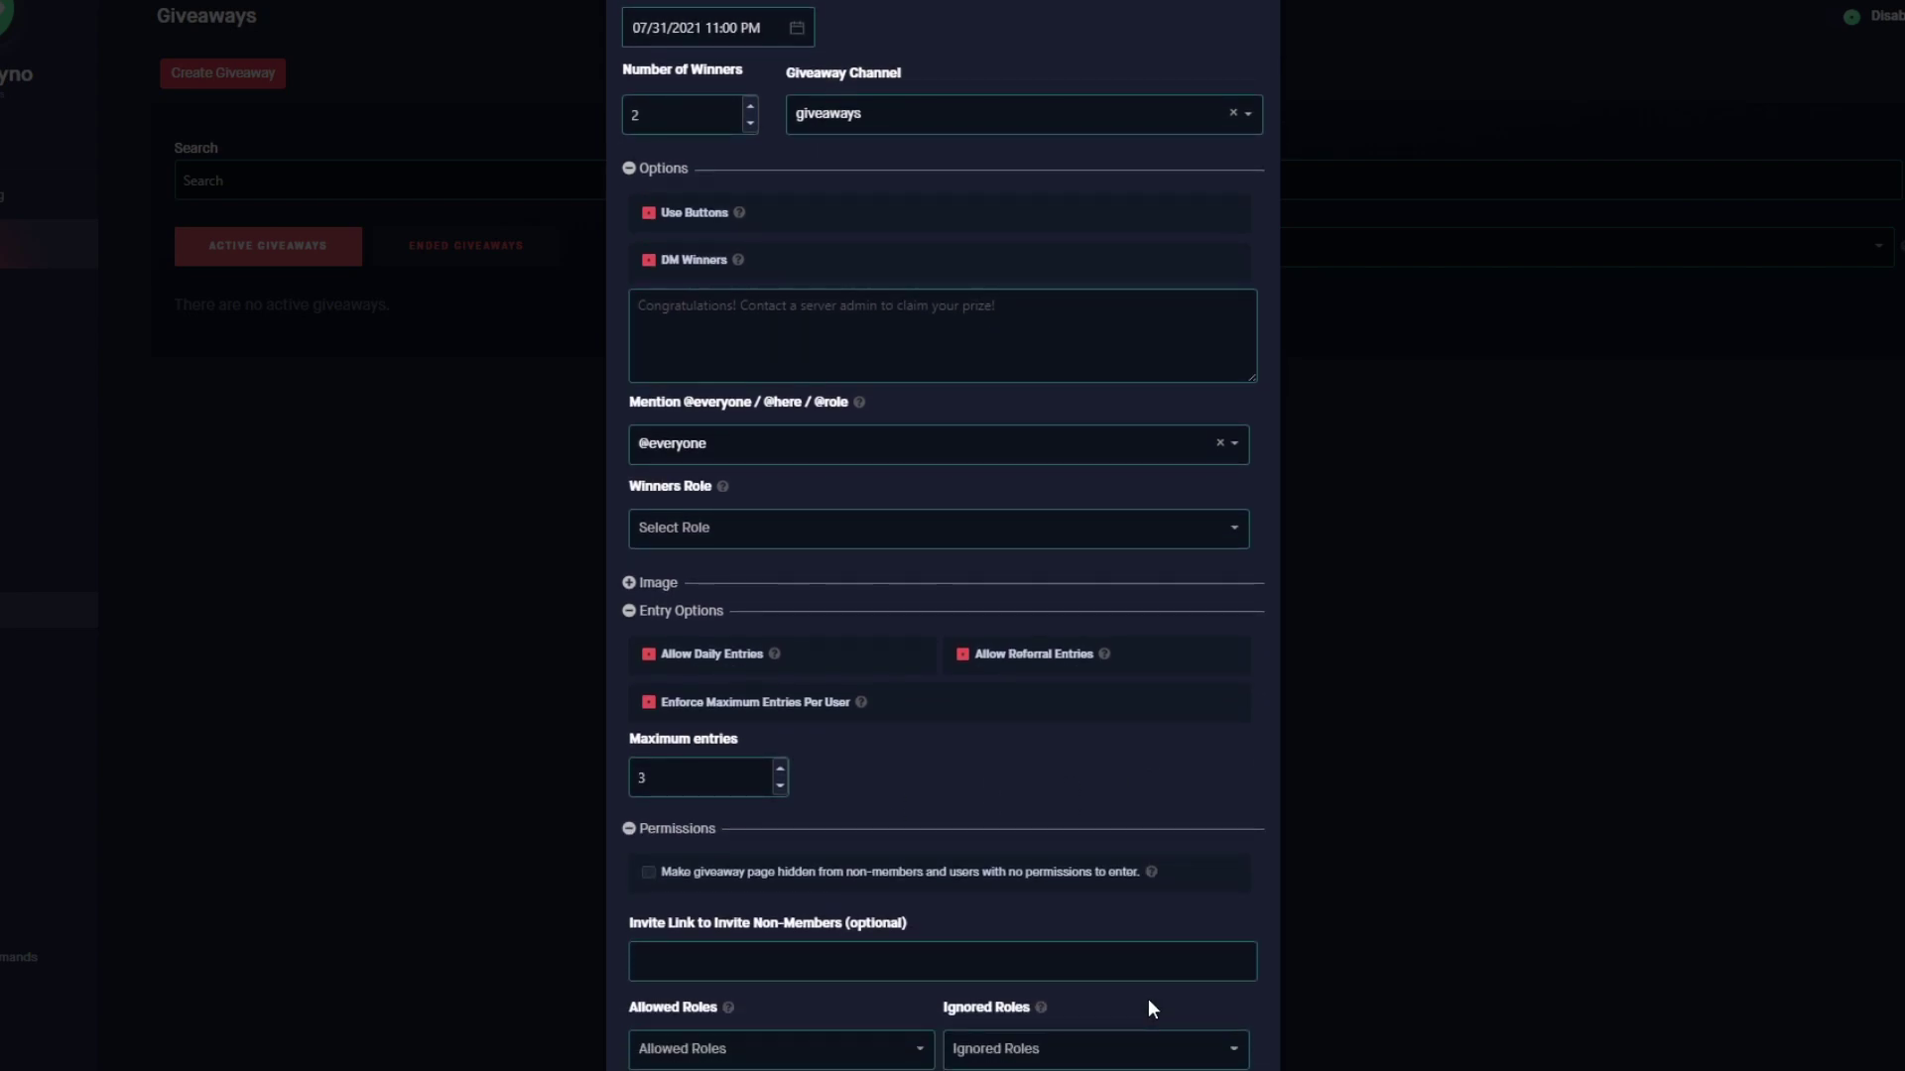
{"action": "left_click", "coordinate": [928, 974]}
{"action": "left_click", "coordinate": [723, 1059]}
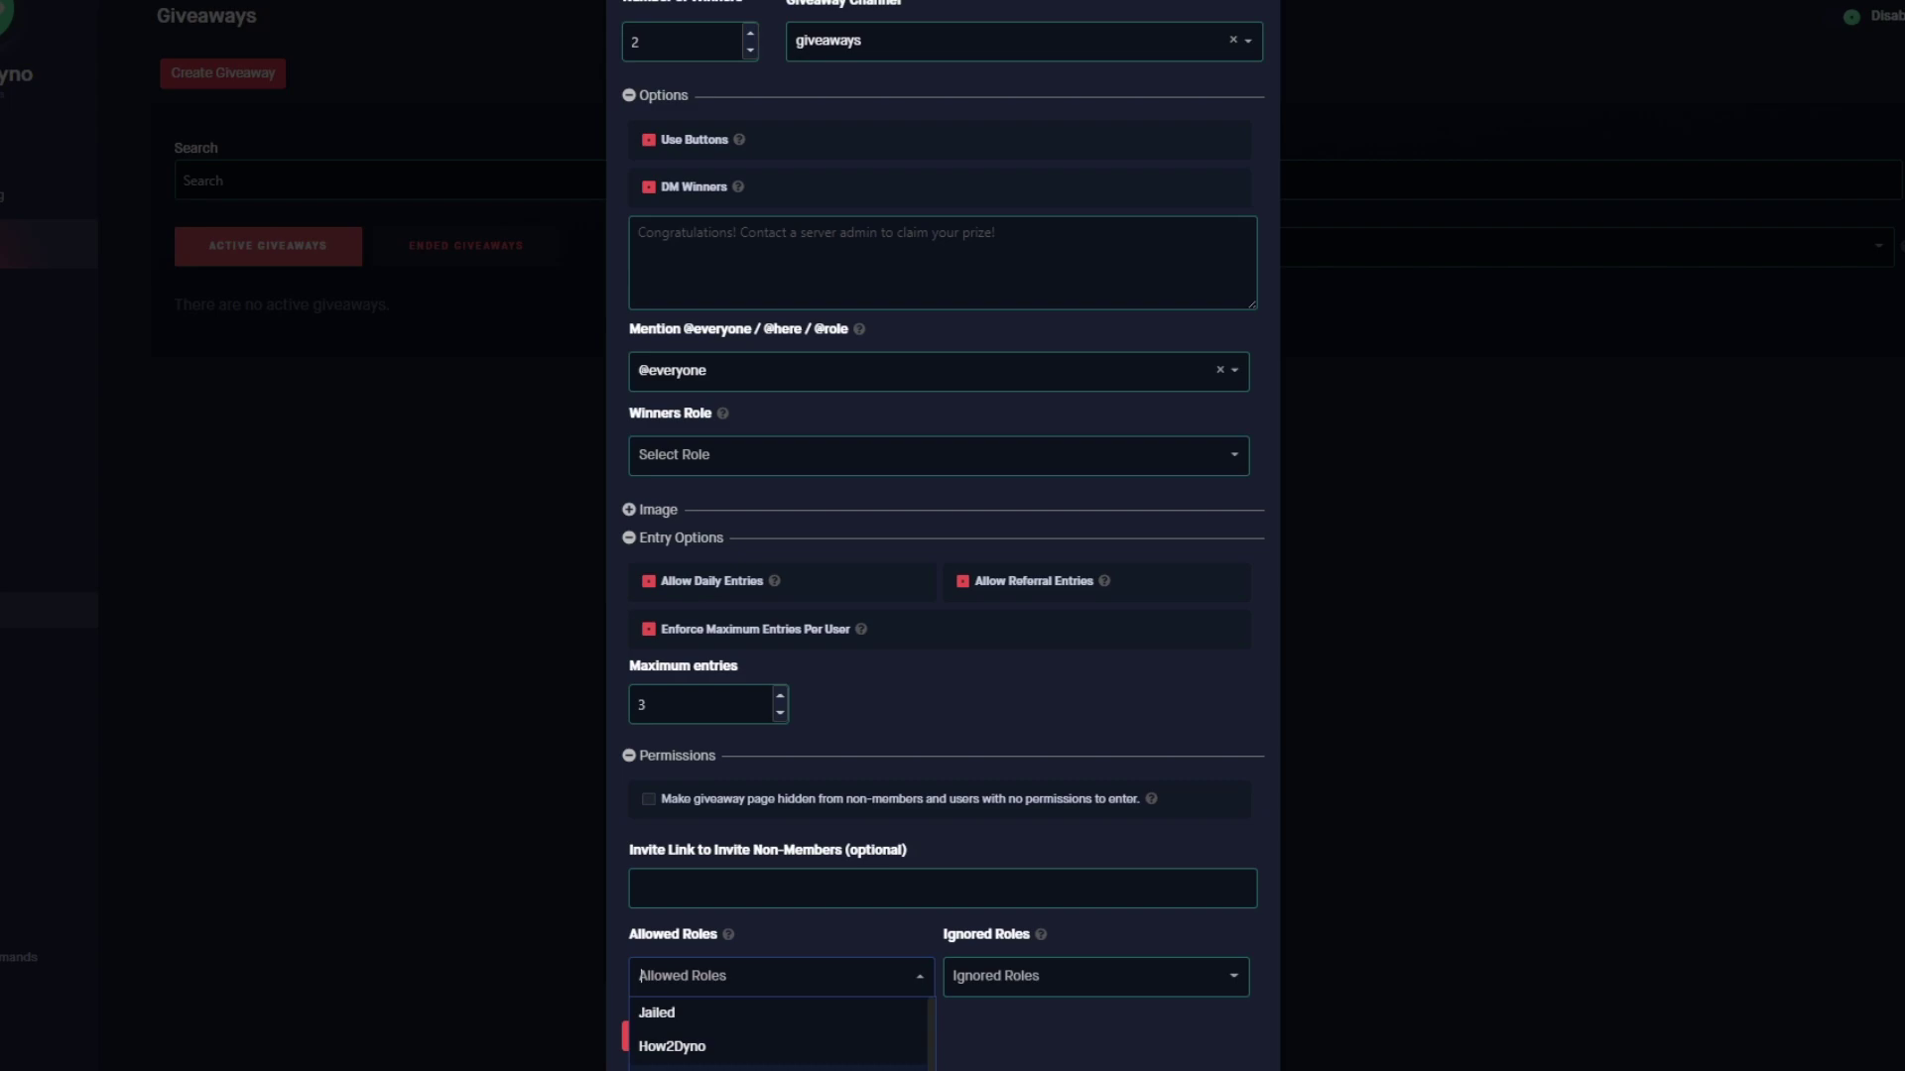
{"action": "left_click", "coordinate": [1081, 987]}
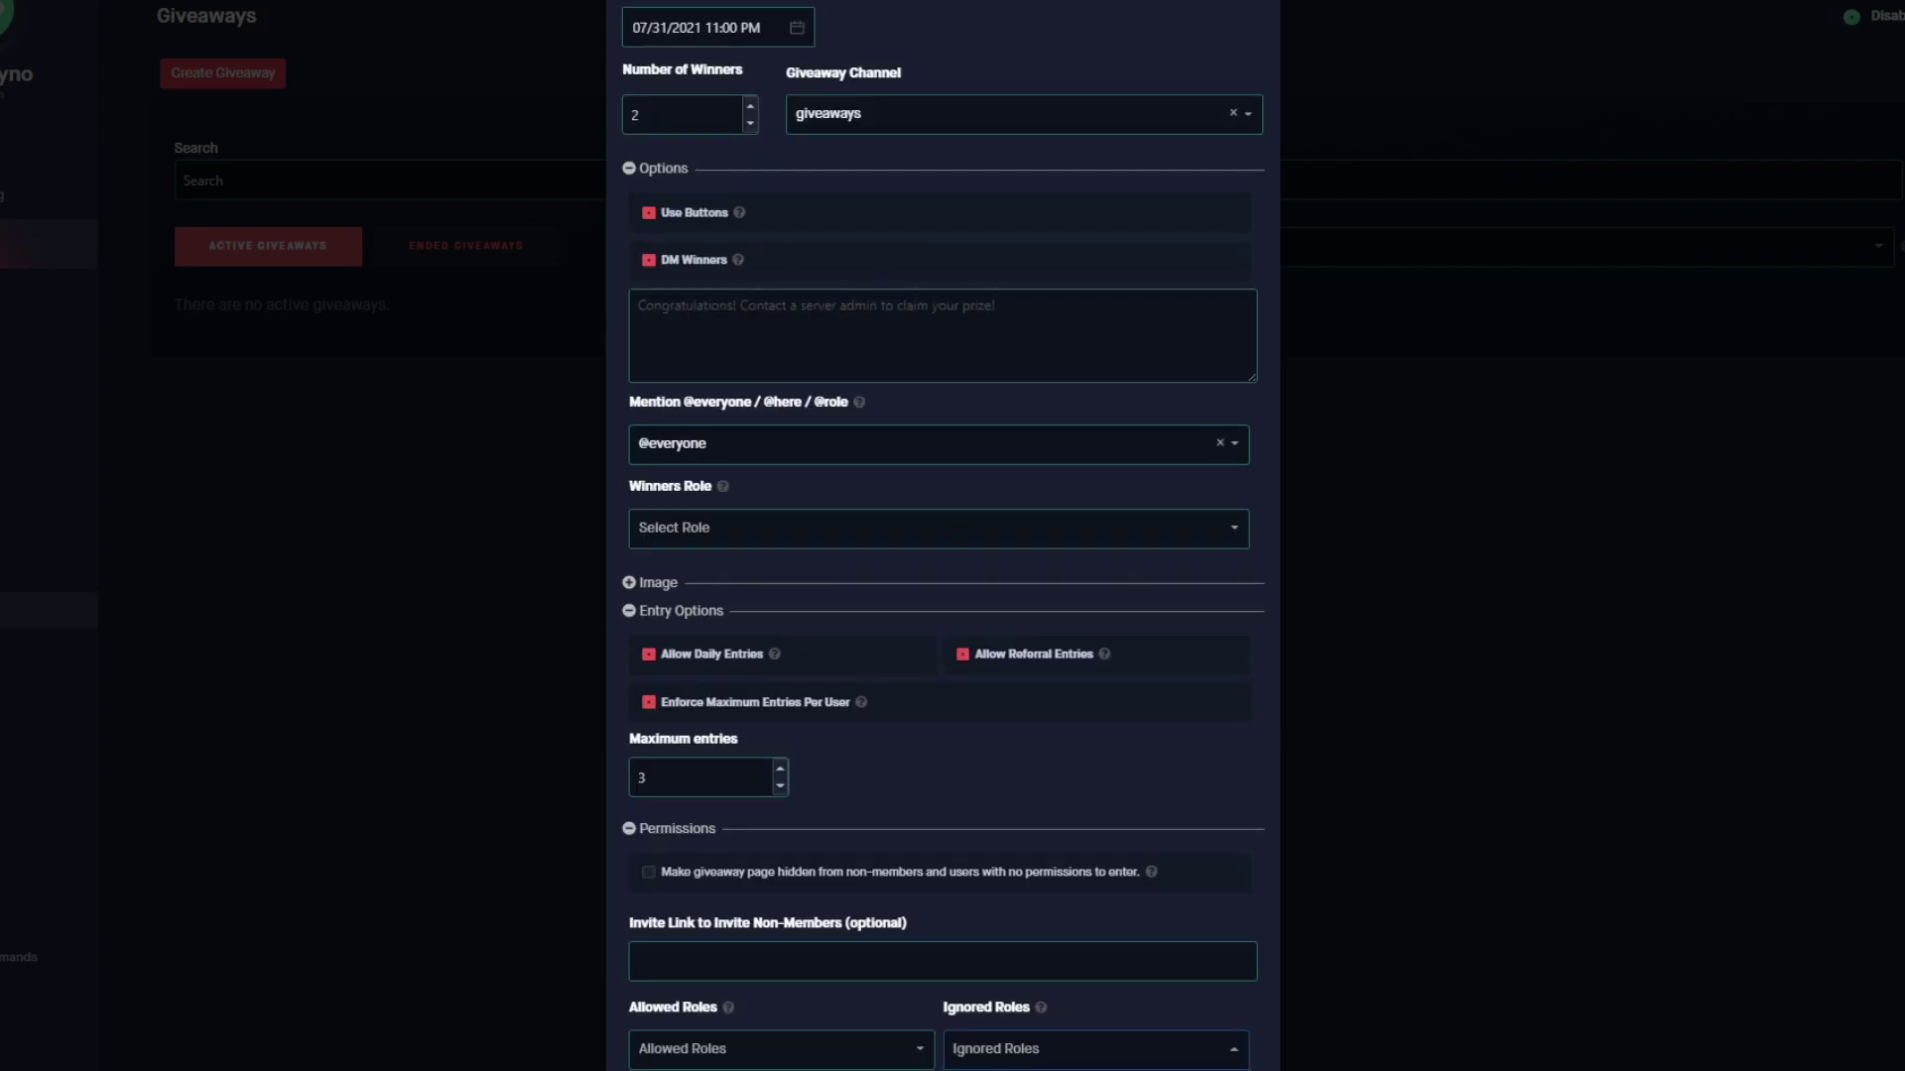
{"action": "left_click", "coordinate": [685, 958]}
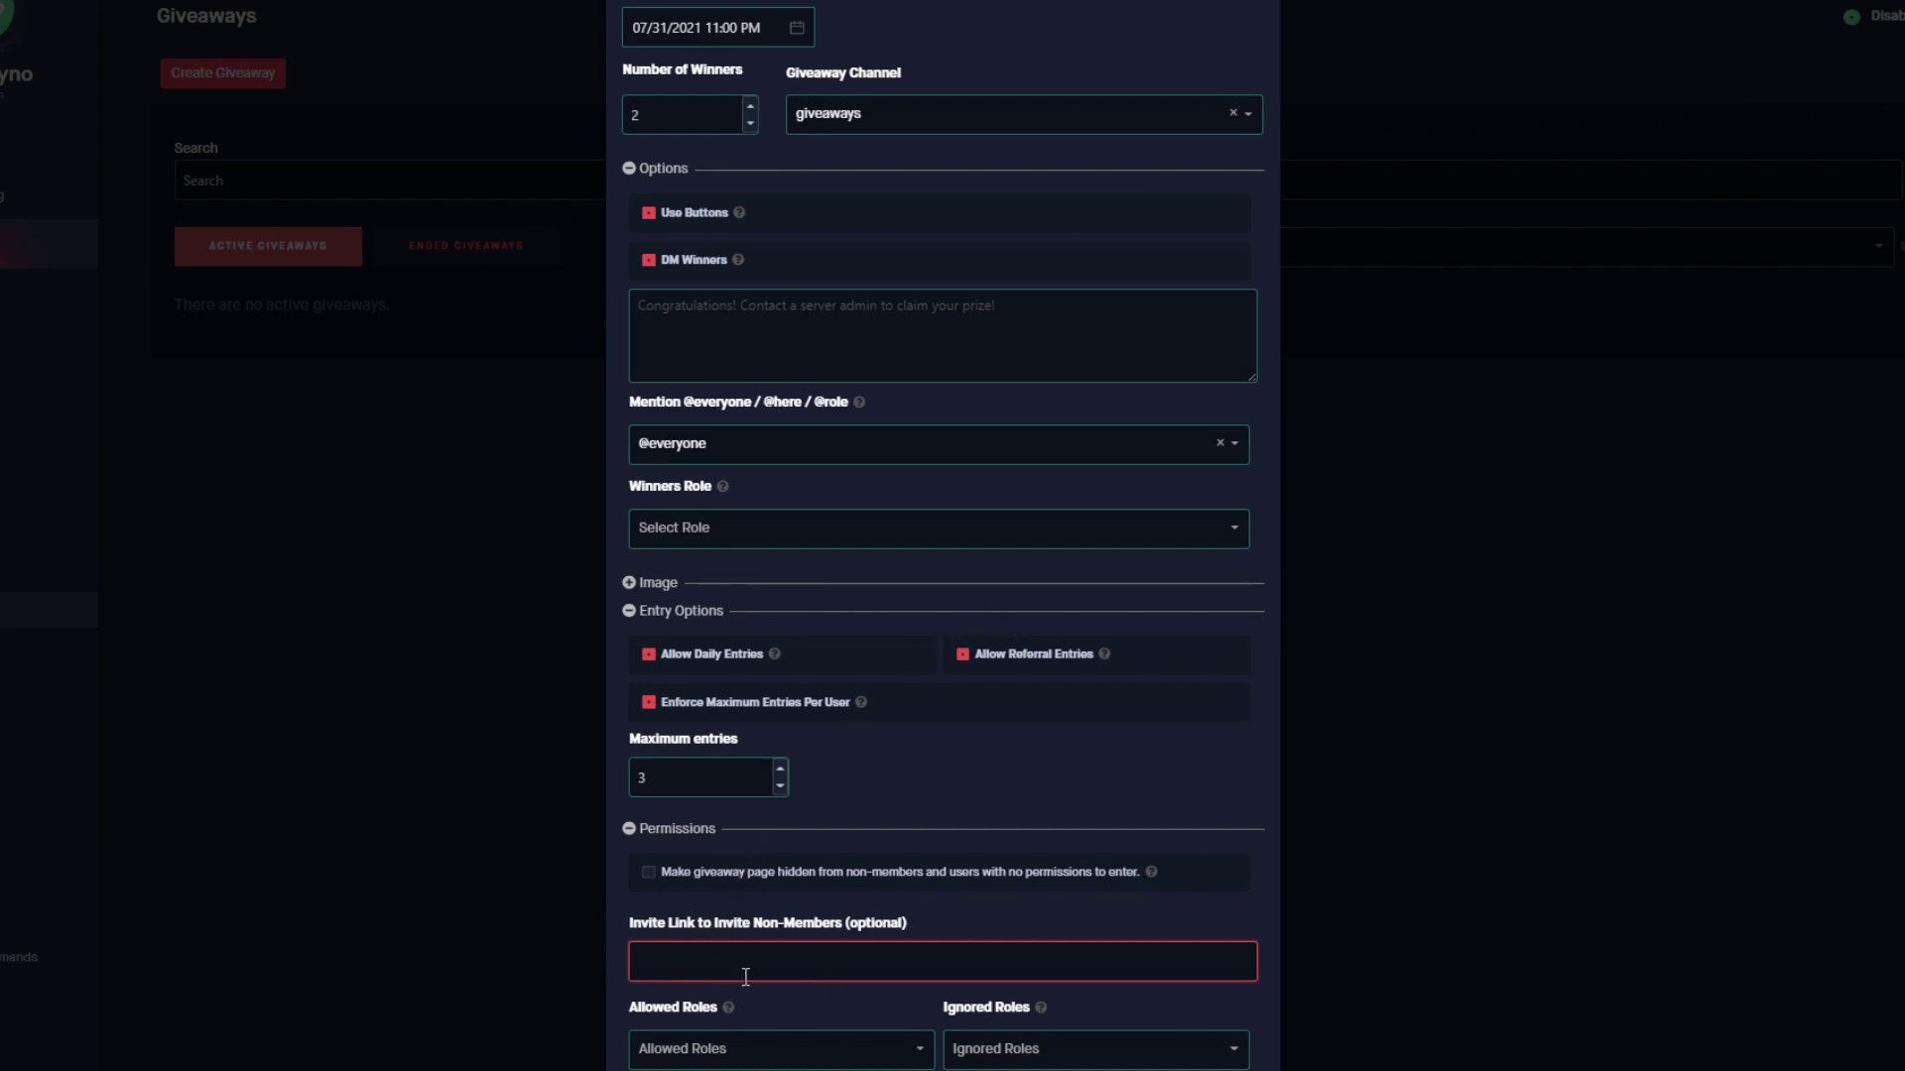
Step: Hide the giveaway page from non-members and save the Free Nitro giveaway
{"action": "left_click", "coordinate": [648, 872]}
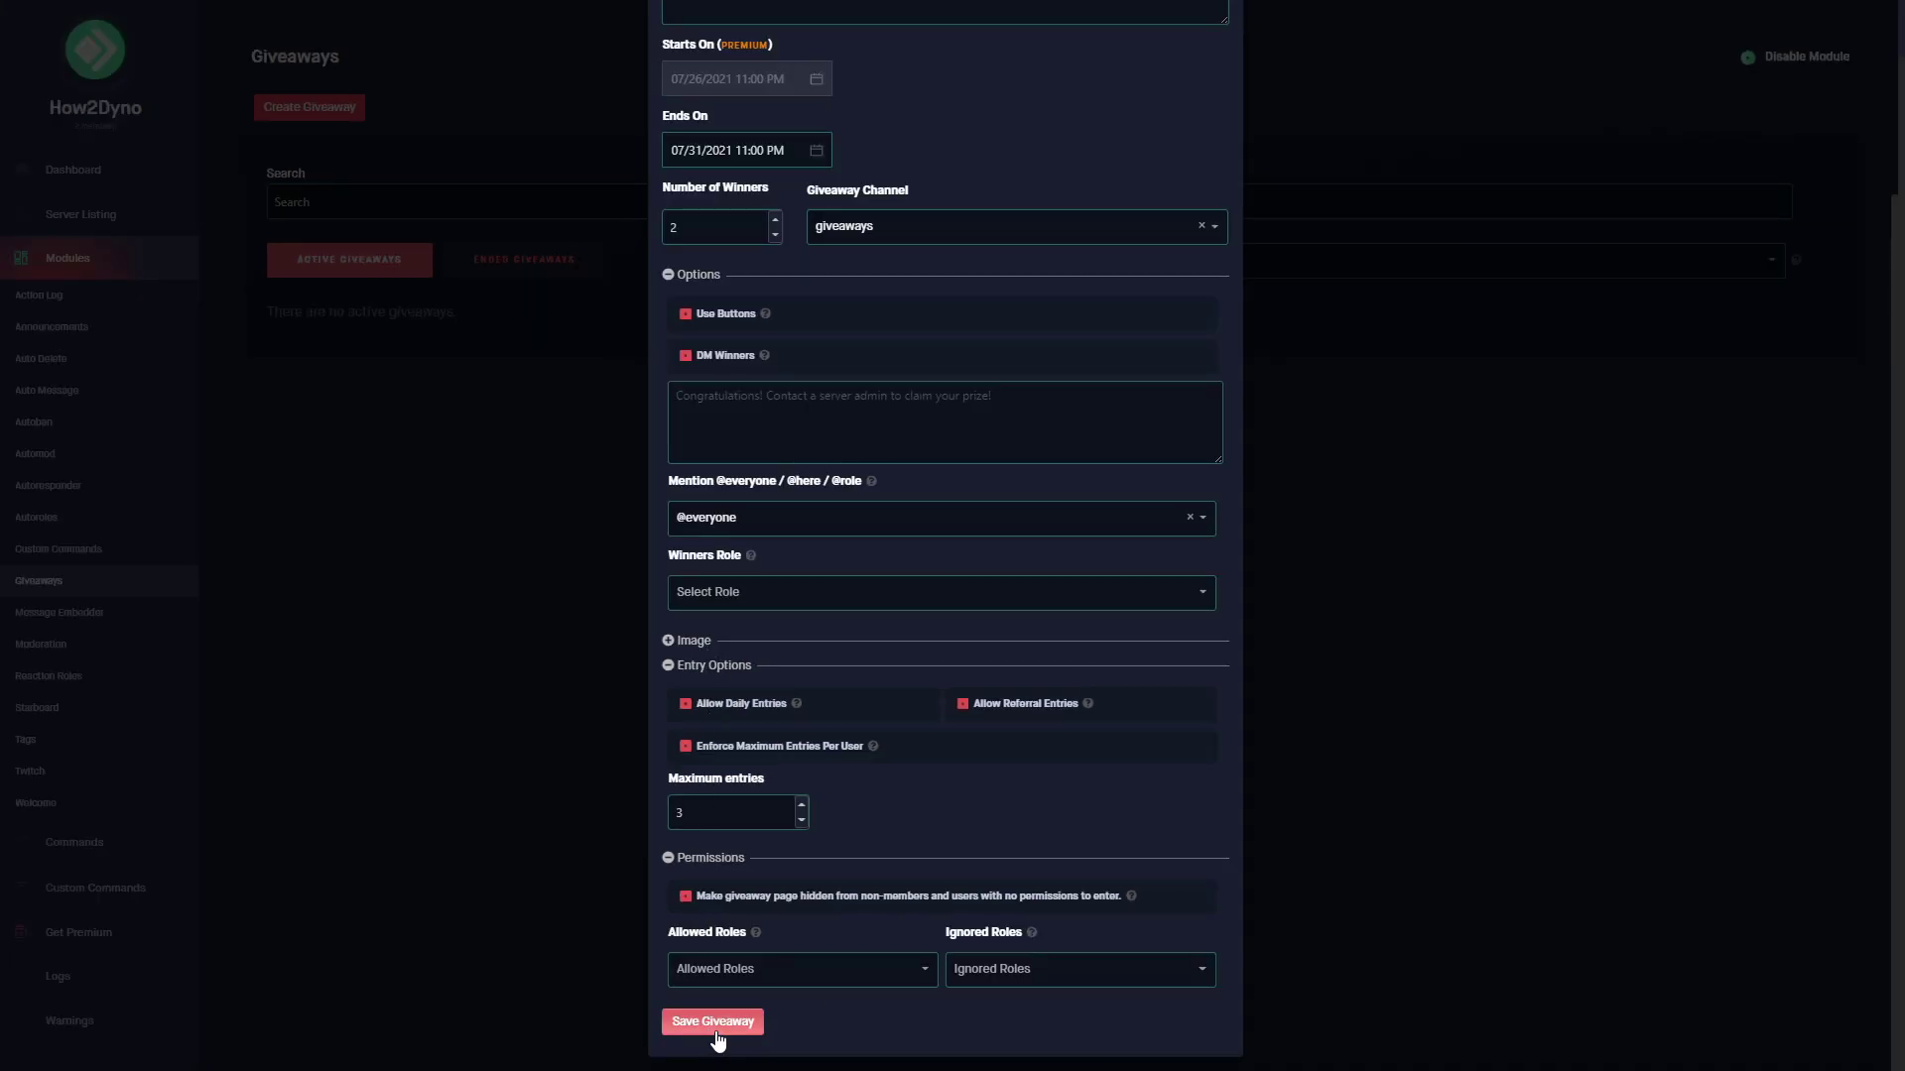
{"action": "left_click", "coordinate": [715, 1024]}
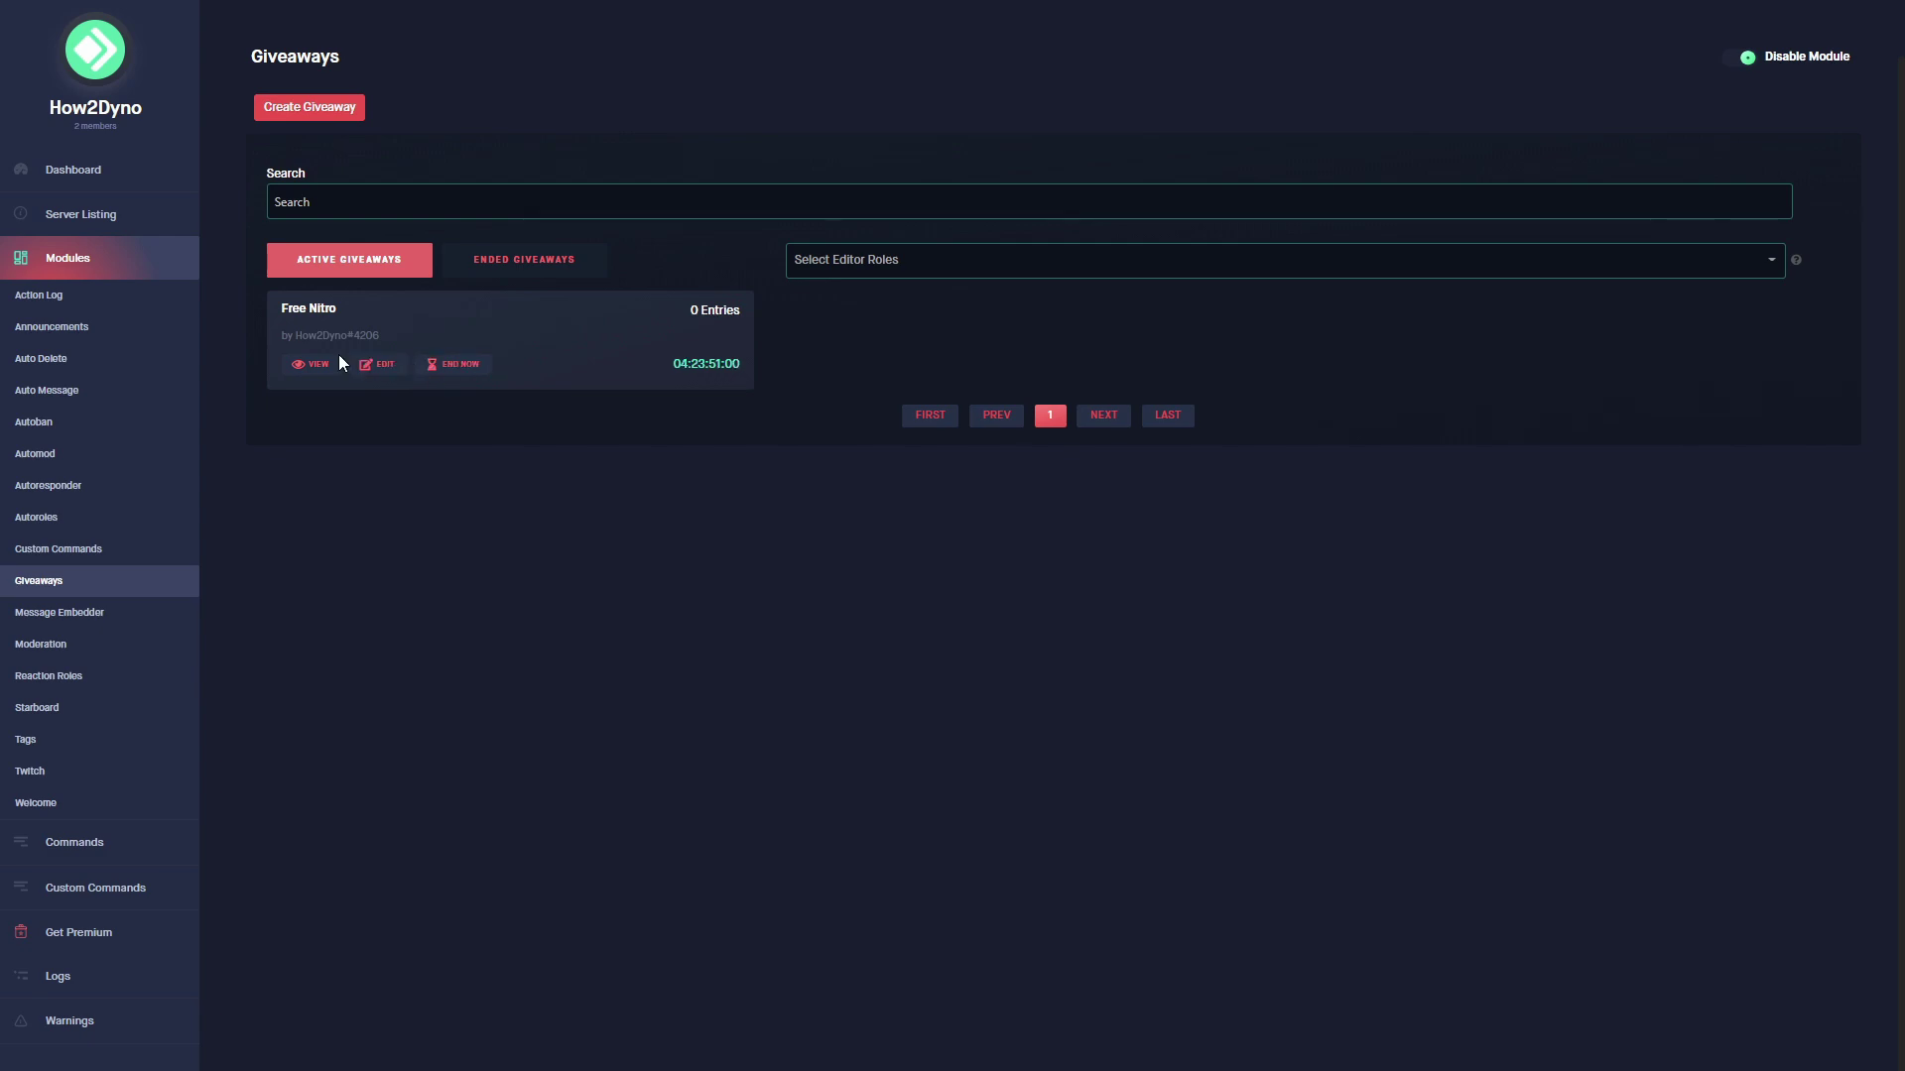
Step: View the Free Nitro page, then edit it to unhide the page and save
{"action": "left_click", "coordinate": [314, 365]}
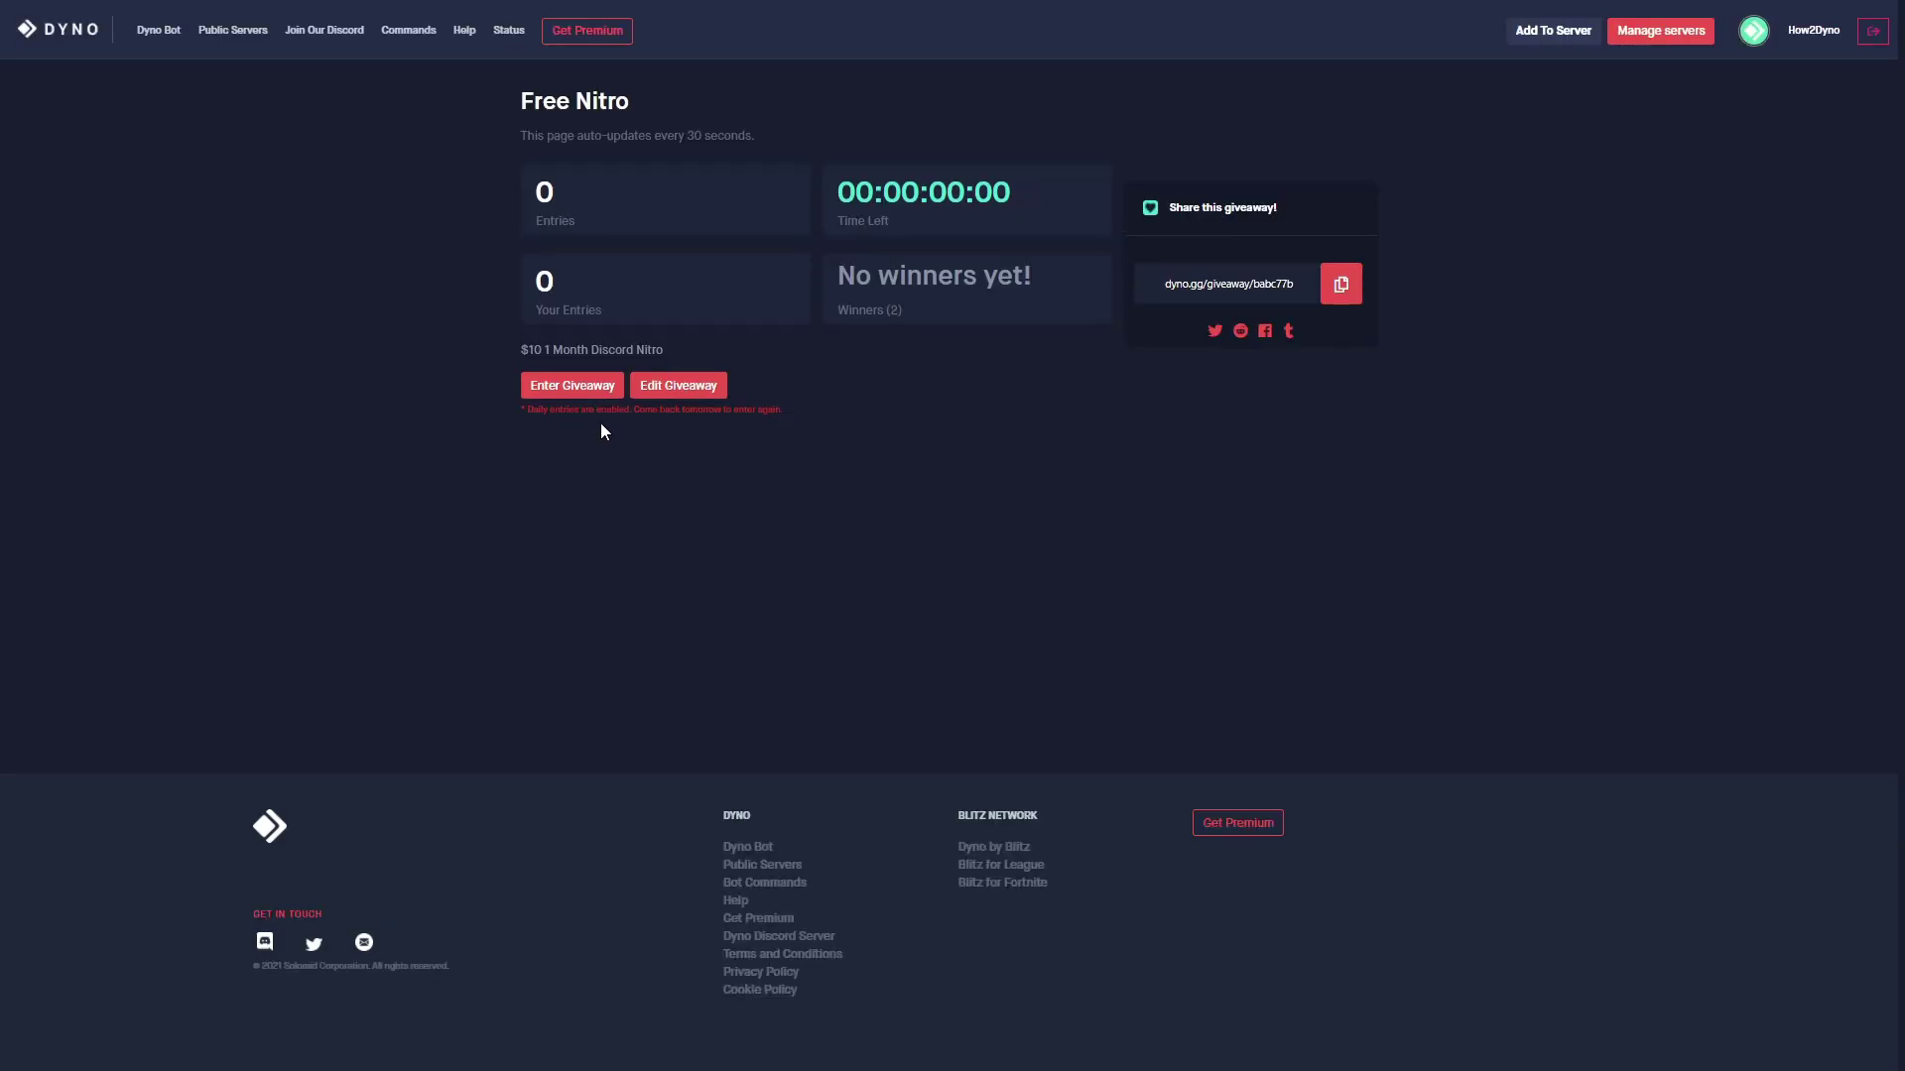
{"action": "left_click", "coordinate": [651, 385]}
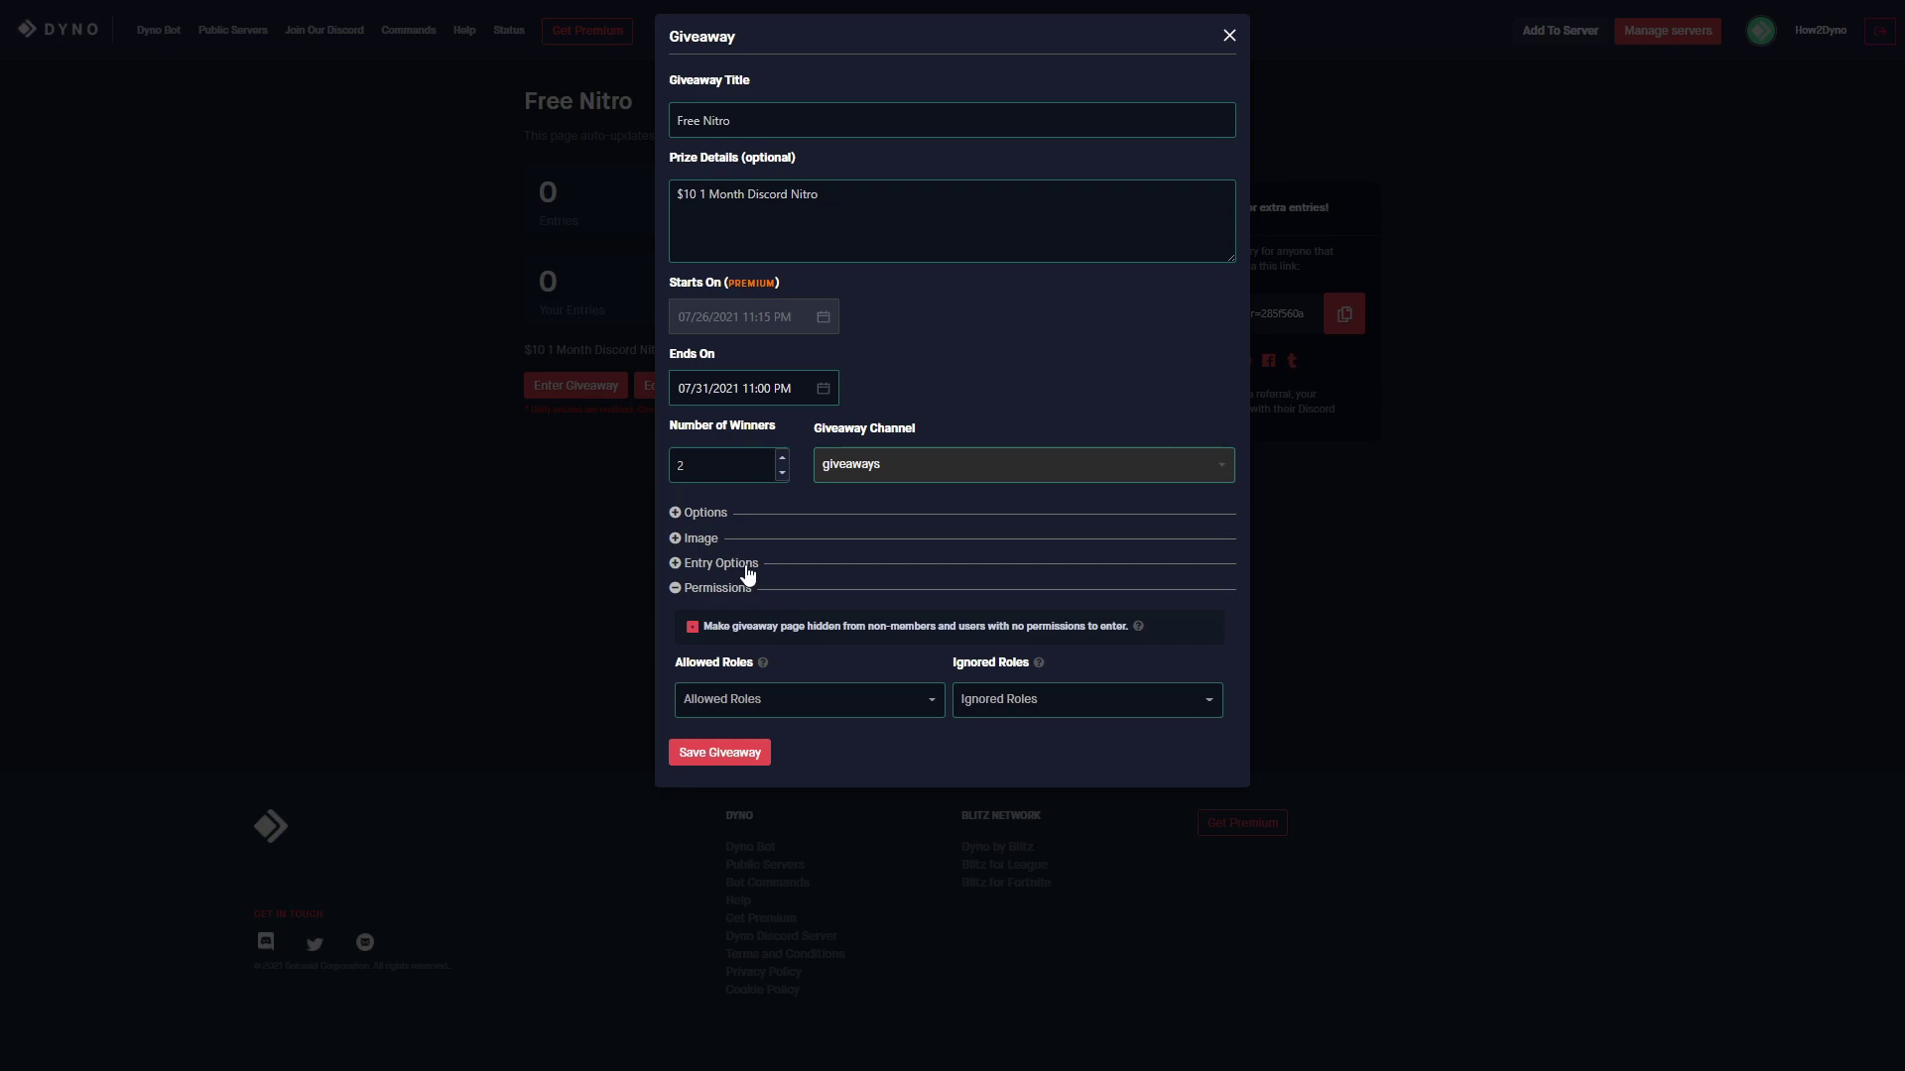
{"action": "left_click", "coordinate": [710, 566]}
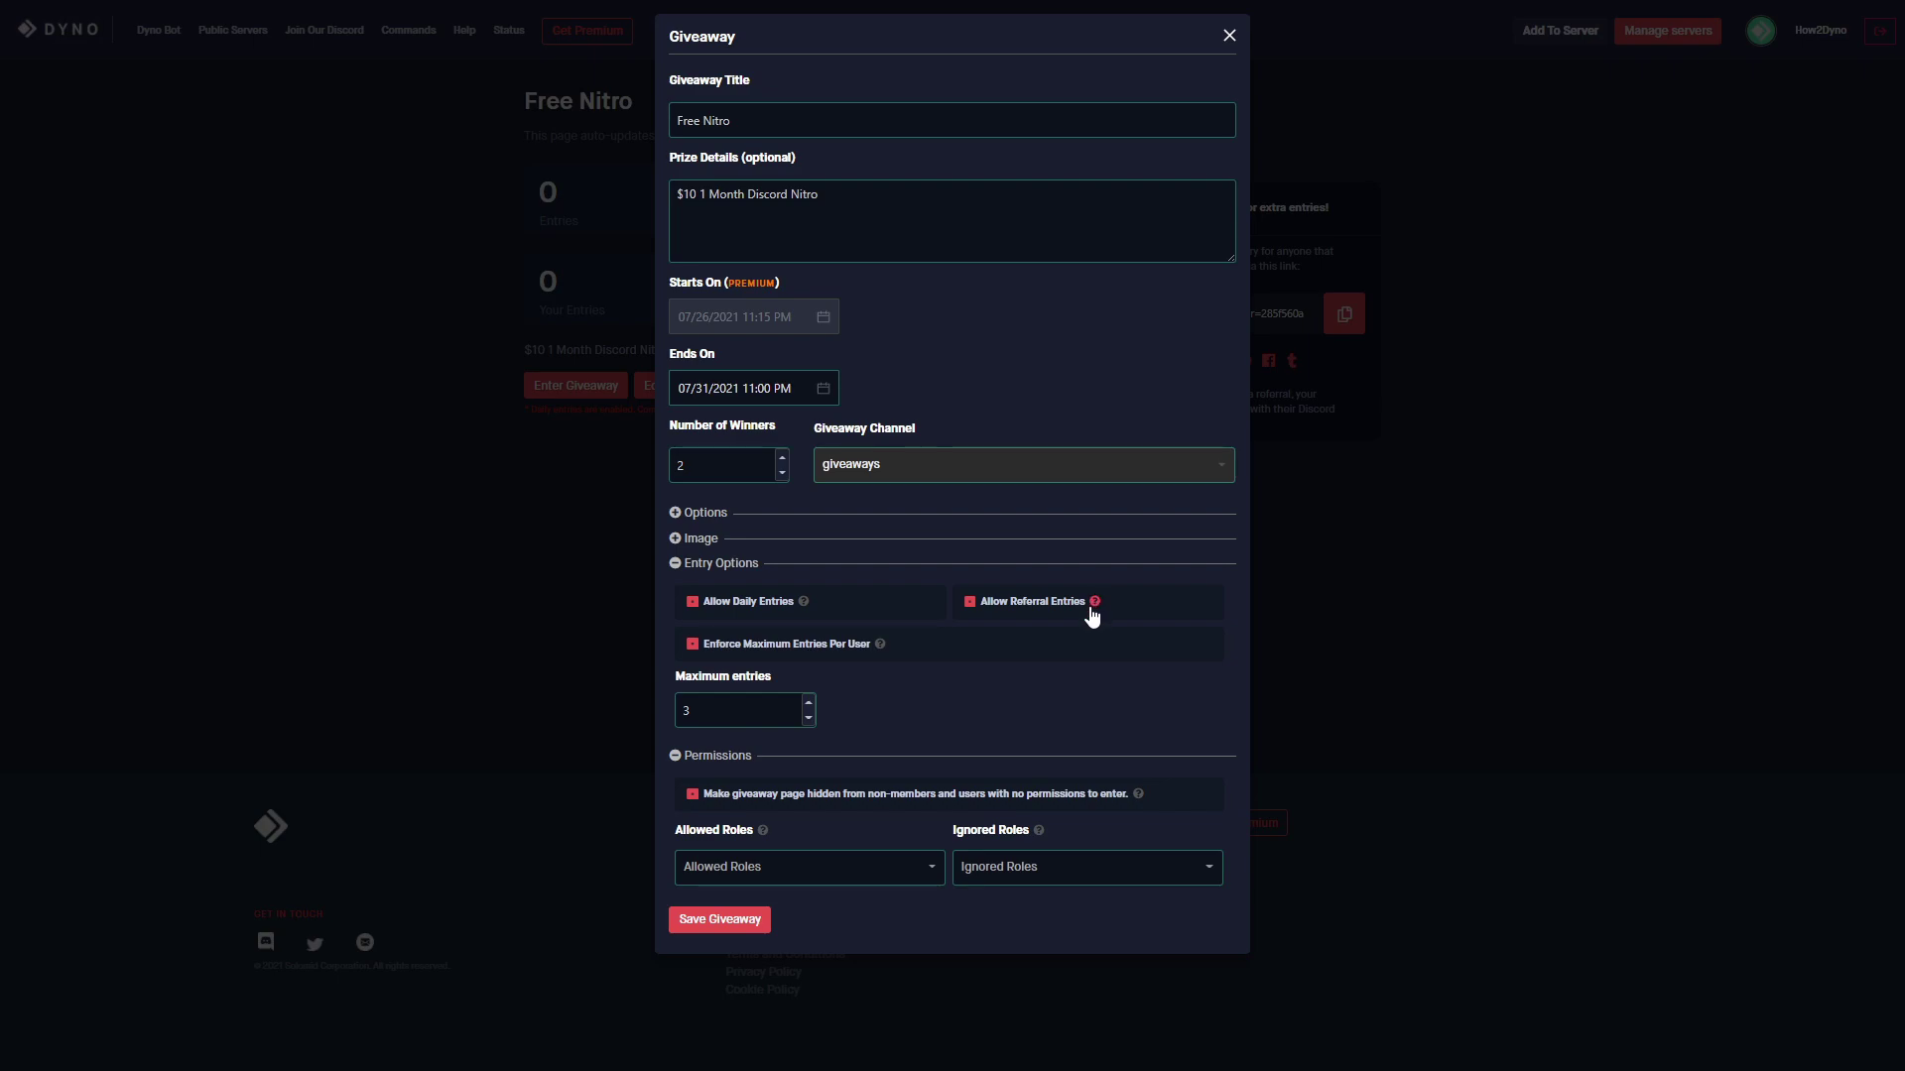
{"action": "left_click", "coordinate": [801, 792]}
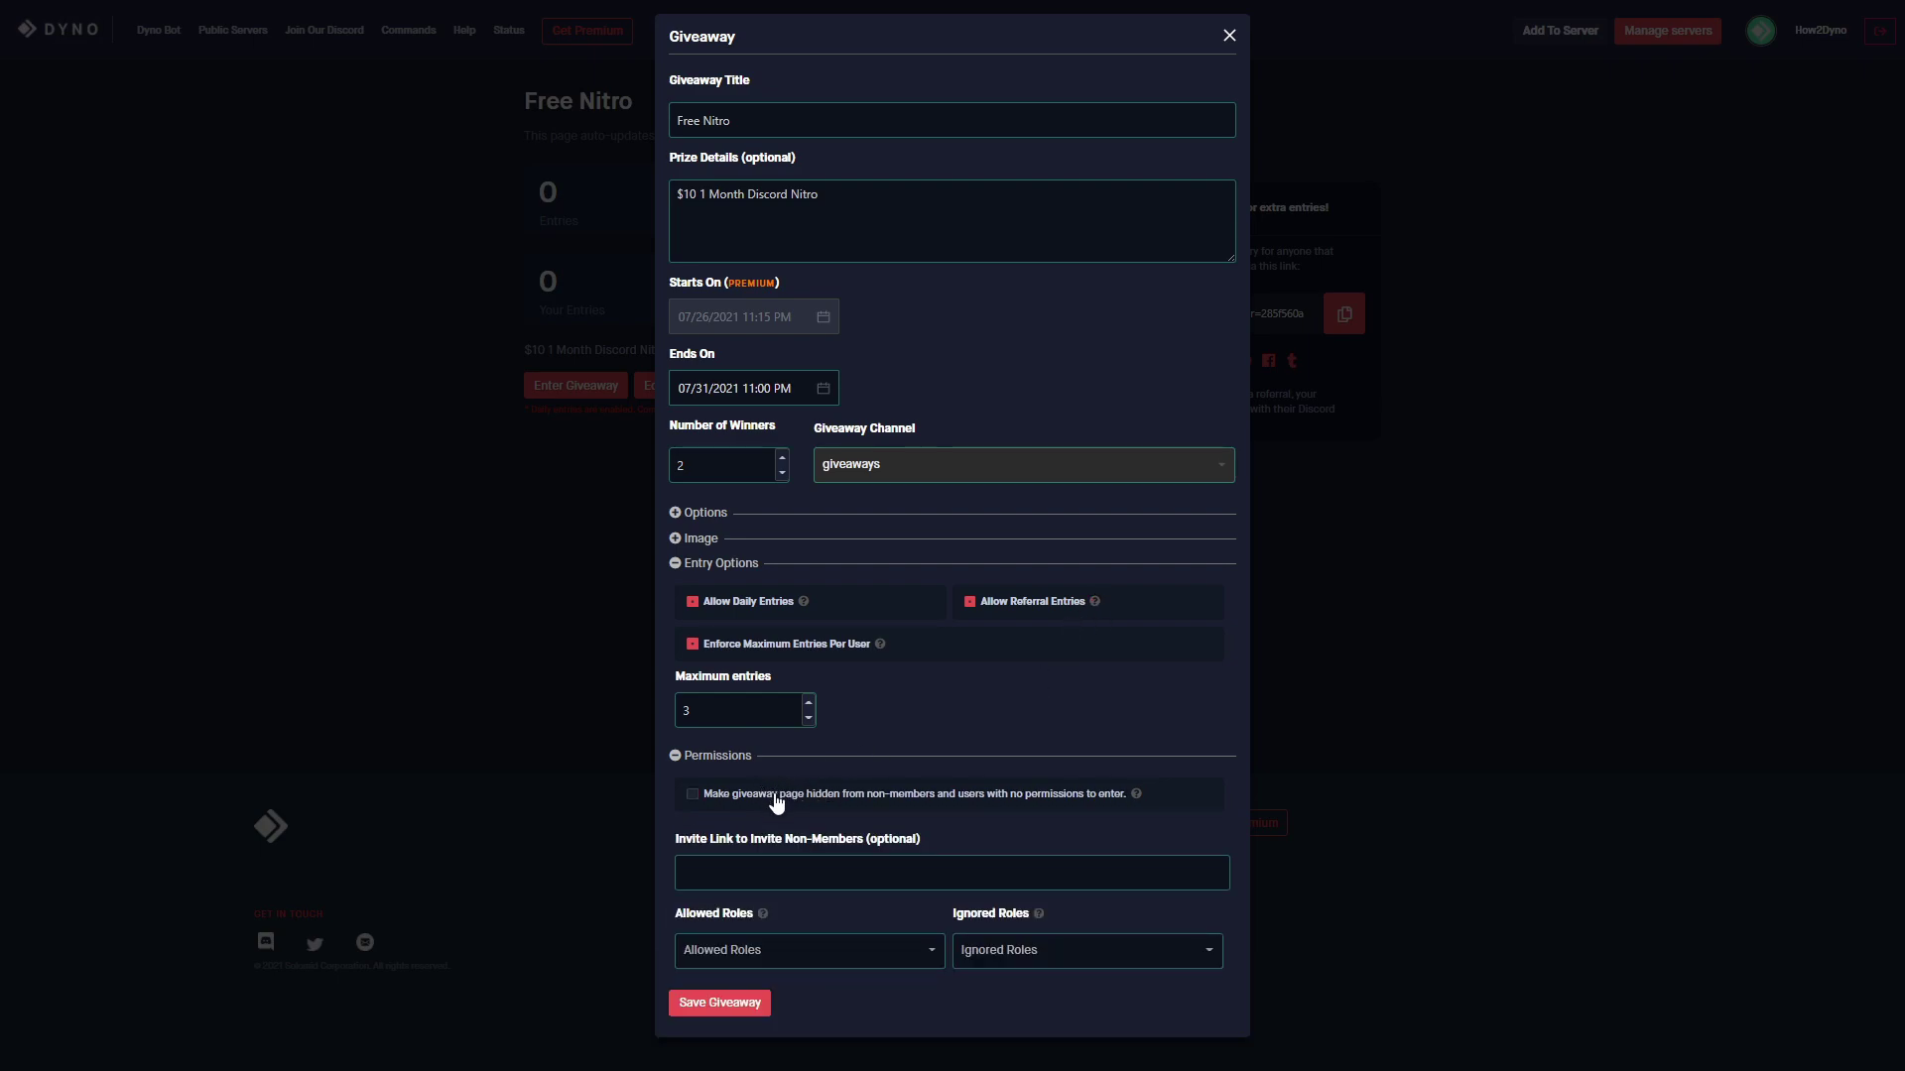
{"action": "left_click", "coordinate": [777, 793]}
{"action": "left_click", "coordinate": [694, 794]}
{"action": "left_click", "coordinate": [719, 1002]}
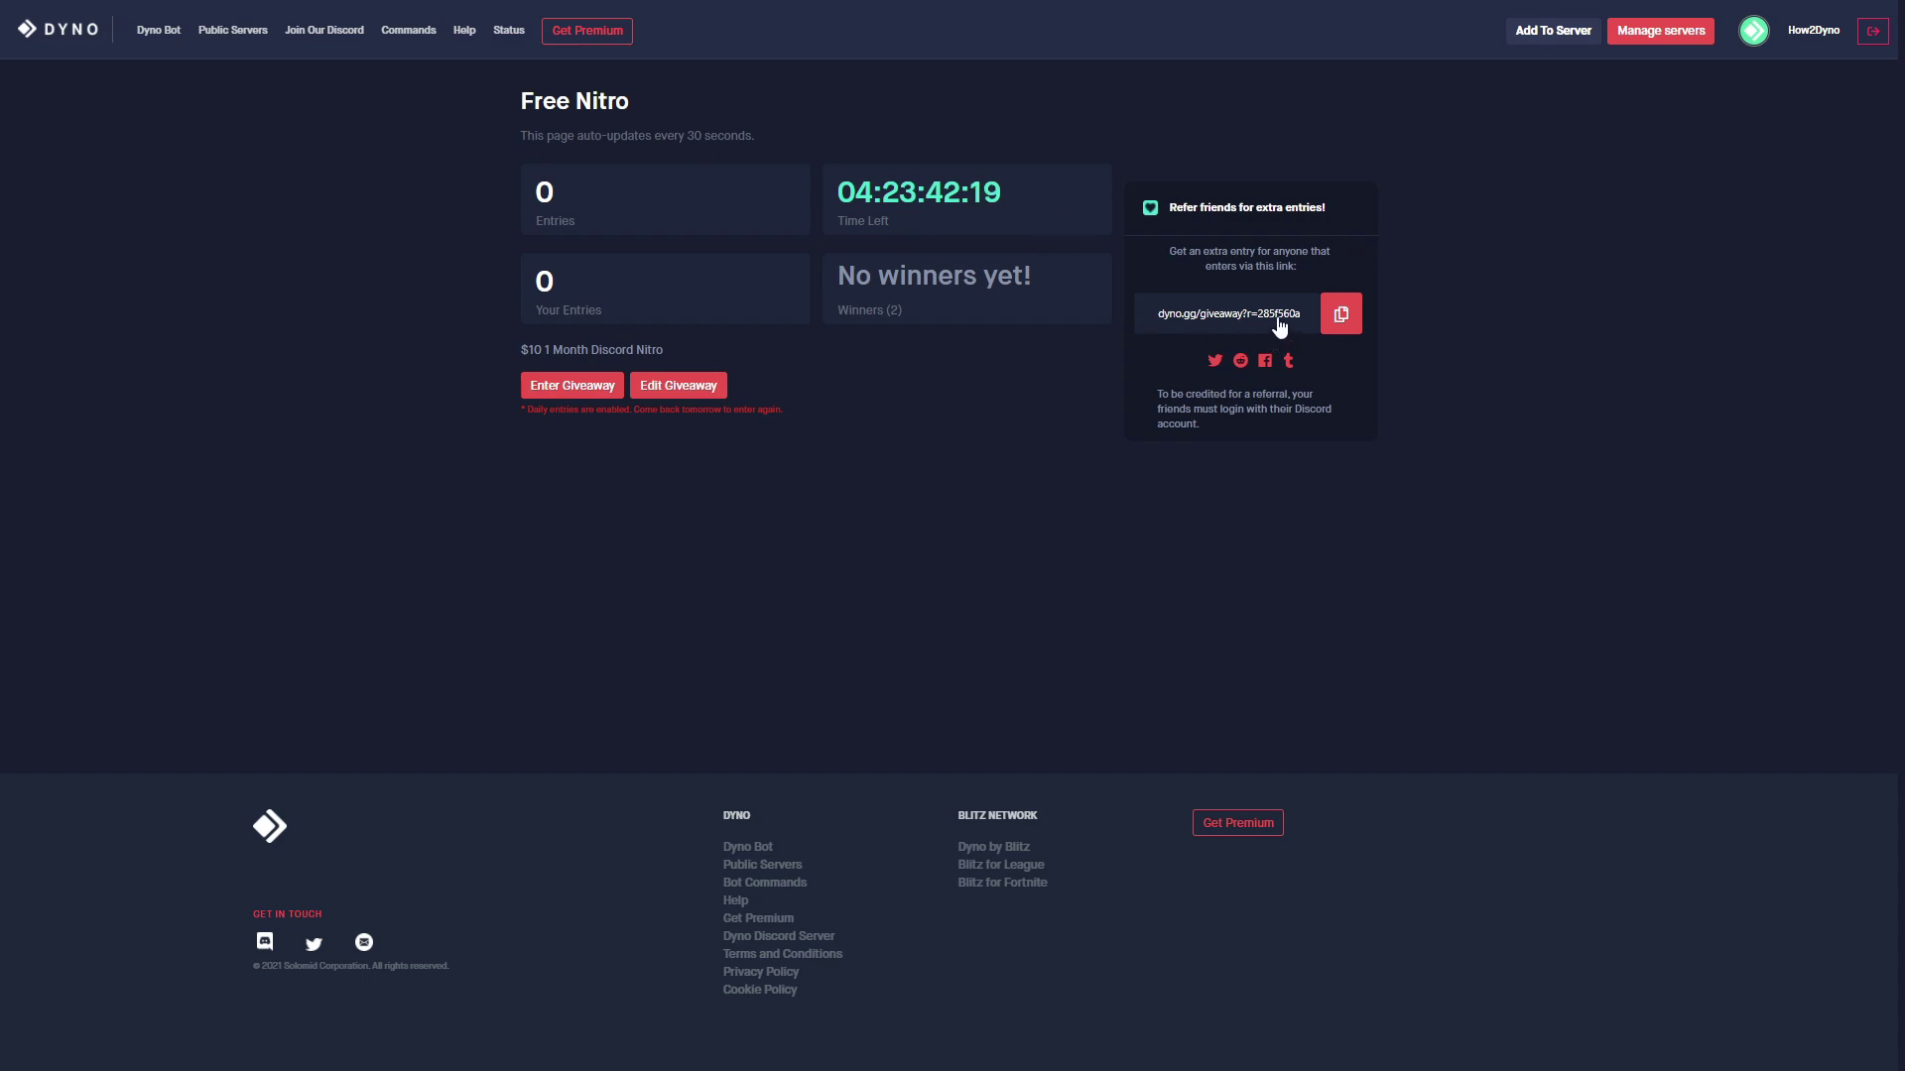
Step: Copy the Free Nitro giveaway's referral link for extra entries
{"action": "left_click", "coordinate": [1341, 313]}
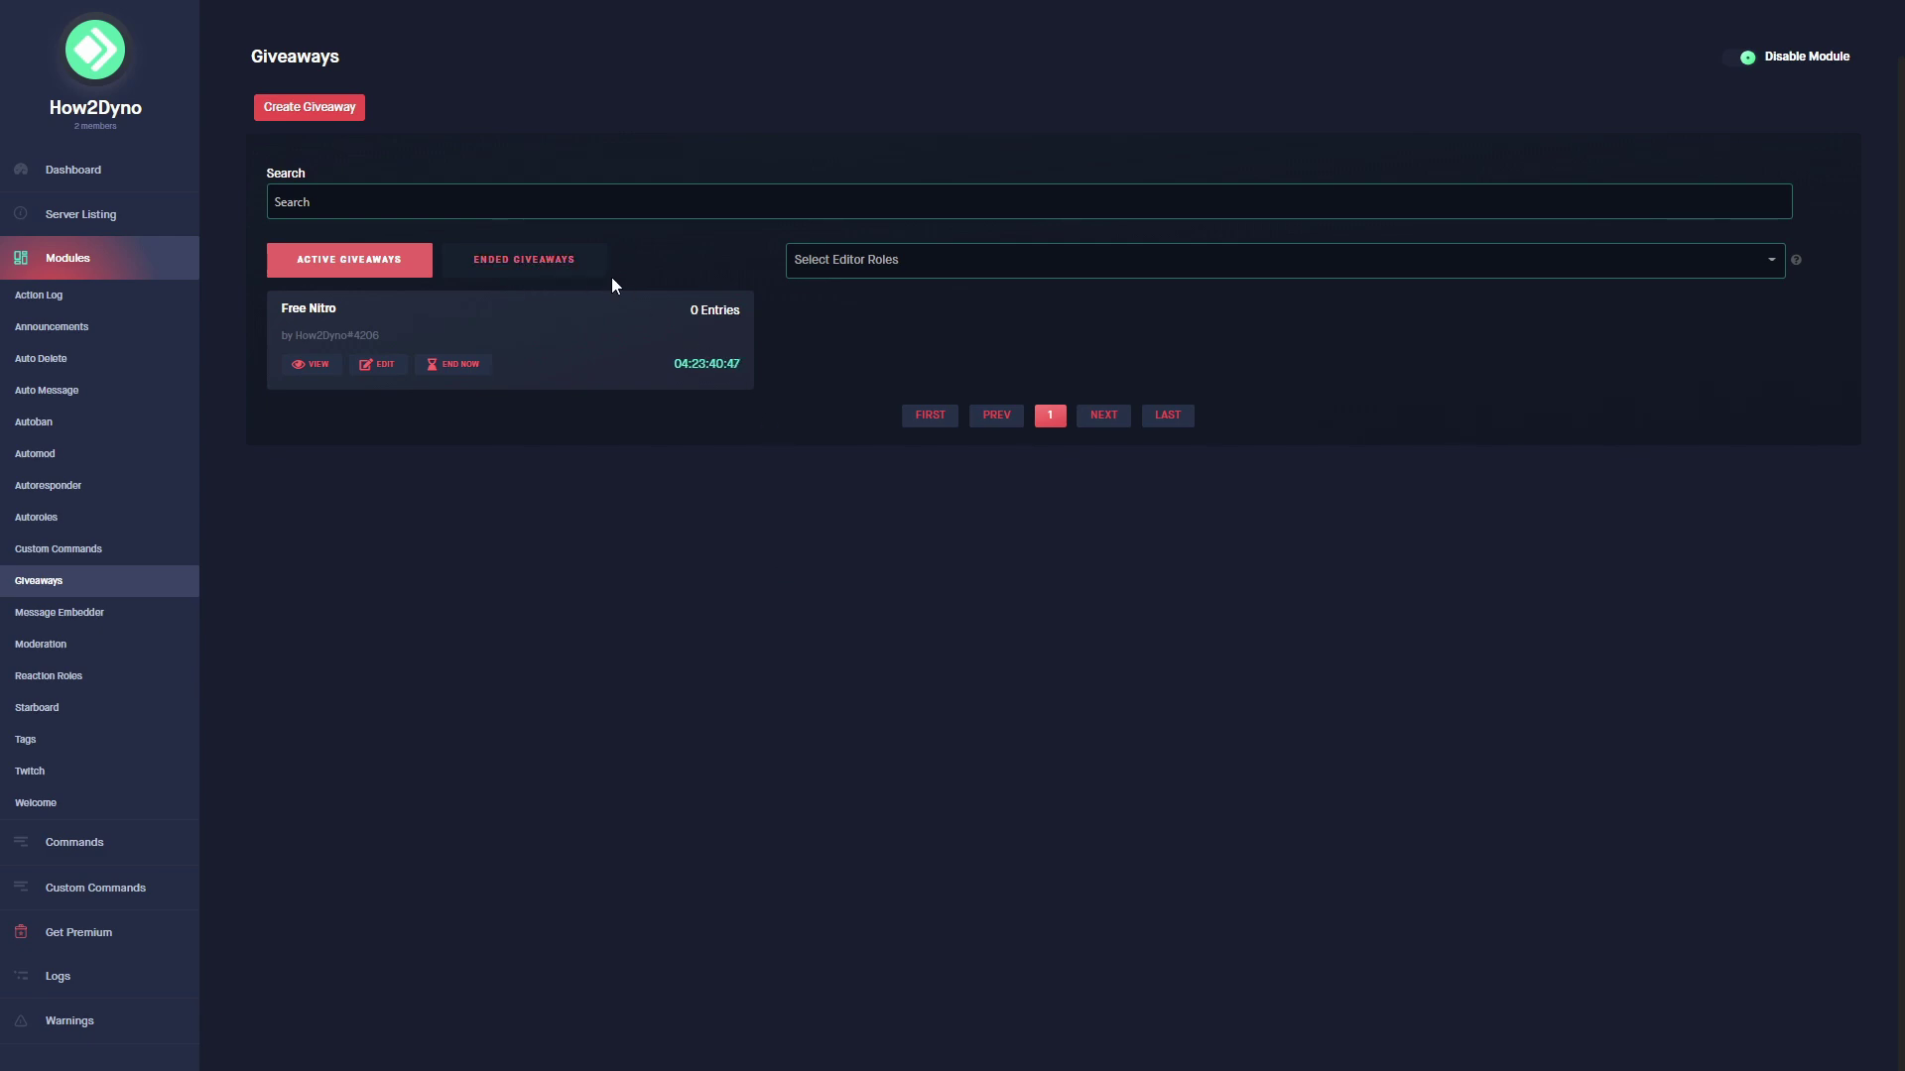
Step: Among Ended Giveaways, clone the ended Free Nitro giveaway and inspect its Ends On date
{"action": "left_click", "coordinate": [563, 273]}
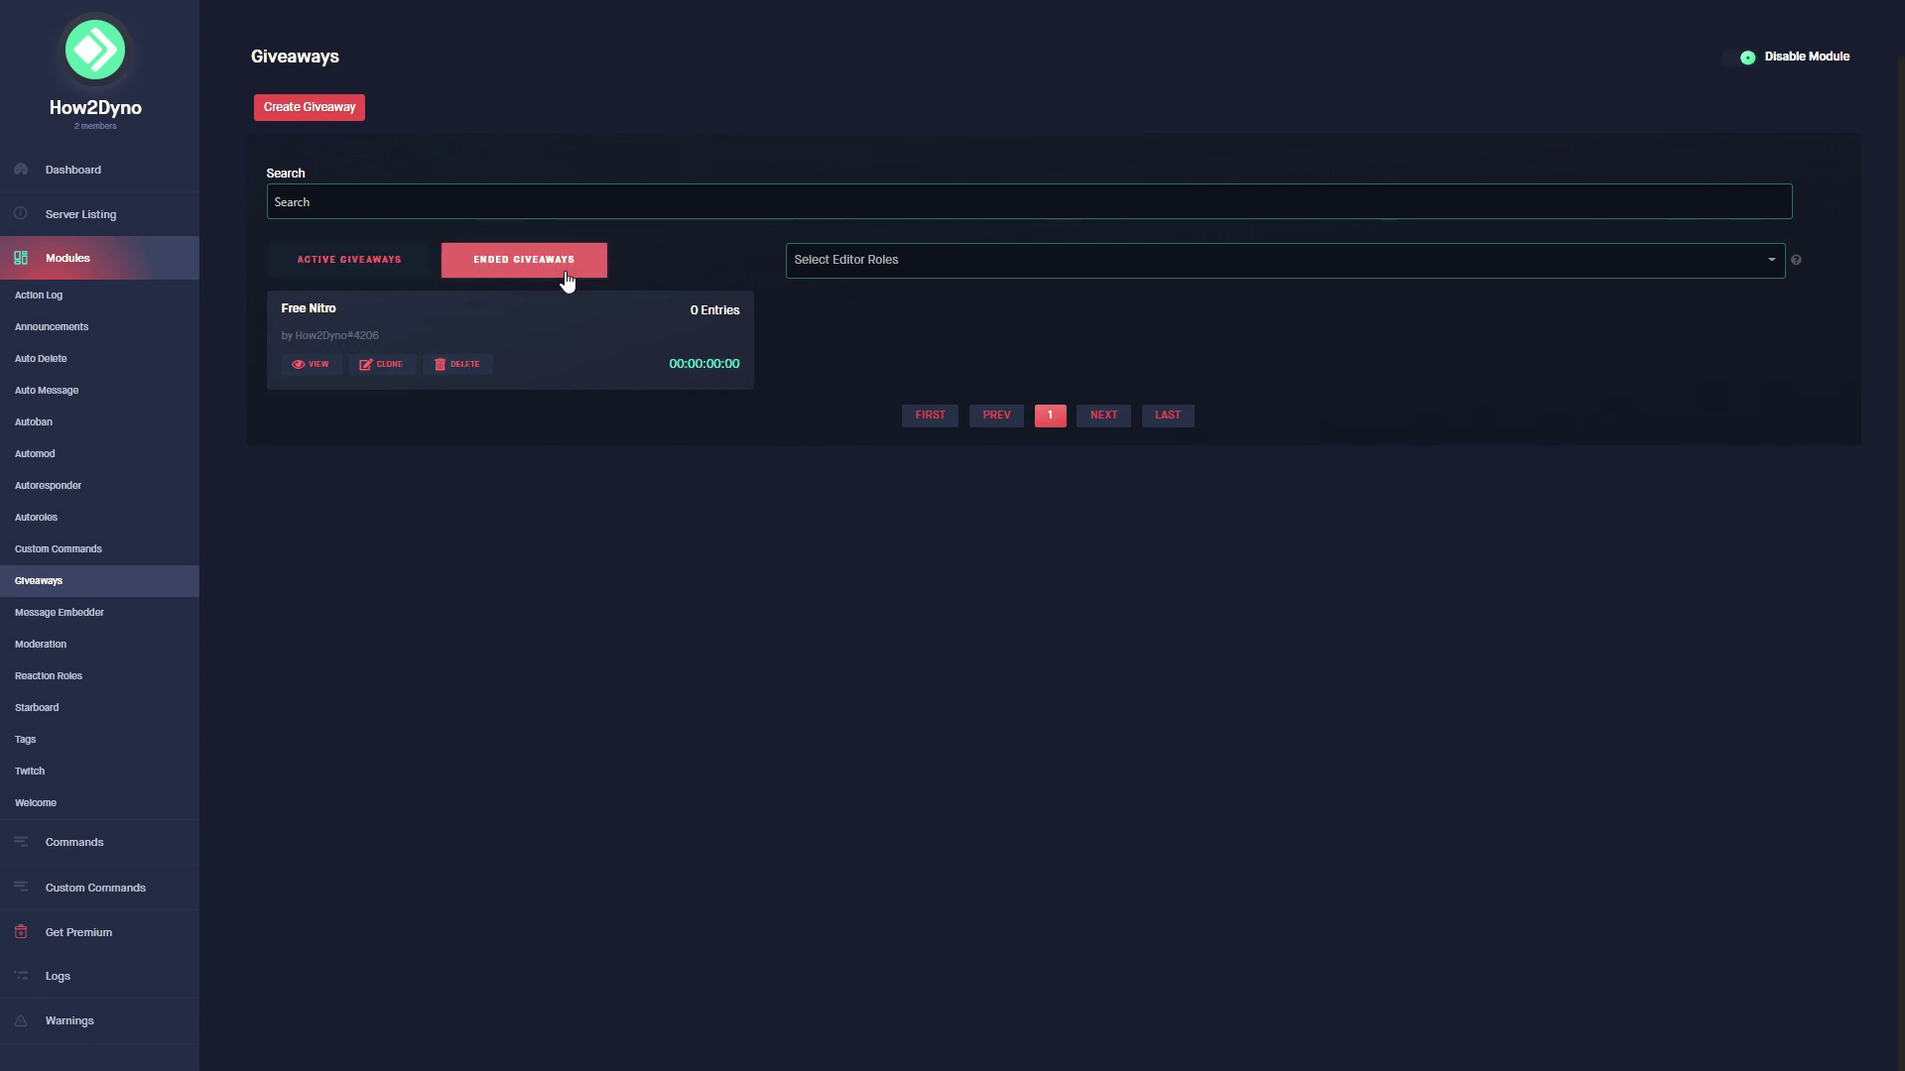
{"action": "left_click", "coordinate": [396, 367]}
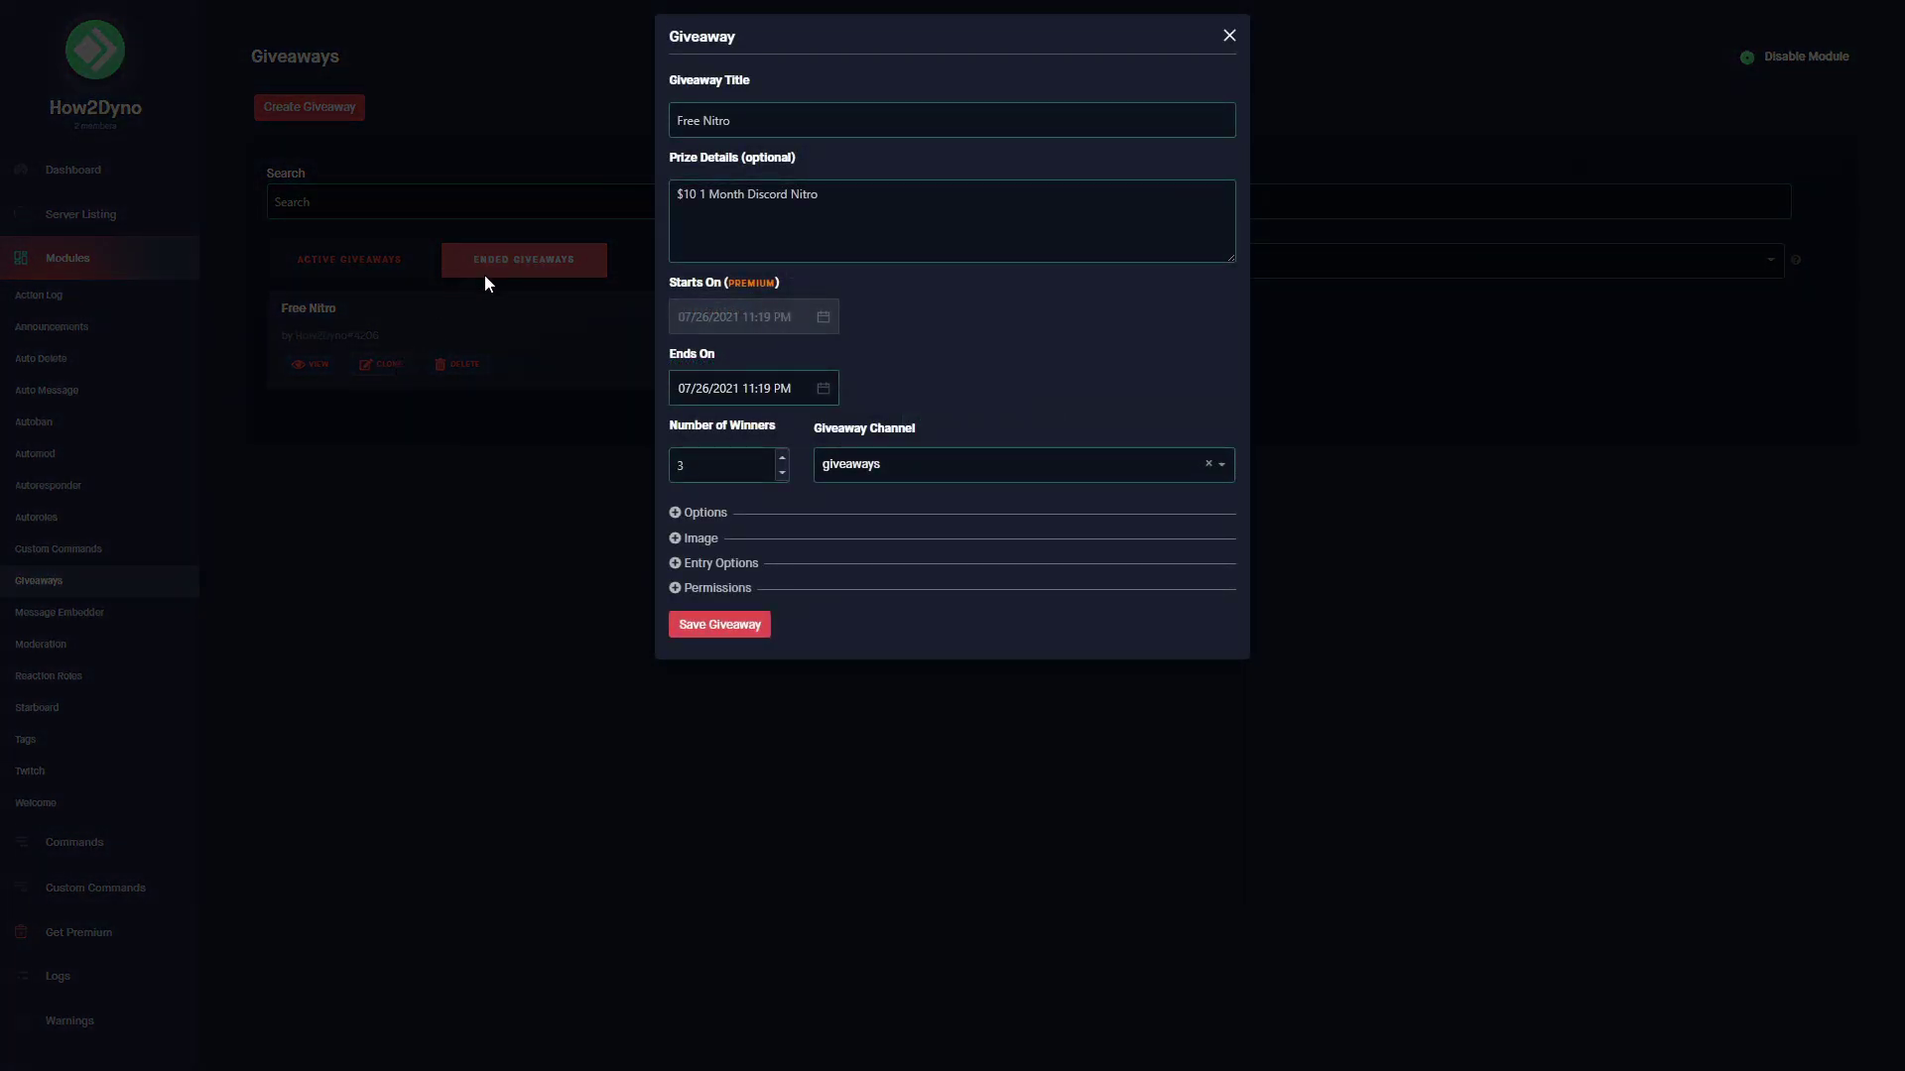
{"action": "left_click", "coordinate": [738, 388]}
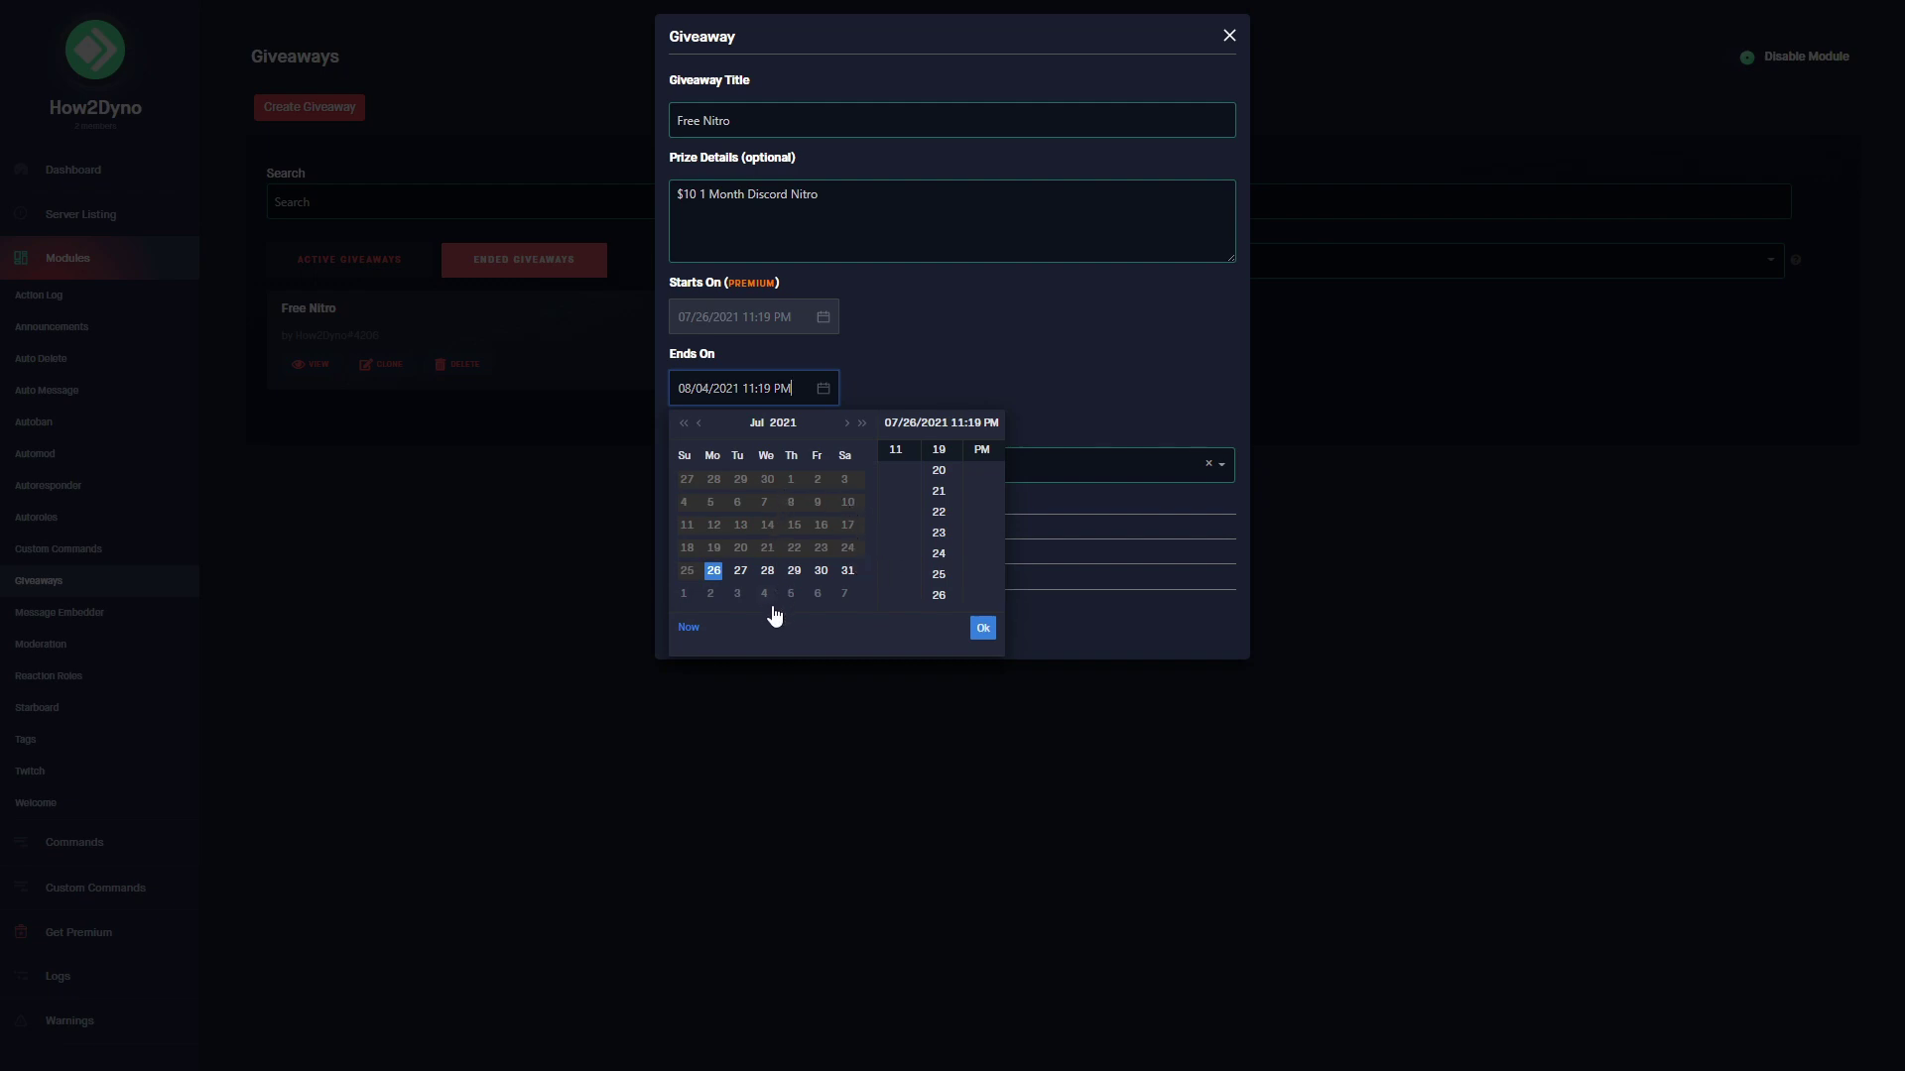
{"action": "left_click", "coordinate": [1041, 320]}
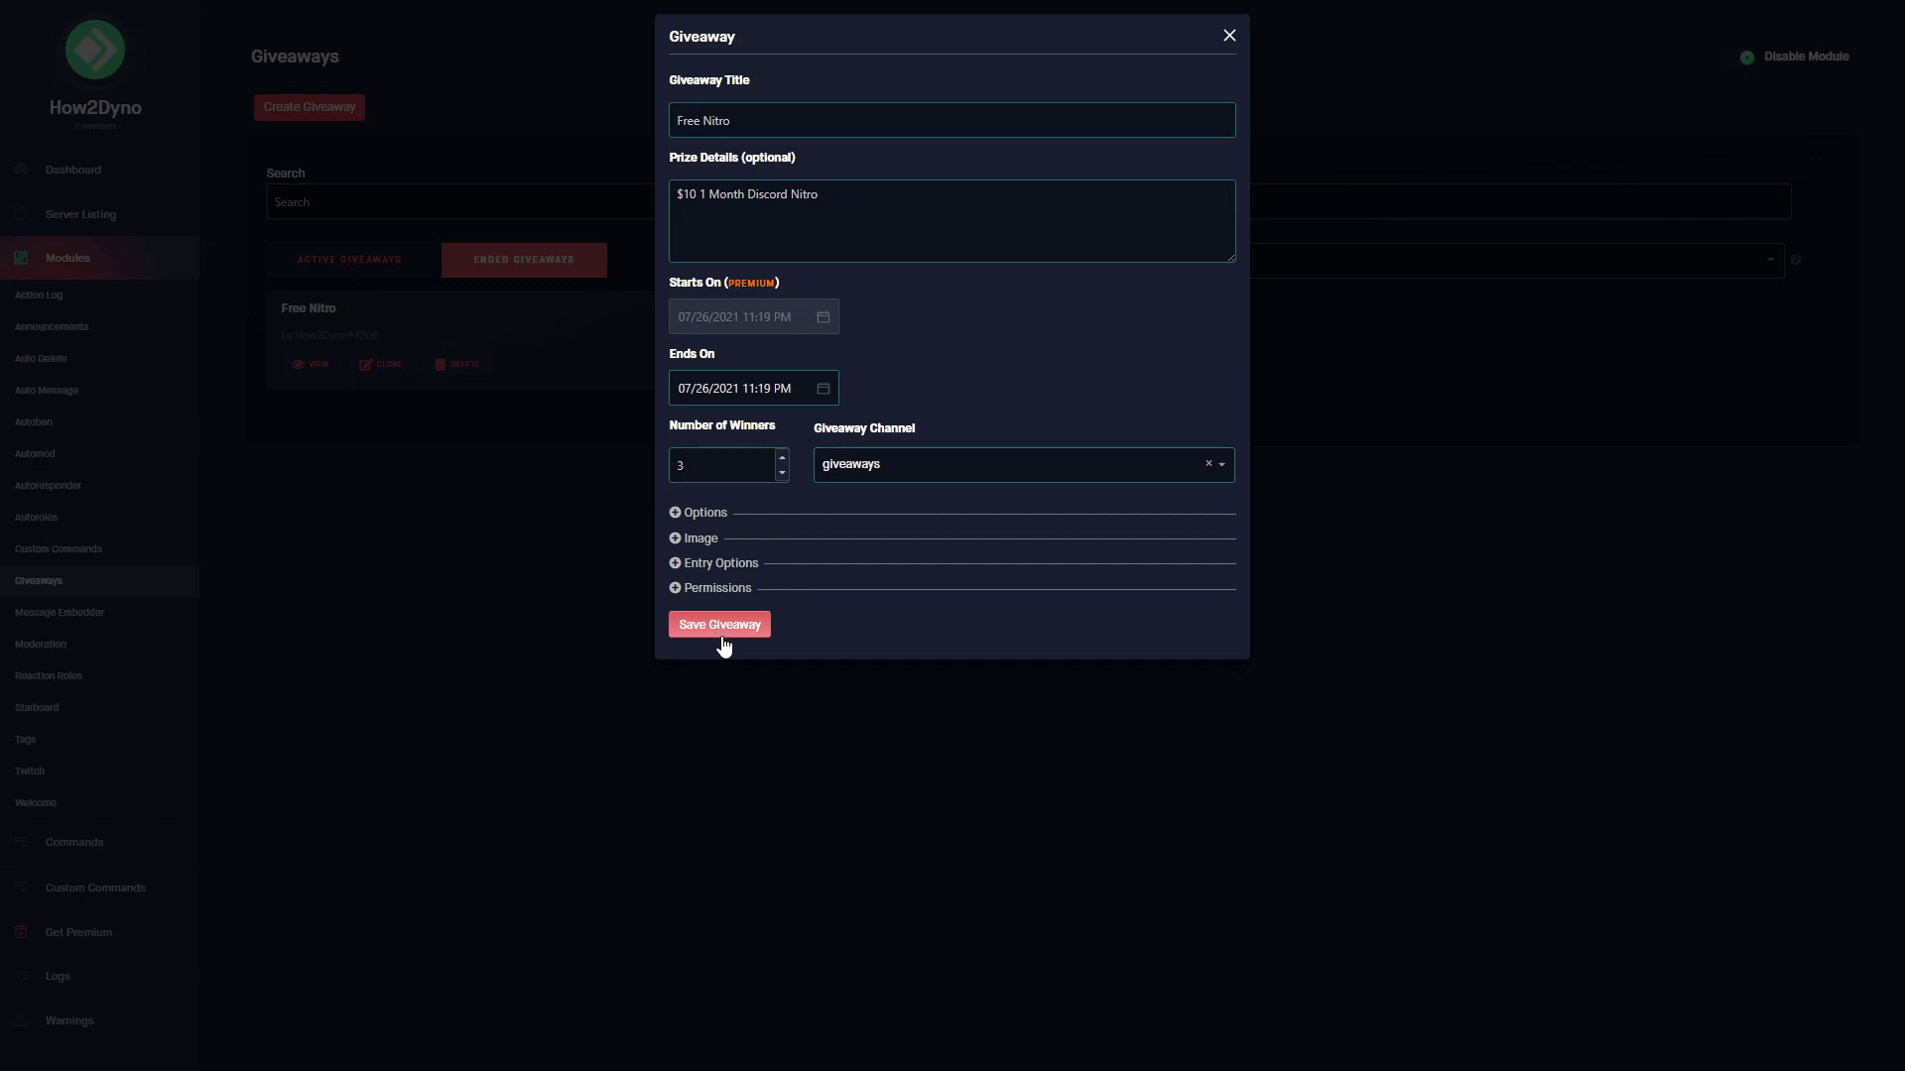
Step: Discard the clone and delete the ended Free Nitro giveaway
{"action": "key", "text": "Escape"}
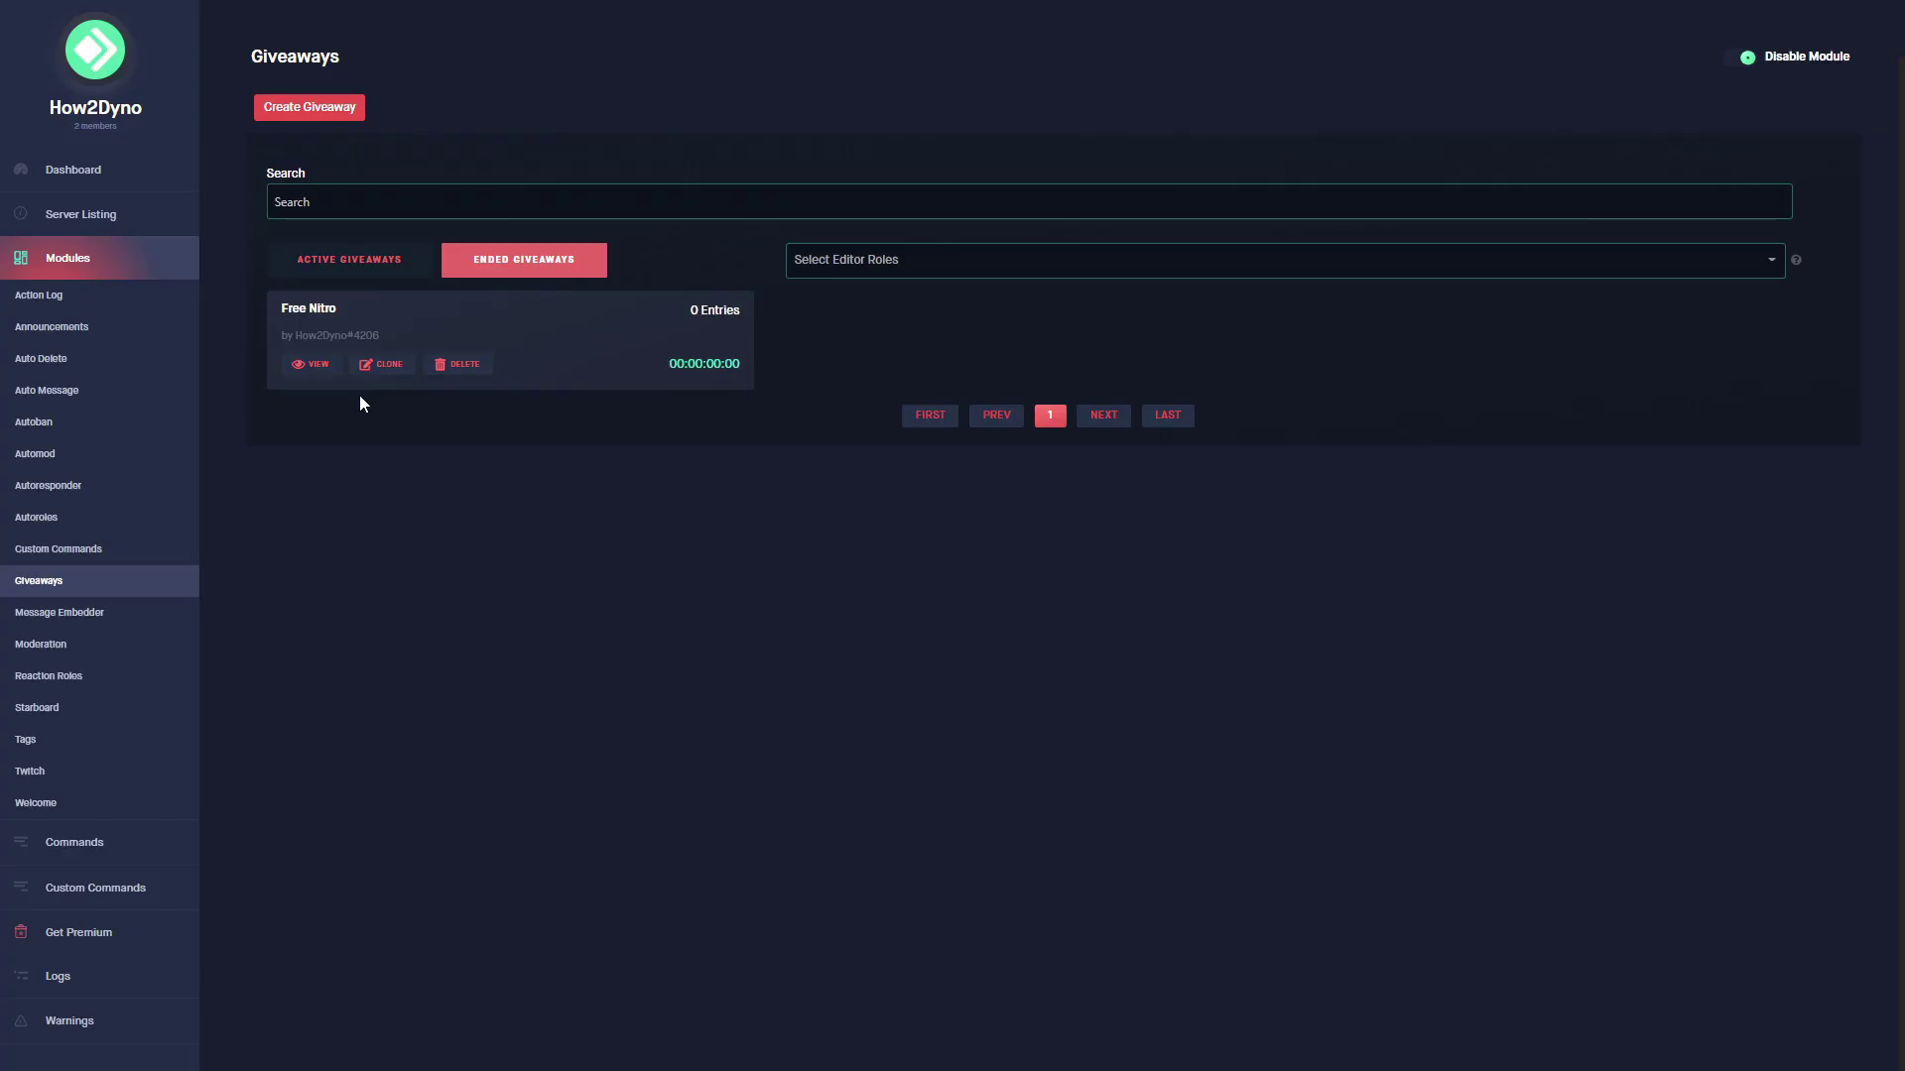
{"action": "left_click", "coordinate": [468, 366]}
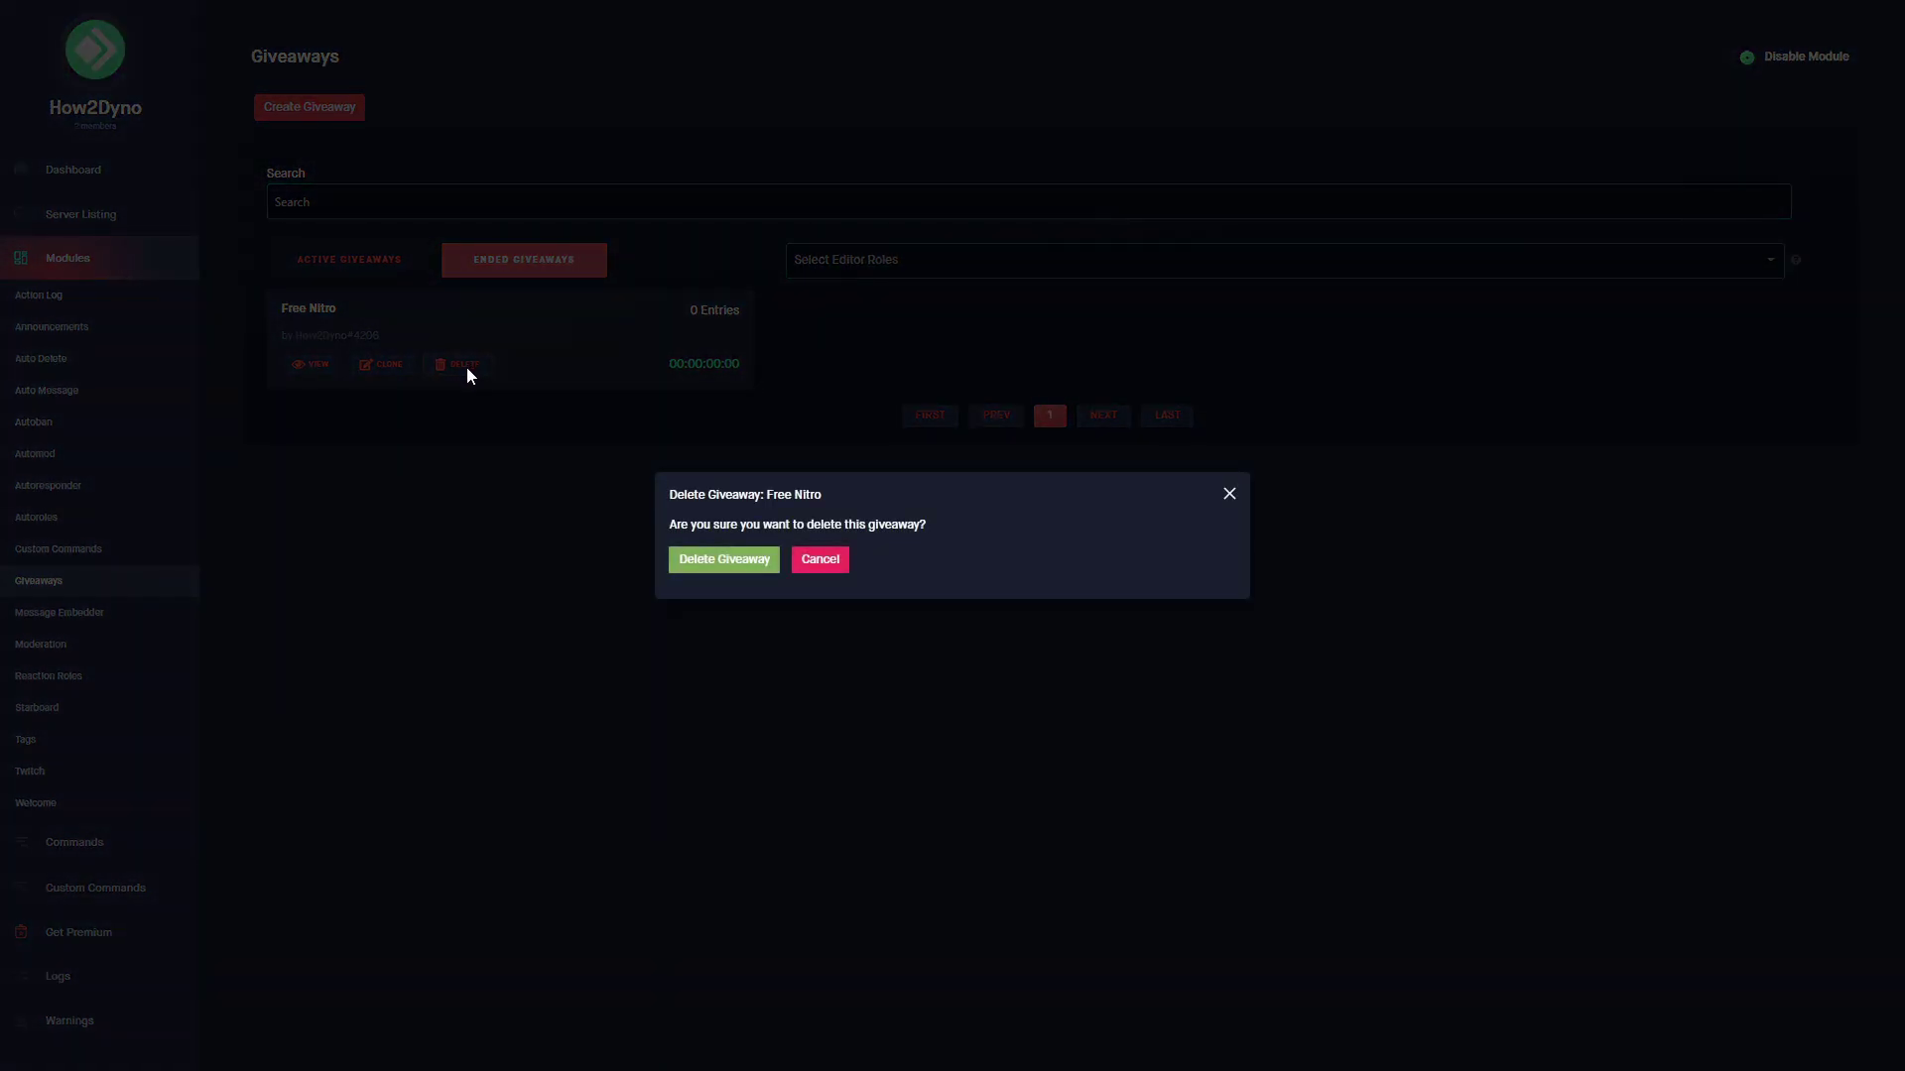
{"action": "left_click", "coordinate": [730, 568]}
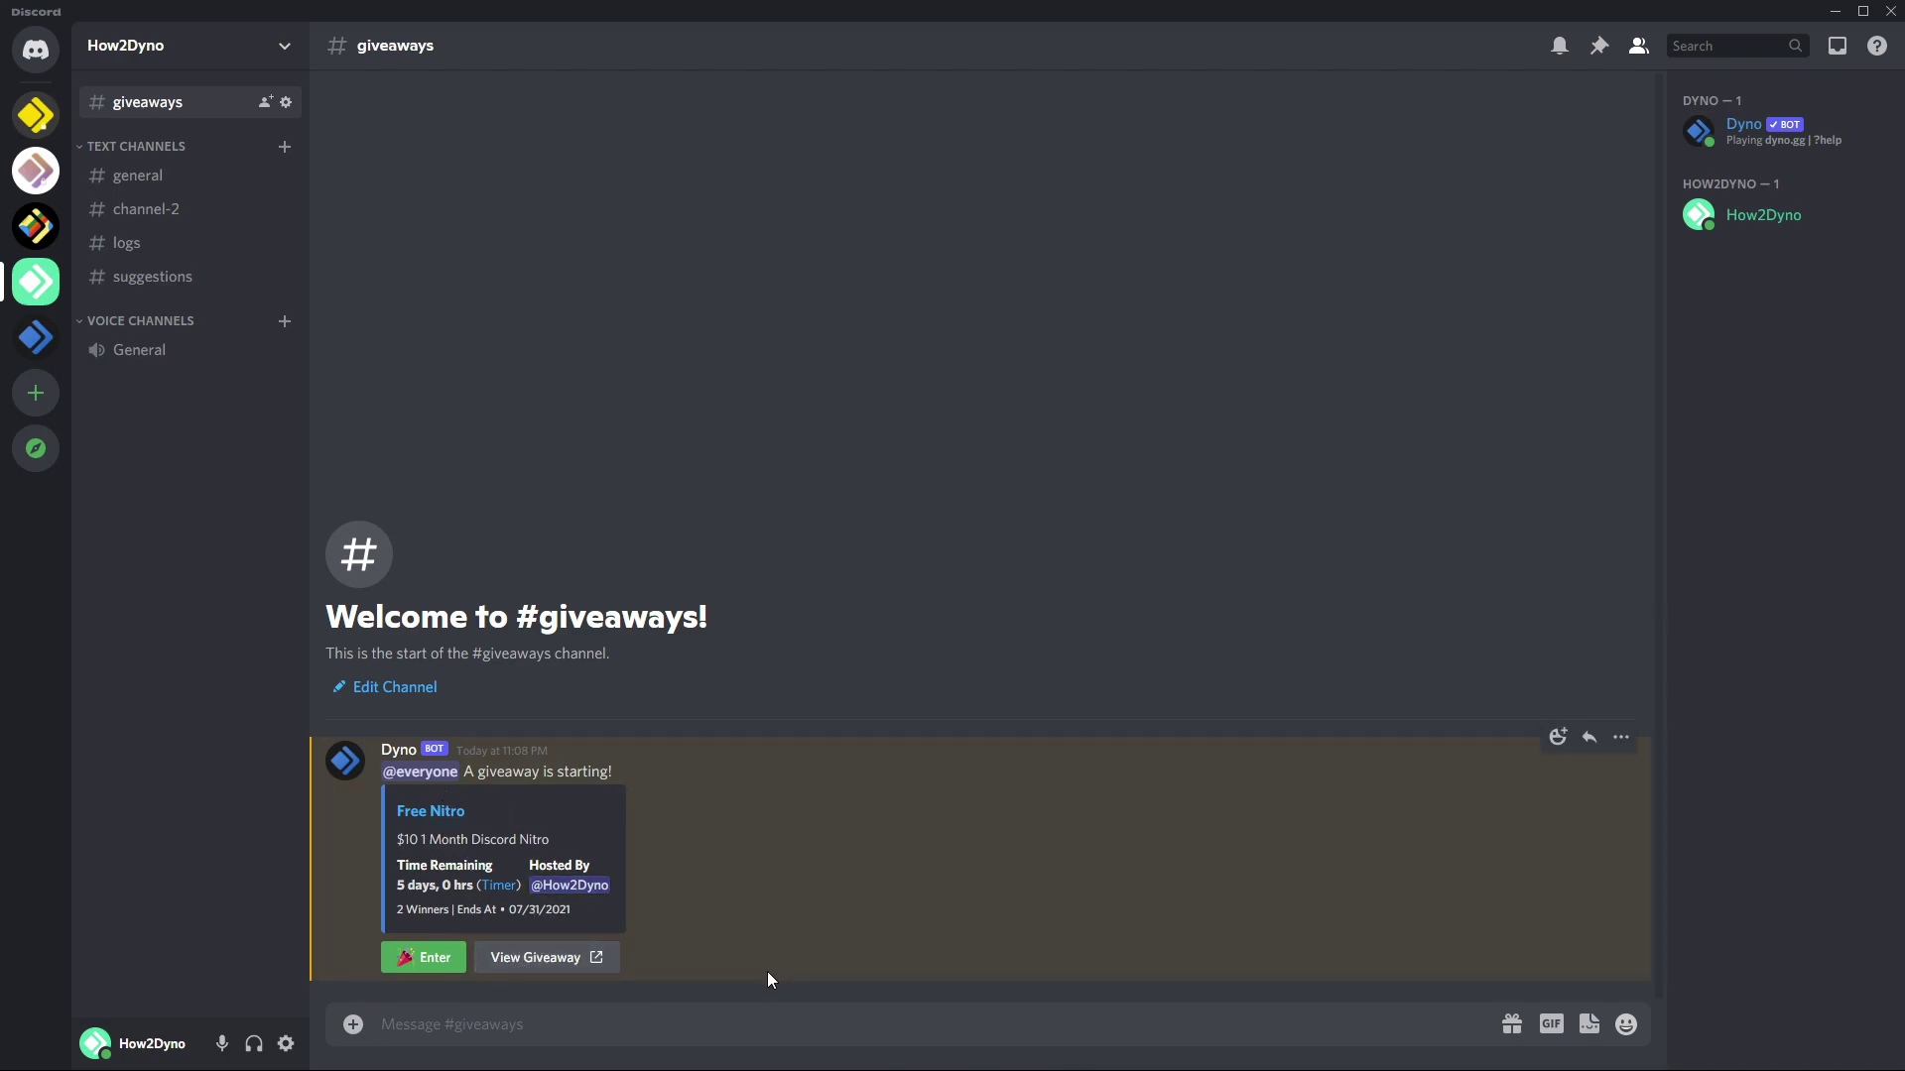
Step: Enter Dyno's Free Nitro giveaway in #giveaways, then retry and get a 23 hr 59 min wait
{"action": "left_click", "coordinate": [399, 960]}
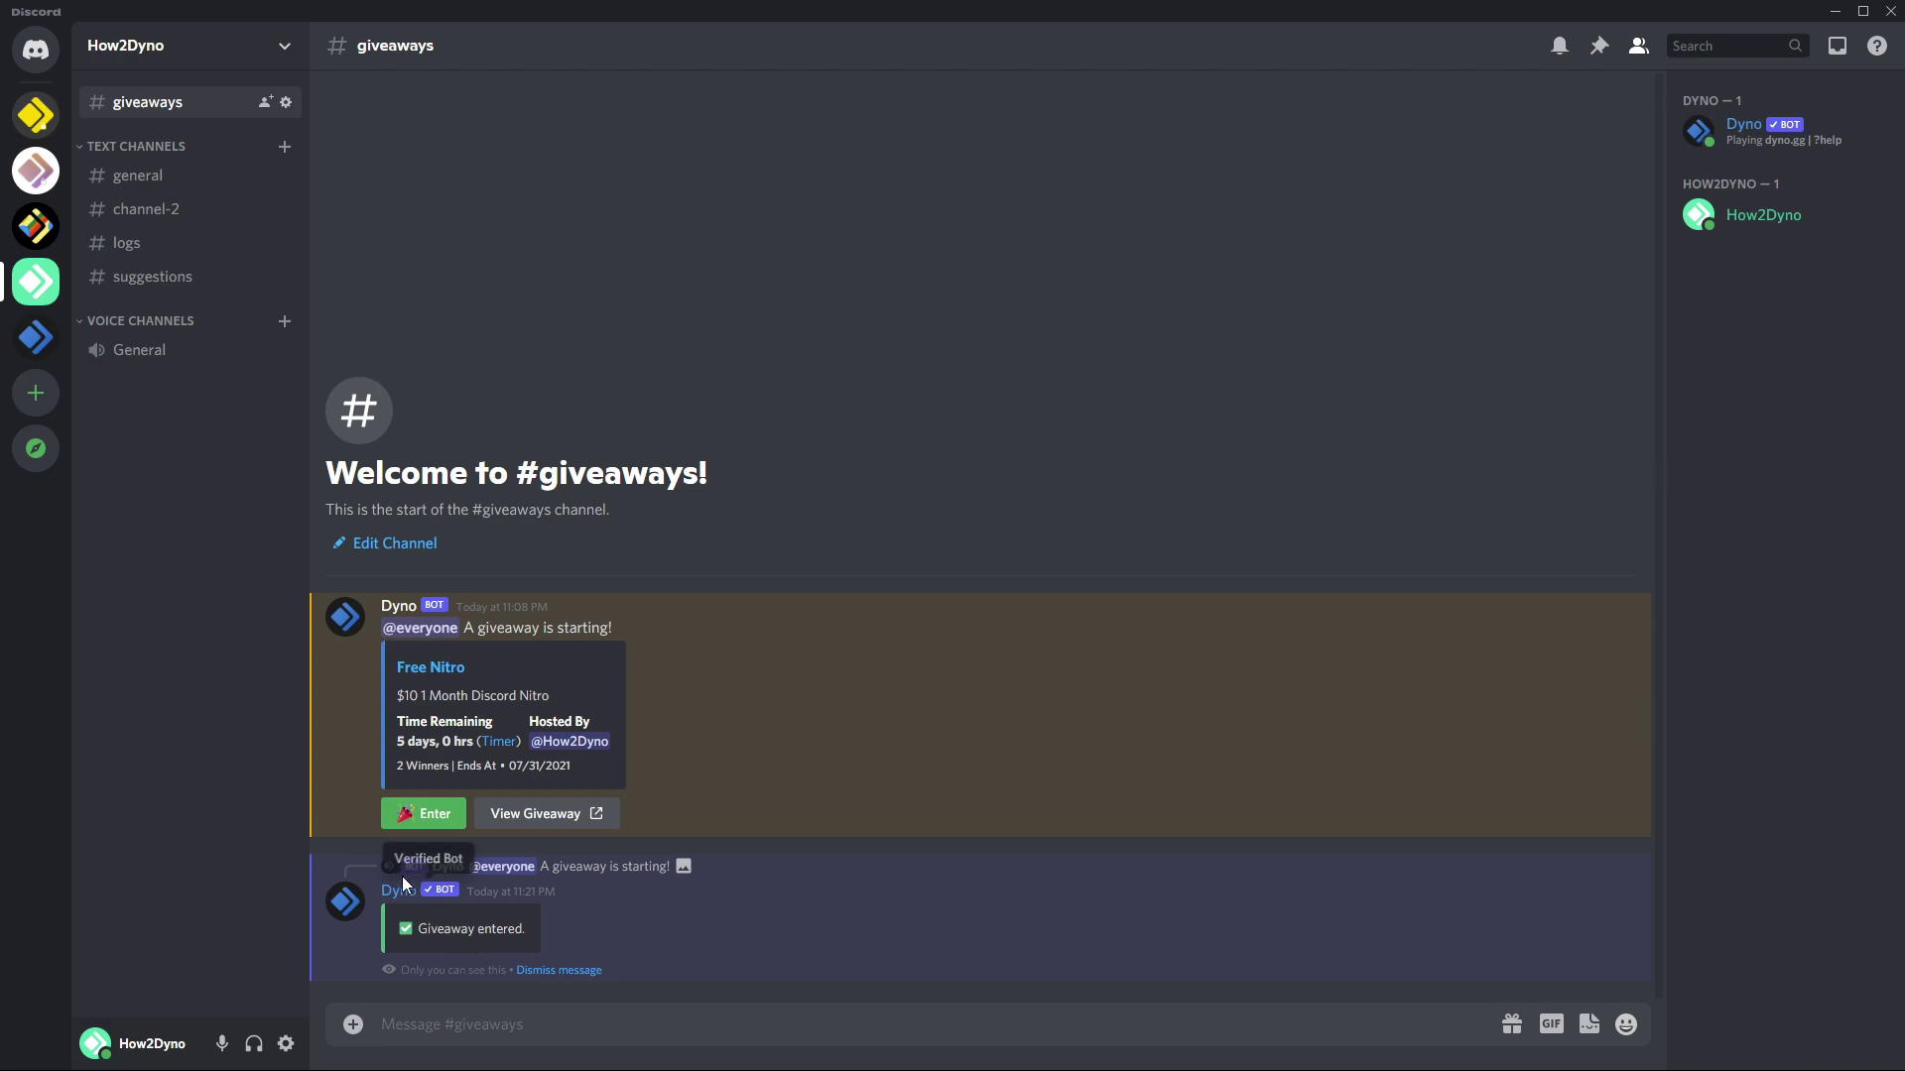
{"action": "left_click", "coordinate": [432, 811]}
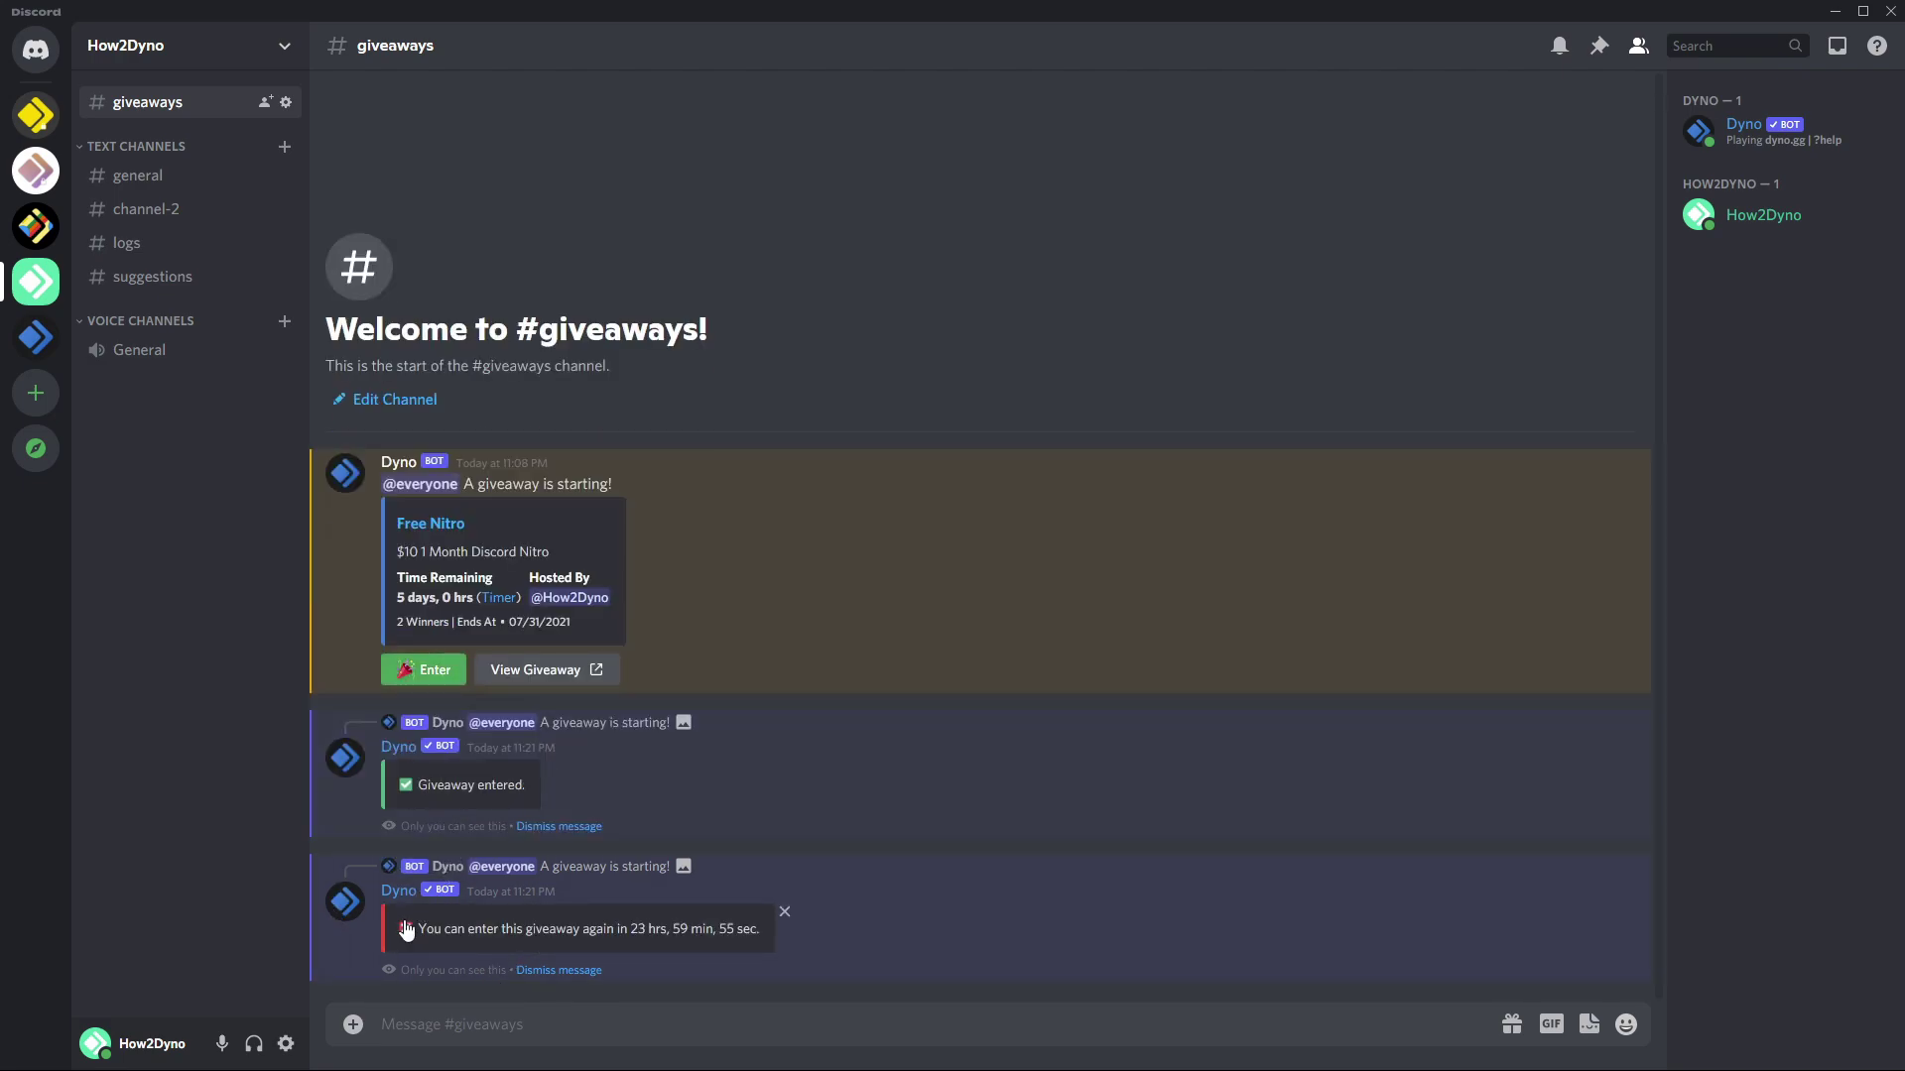